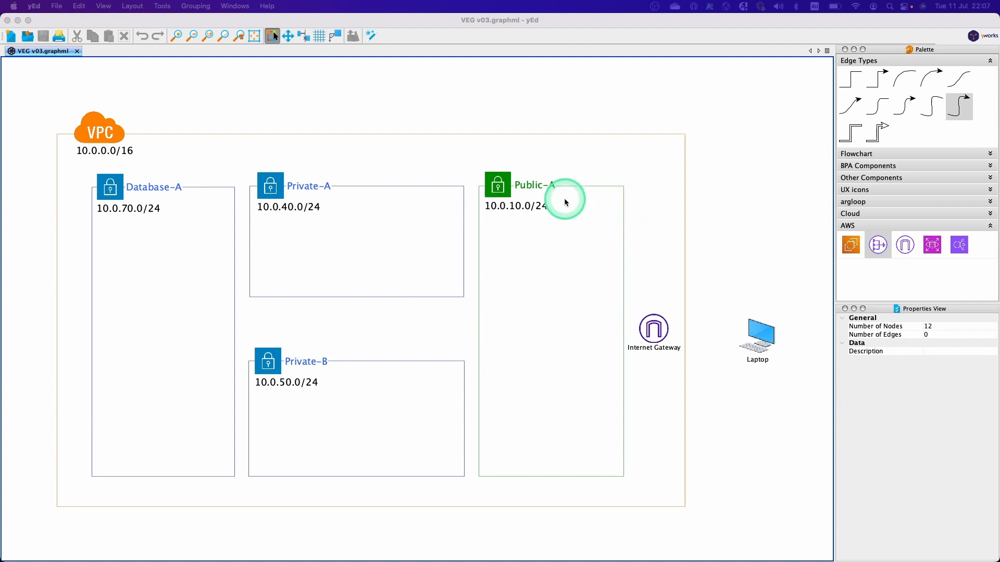
Switch to the AWS Management Console in Chrome and check which region is selected in the region list.
key(ctrl+Left)
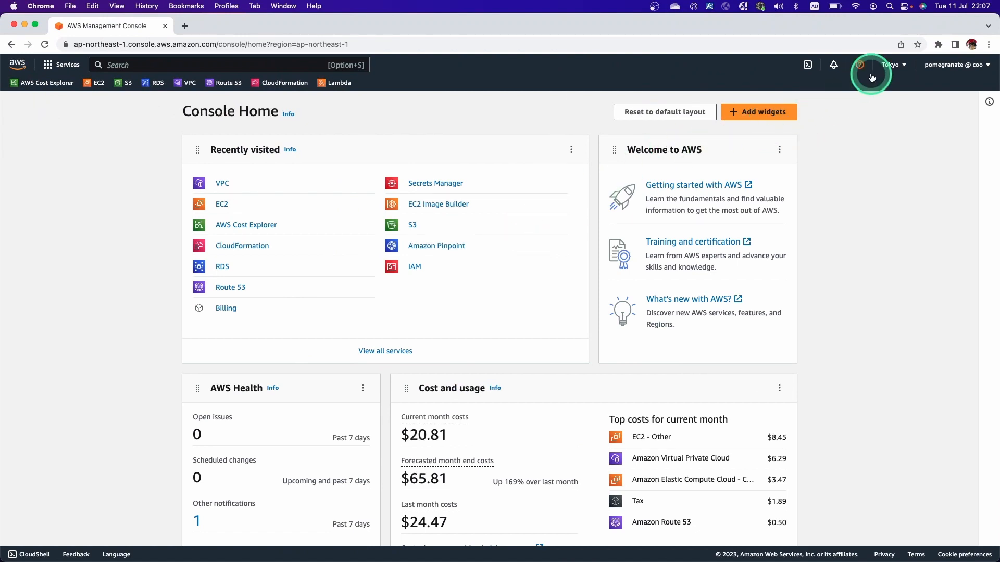
click(894, 67)
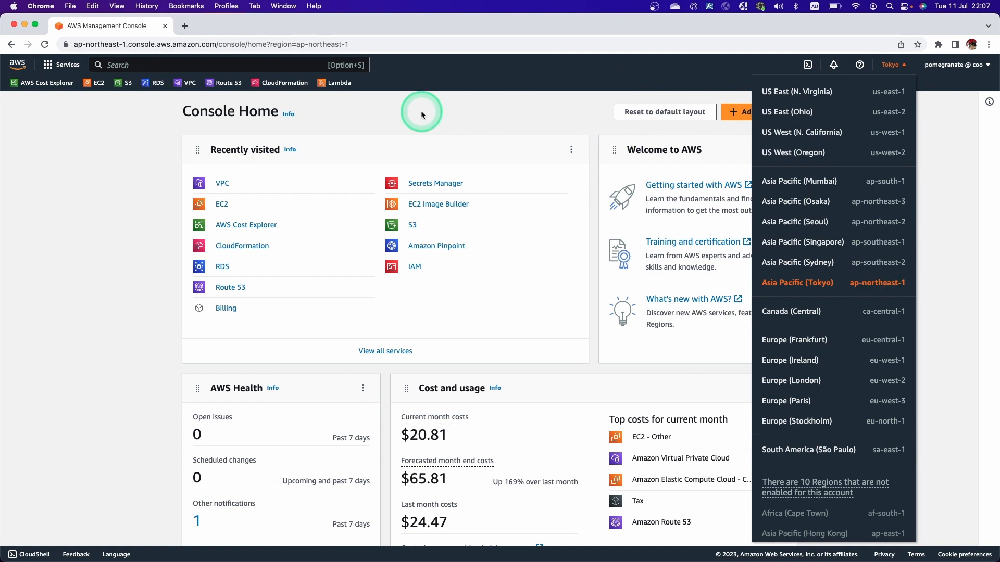
click(404, 111)
Search for the service "vpc", open the VPC console and bring up a refreshed list of your VPCs.
click(228, 65)
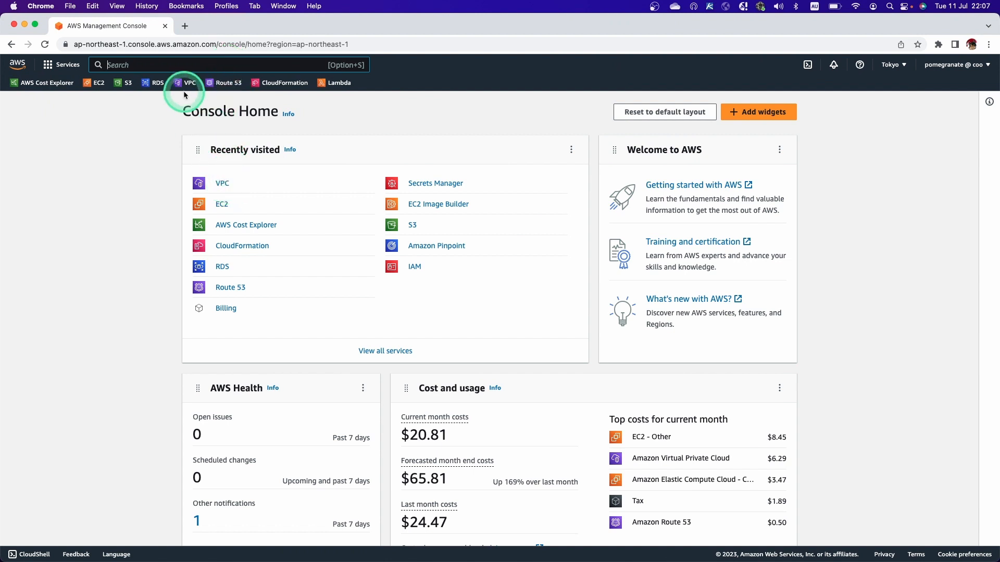
click(177, 64)
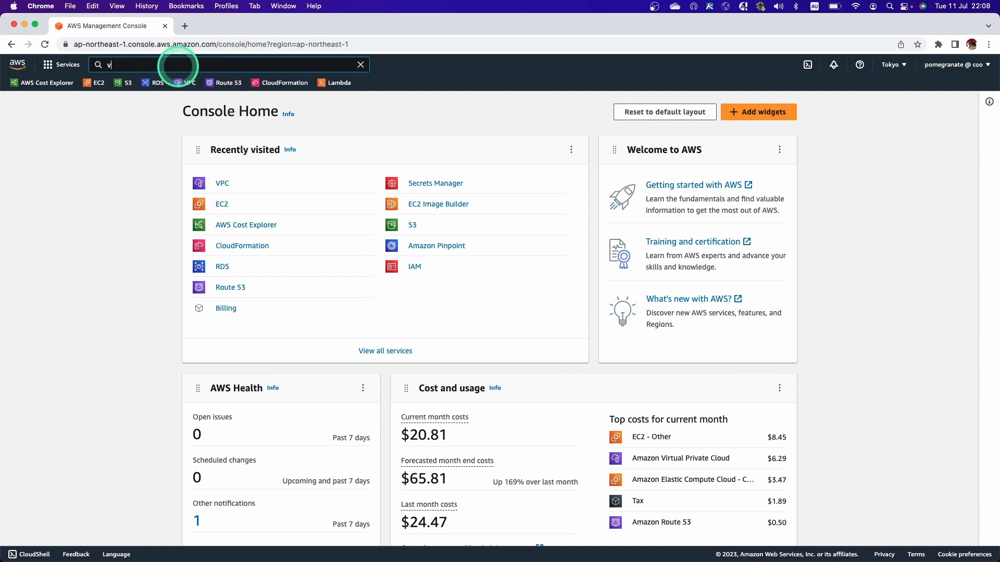
text(vpc)
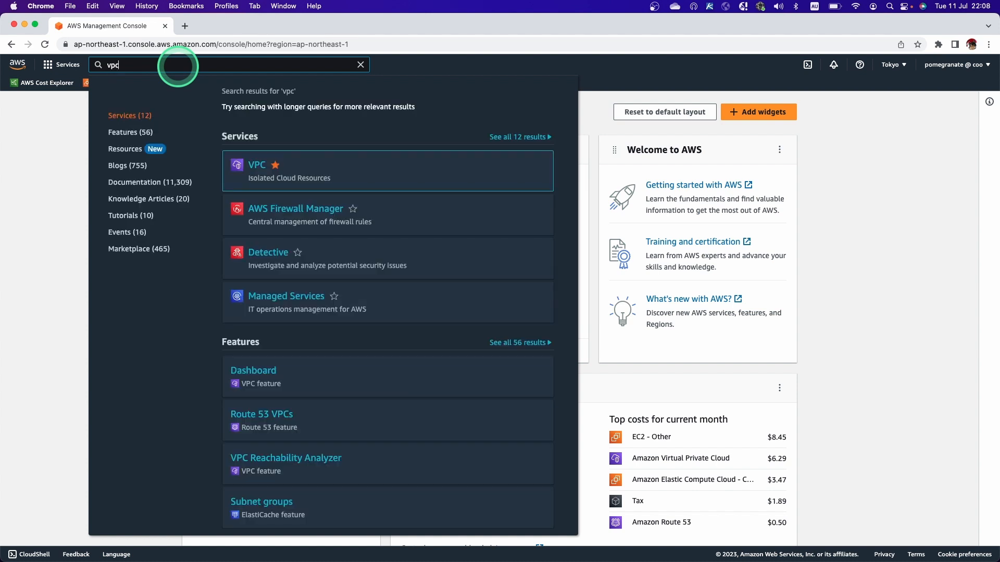
click(256, 166)
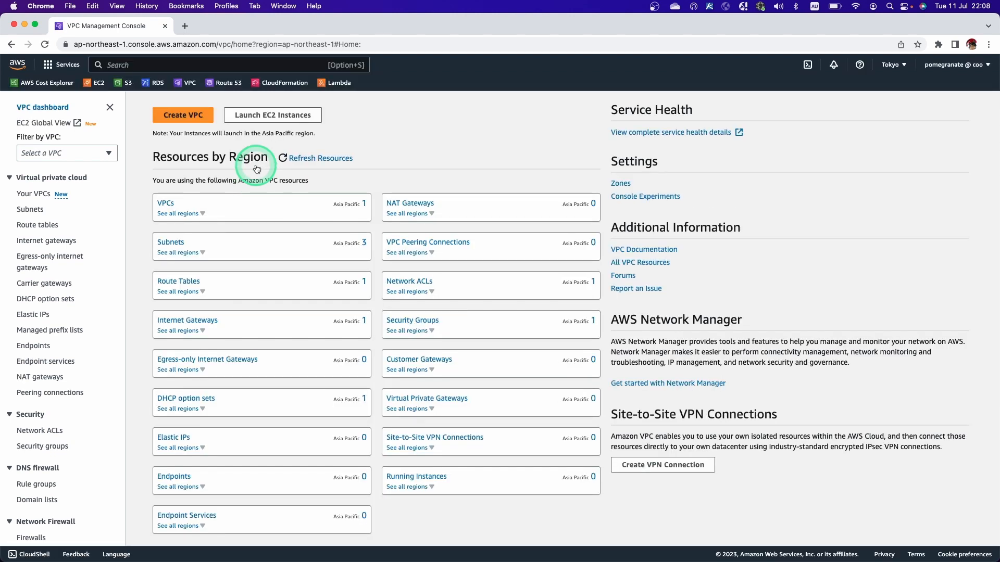
click(46, 197)
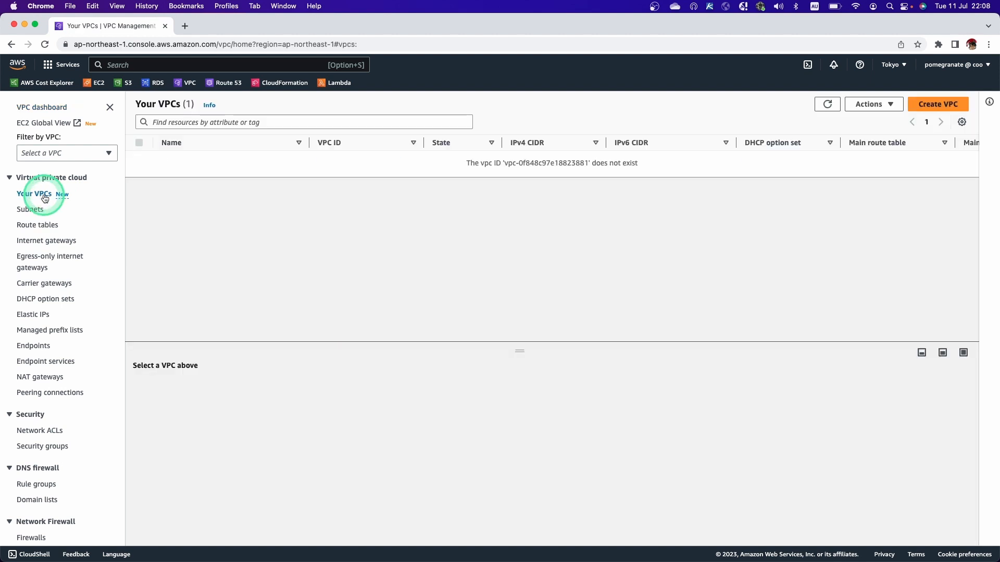
click(827, 105)
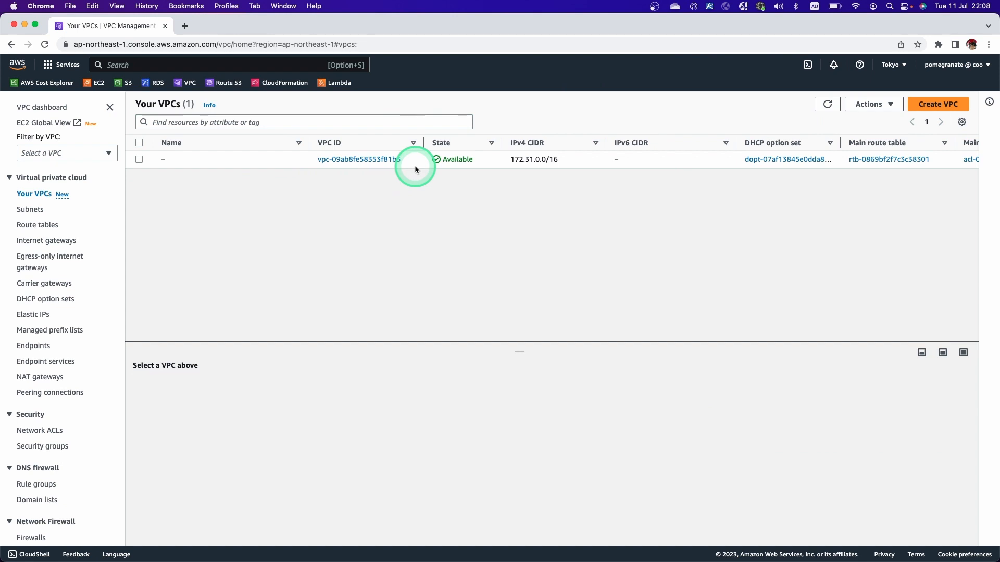
Start creating a VPC and set its name tag to VEG-VPC.
click(920, 103)
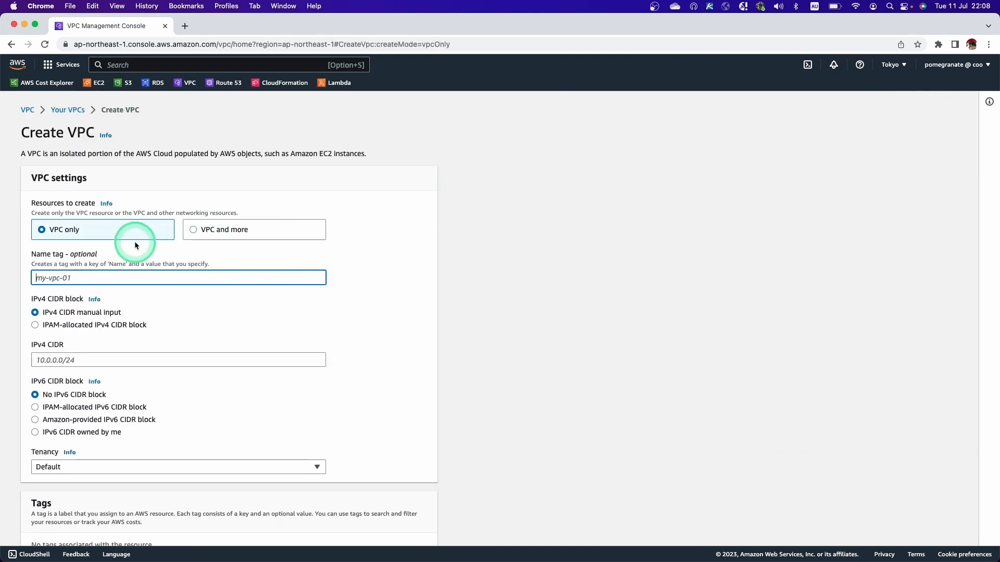
click(72, 277)
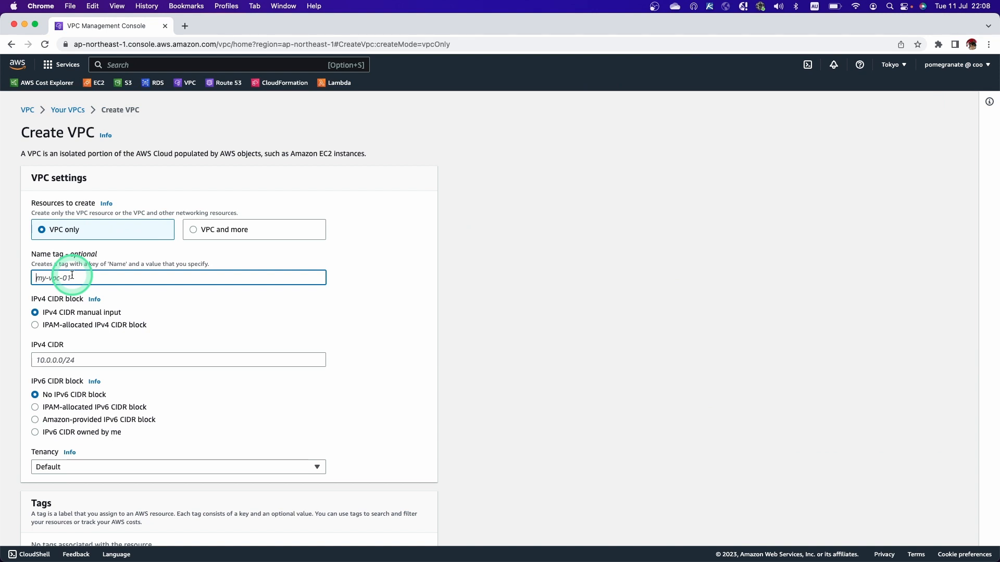
text(v)
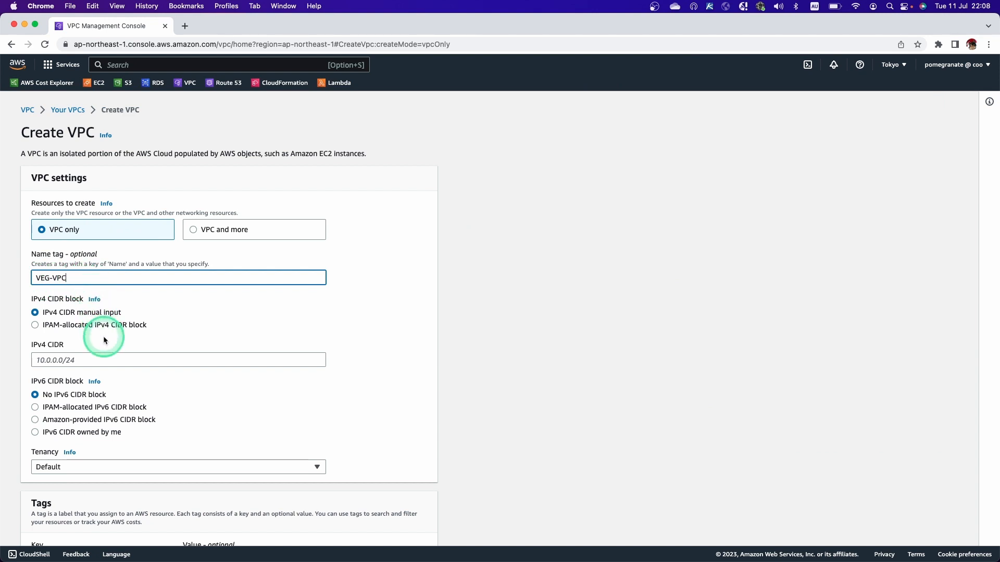
Set the IPv4 CIDR to 10.0.0.0/16, matching the VPC range in the yEd diagram, and create the VPC.
click(89, 358)
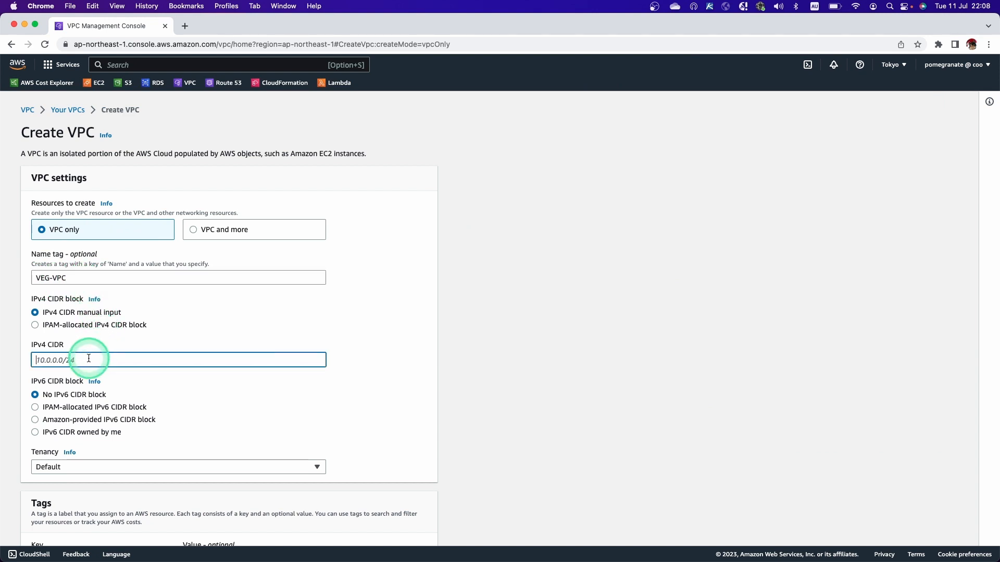
key(ctrl+Right)
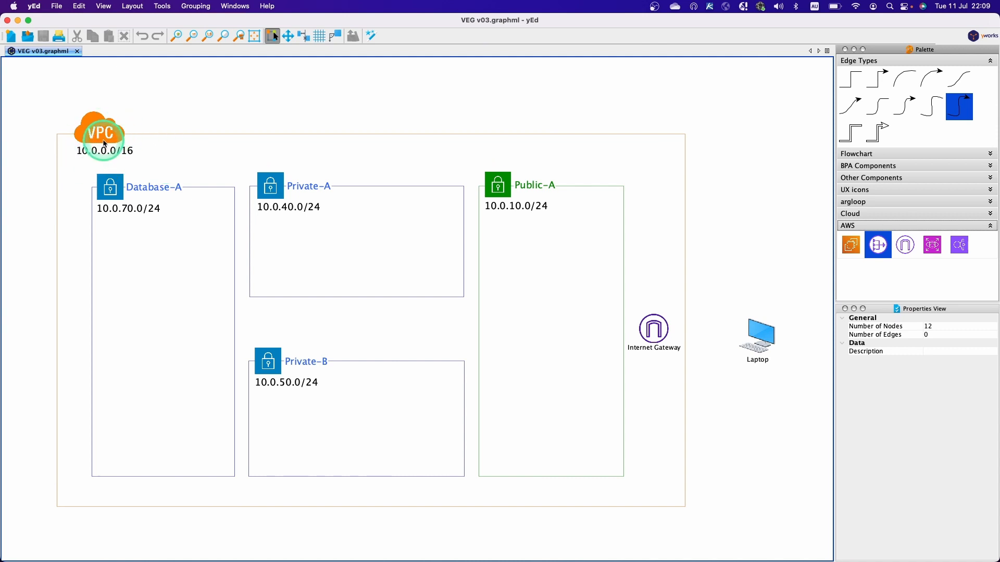
key(ctrl+Left)
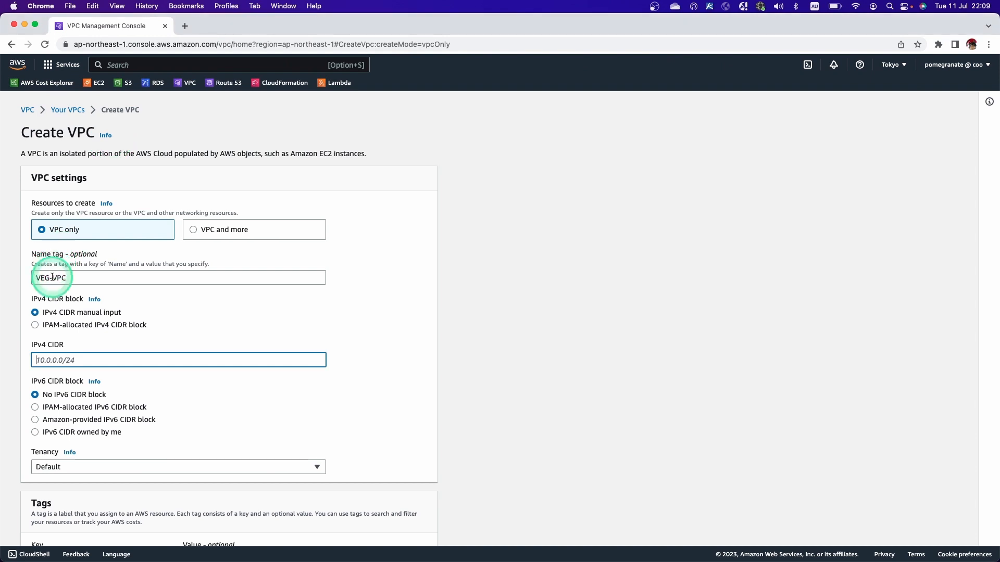
text(10)
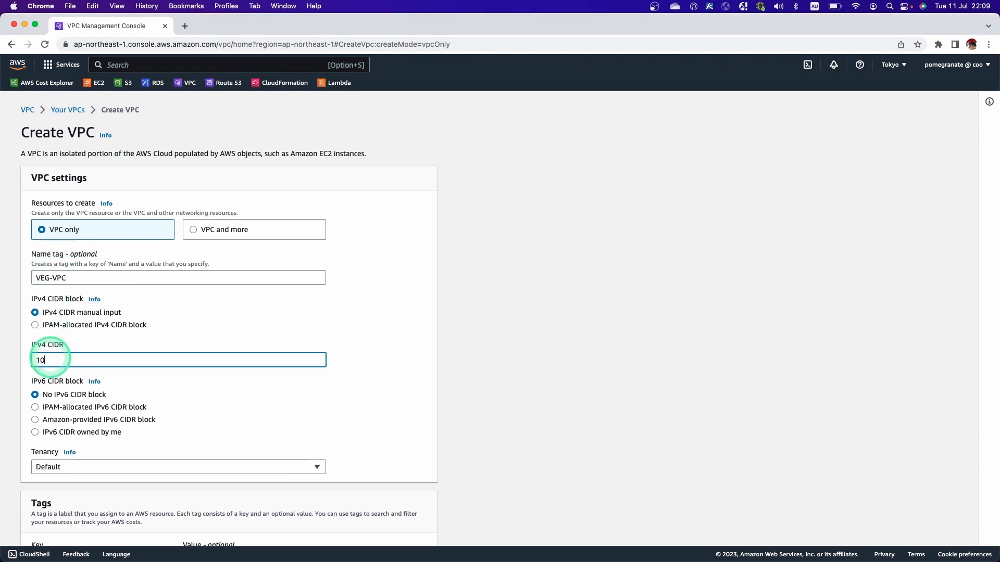
text(.0.0.0/16)
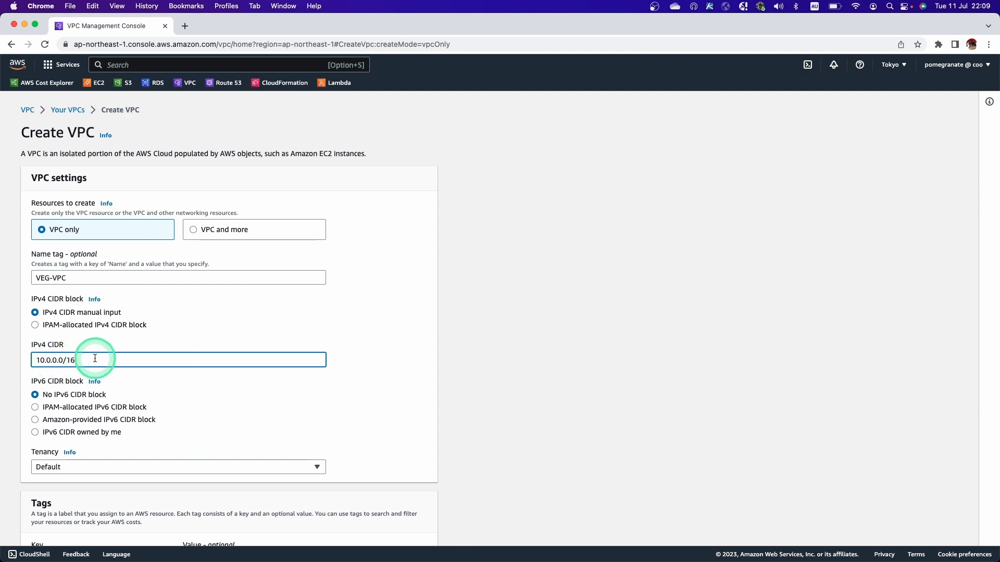
scroll(149, 397, down, 3)
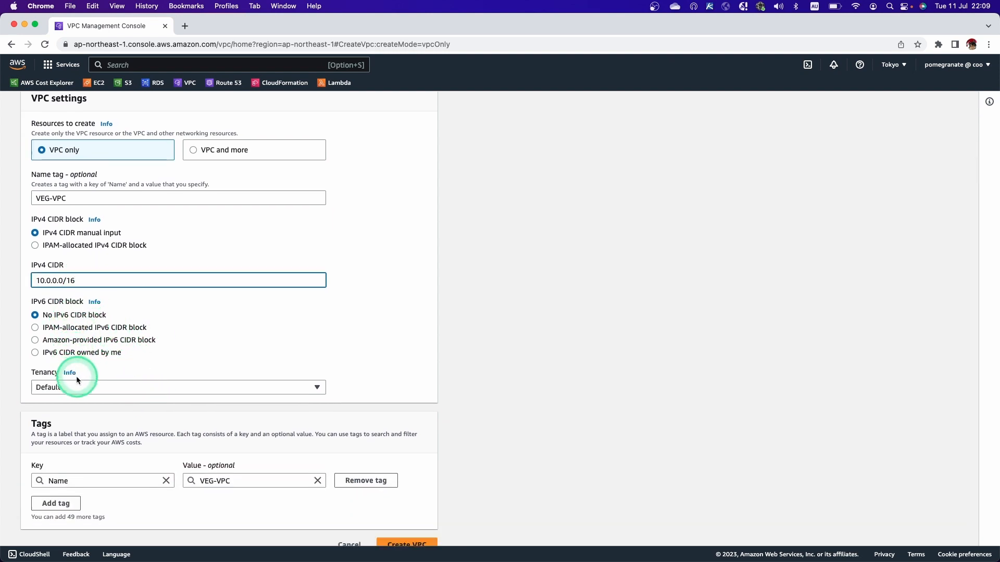
scroll(91, 417, down, 1)
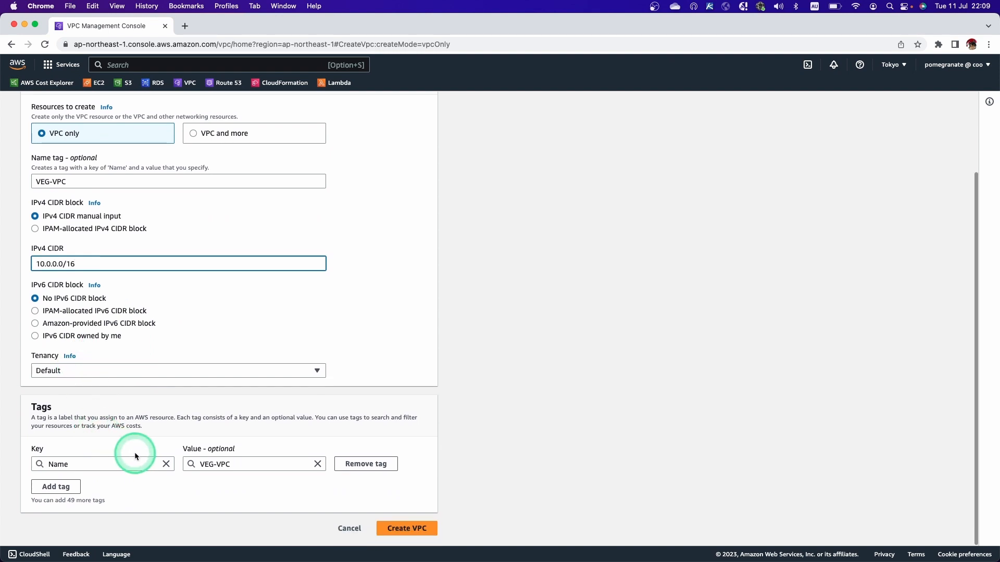
click(414, 530)
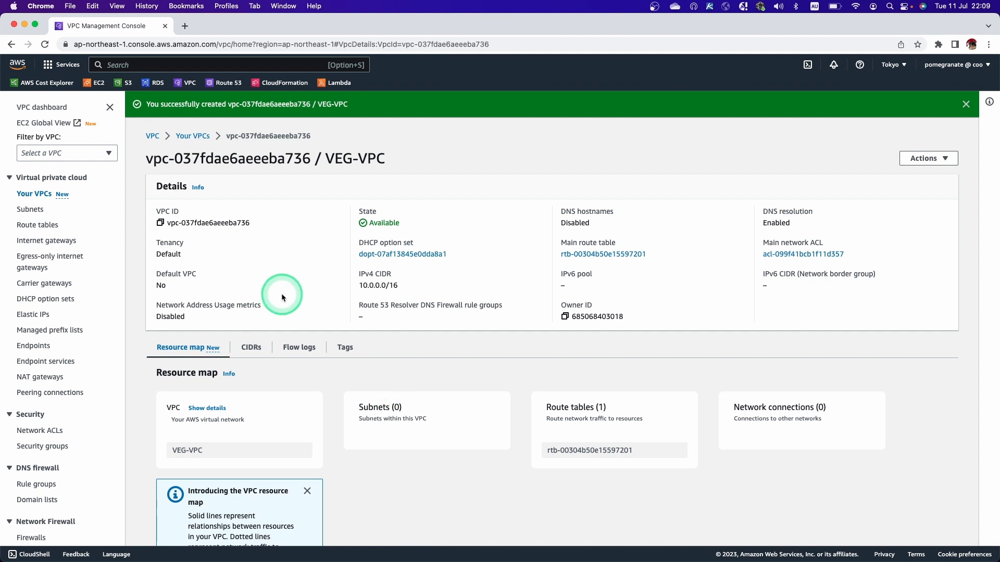
Return to the refreshed VPC list, then enable DNS hostnames in the VPC settings of VEG-VPC and save.
click(197, 137)
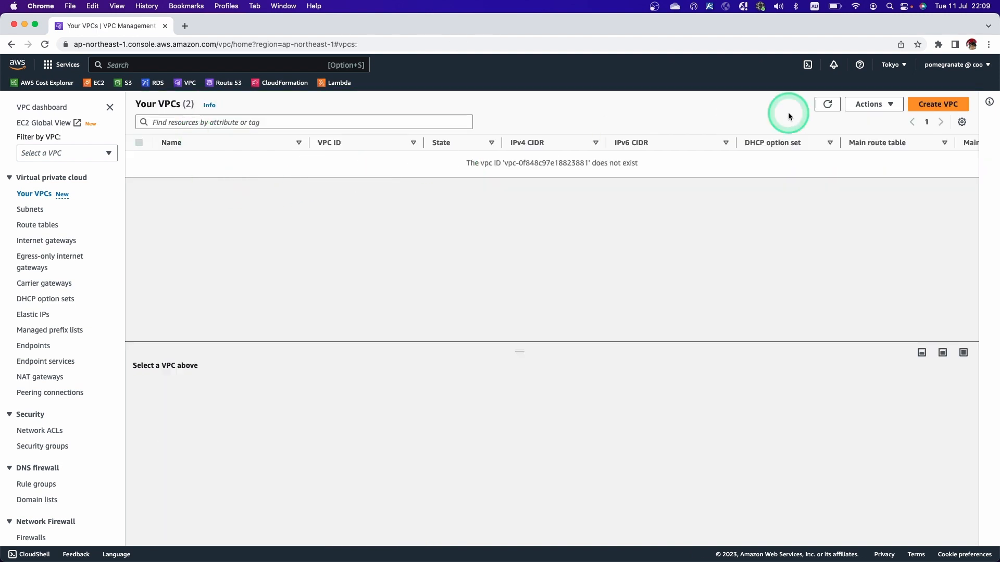
click(821, 105)
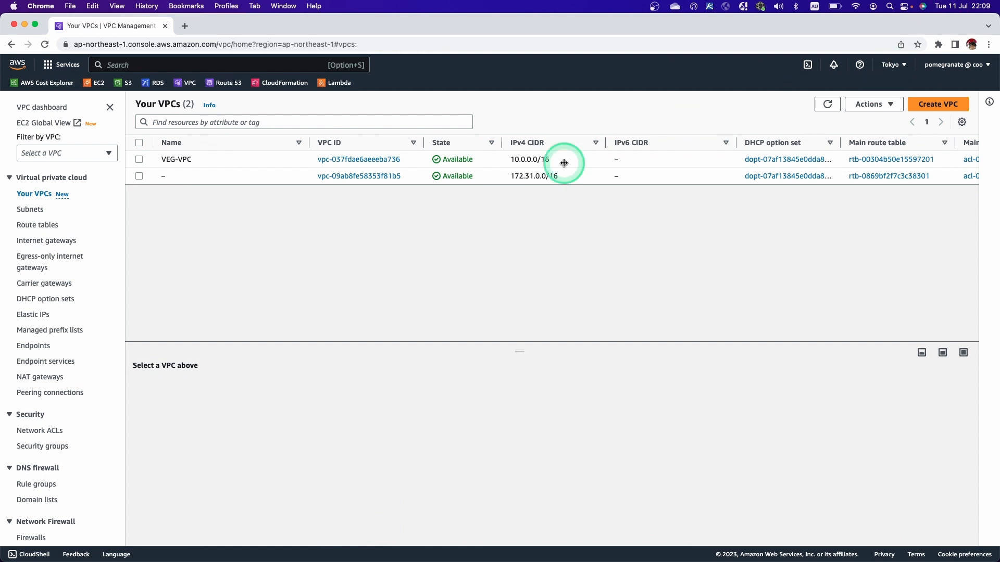
click(237, 162)
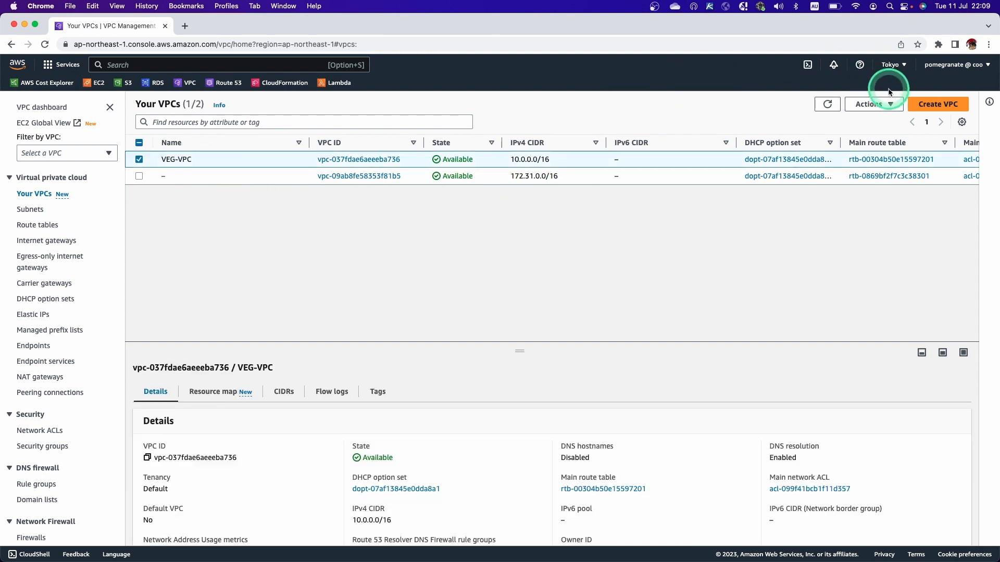
click(892, 106)
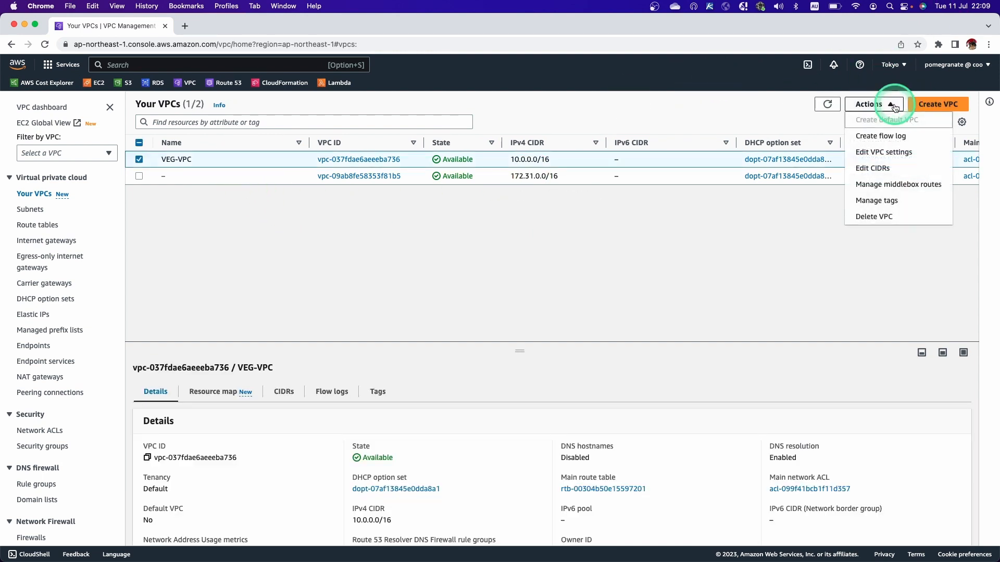
click(869, 157)
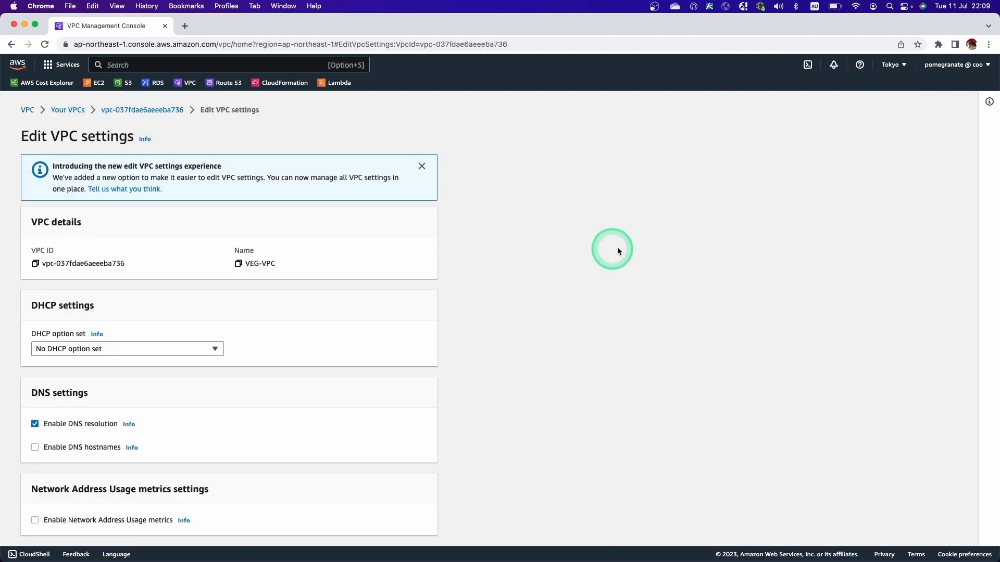
scroll(367, 357, down, 2)
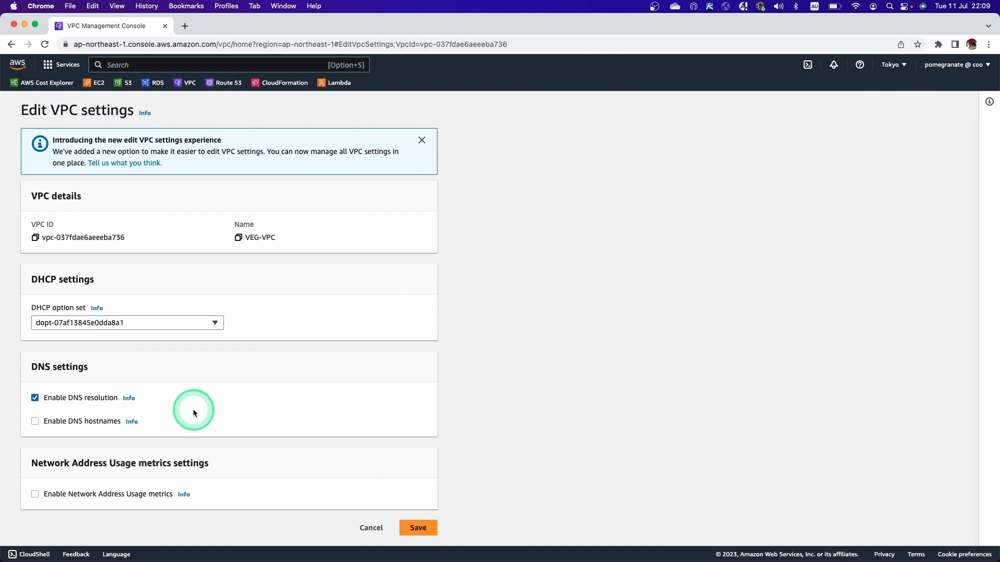
click(35, 425)
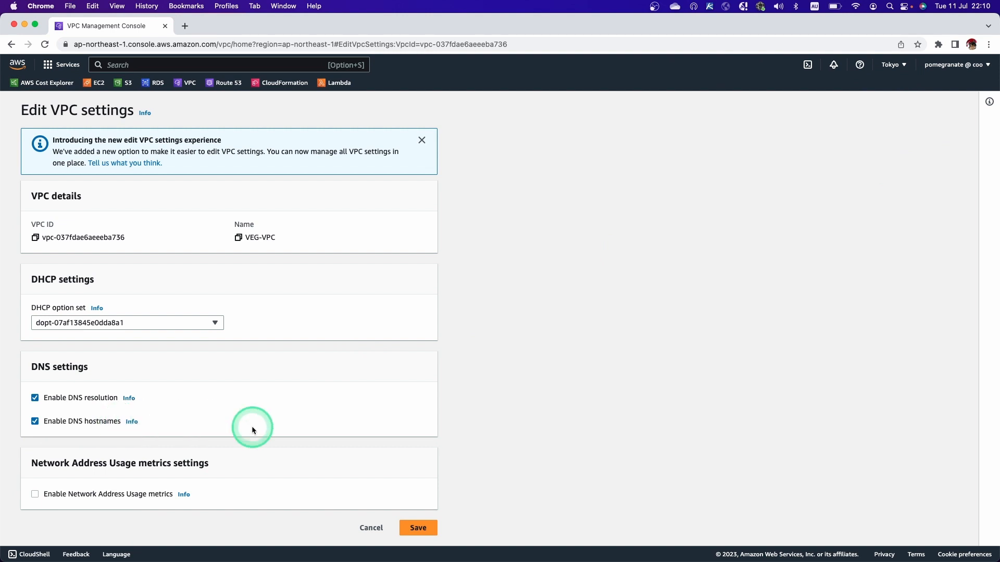
click(419, 528)
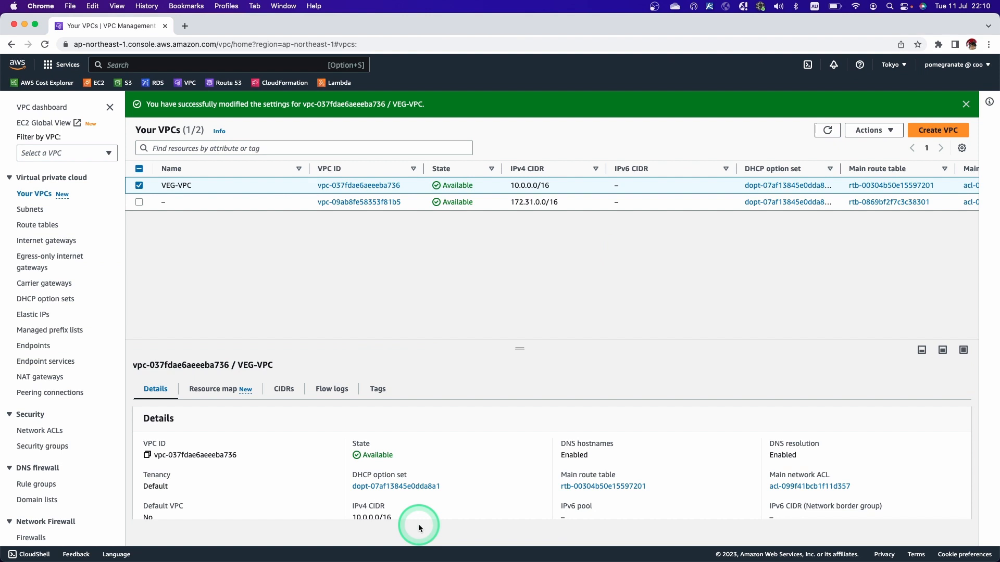
Check the planned subnets in the yEd diagram and start creating a subnet in VEG-VPC.
click(36, 213)
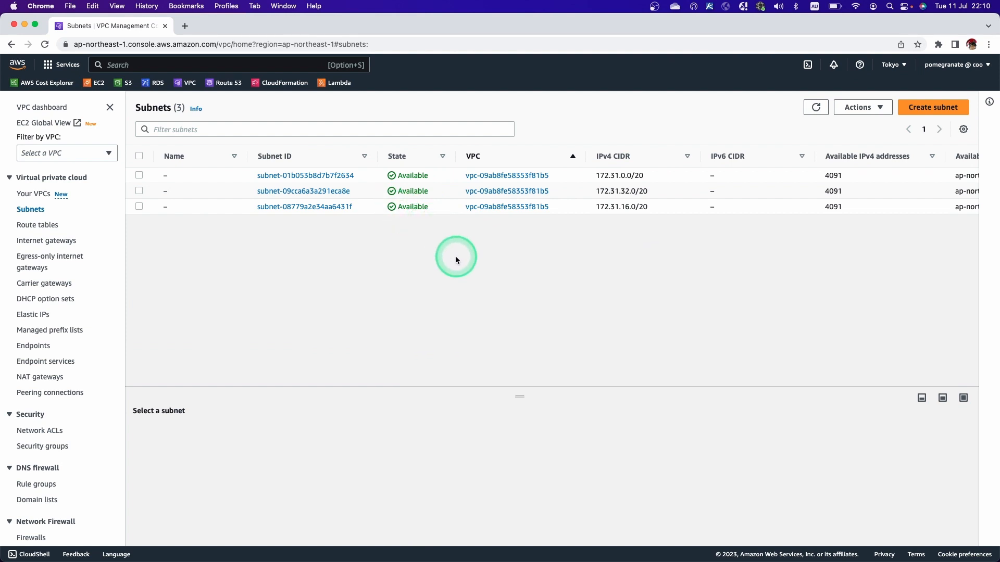
key(ctrl+Right)
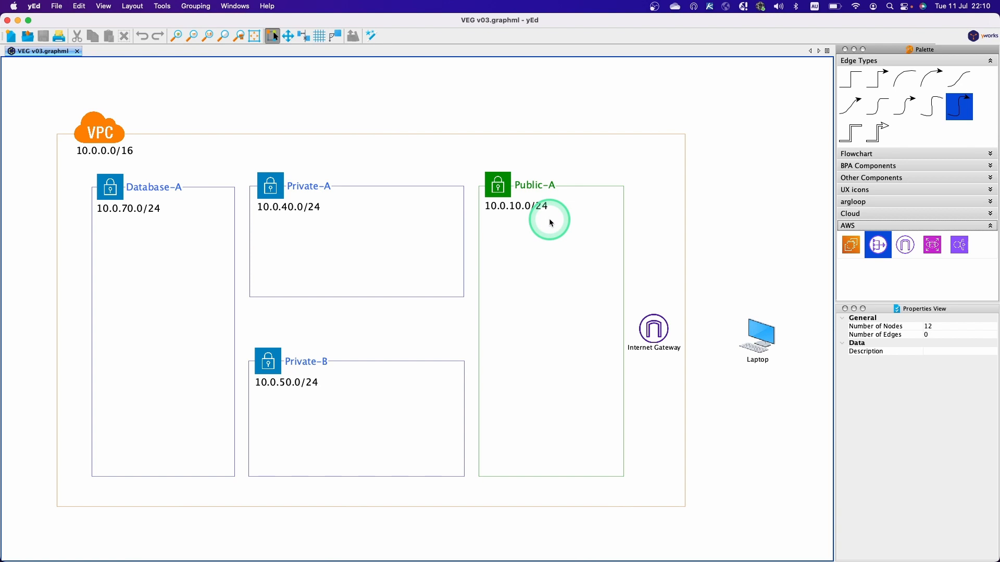
key(ctrl+Left)
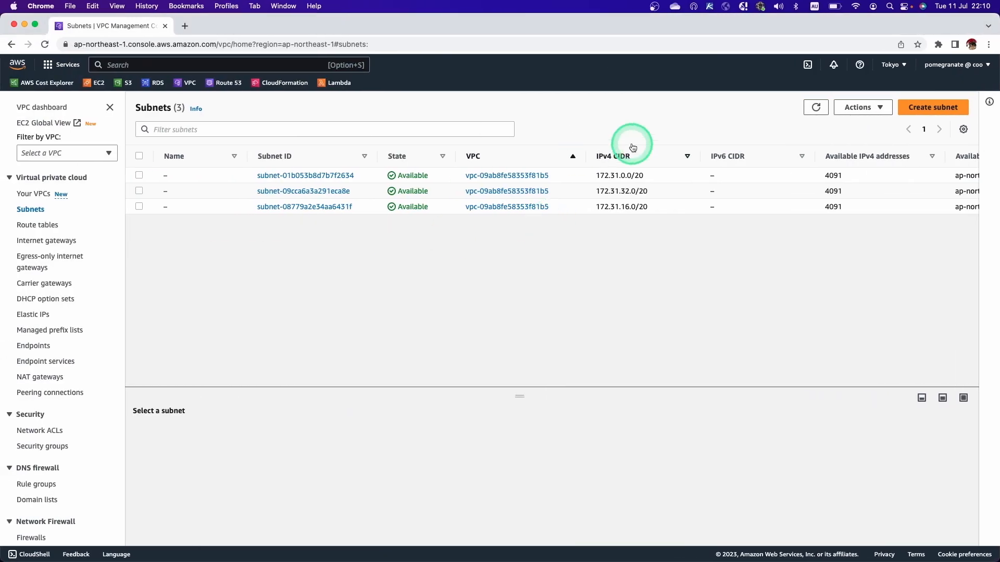
click(930, 107)
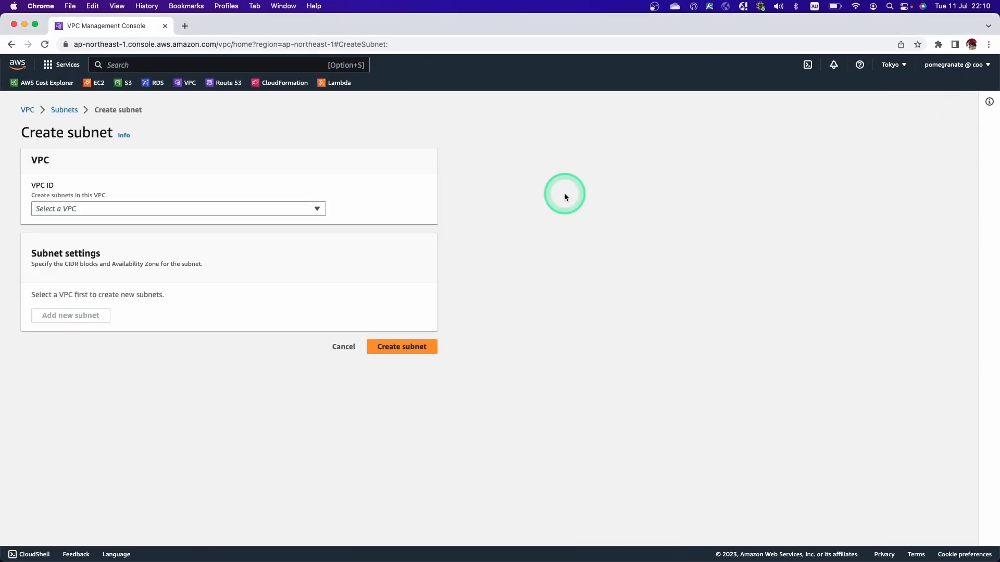
click(309, 213)
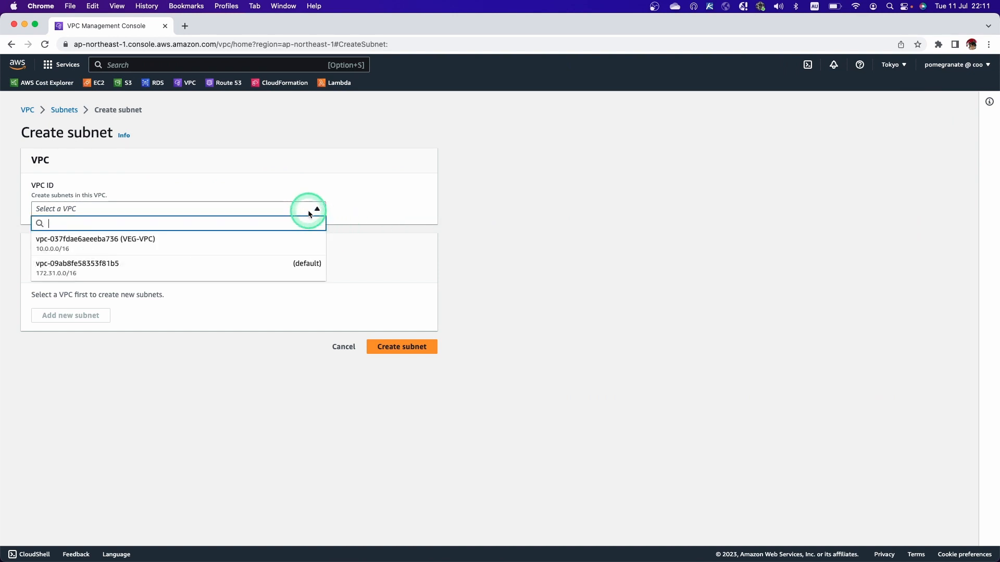
click(144, 248)
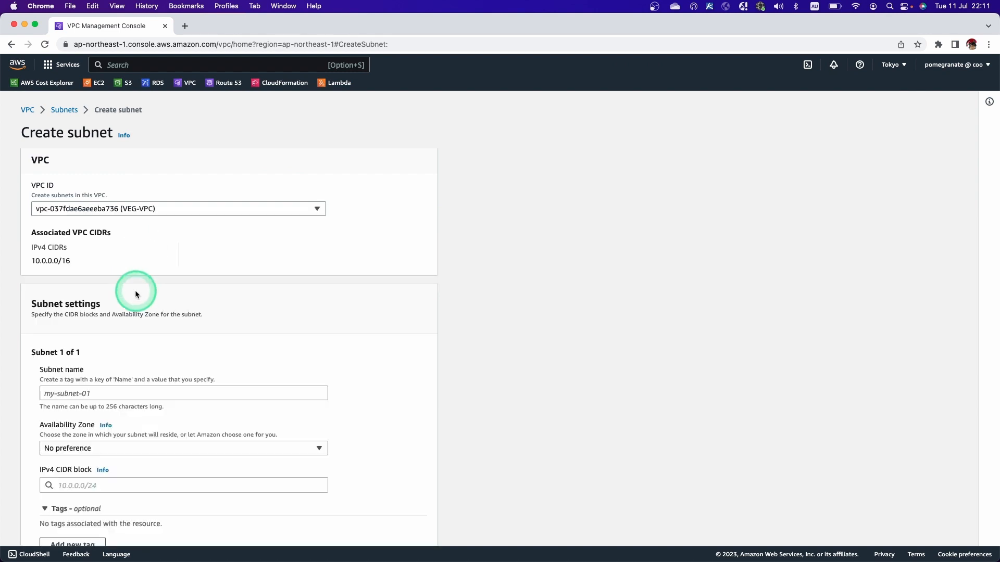
Name the first subnet VEG-Public-A.
scroll(153, 347, down, 1)
scroll(153, 347, down, 2)
click(108, 291)
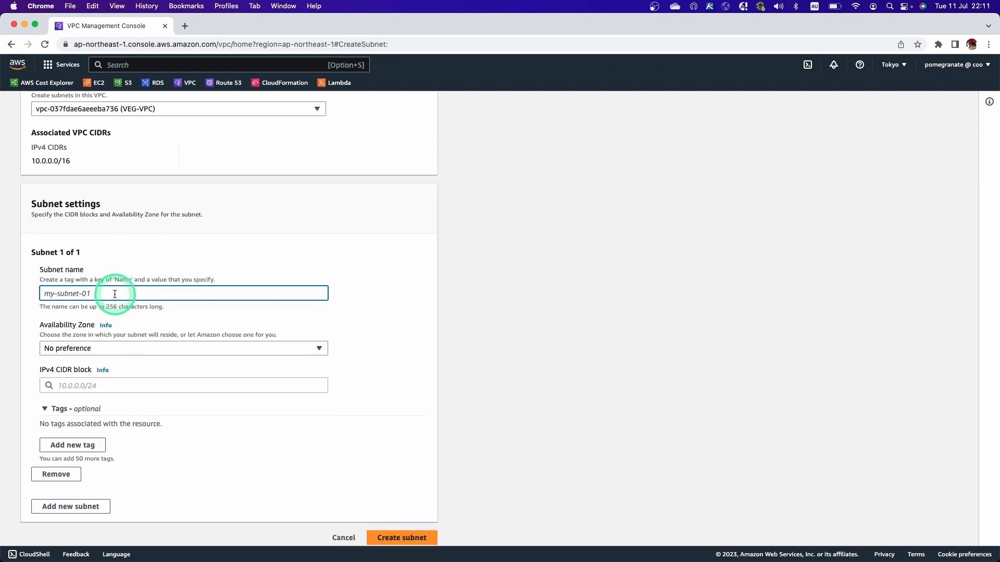
text(VEG-Public-A)
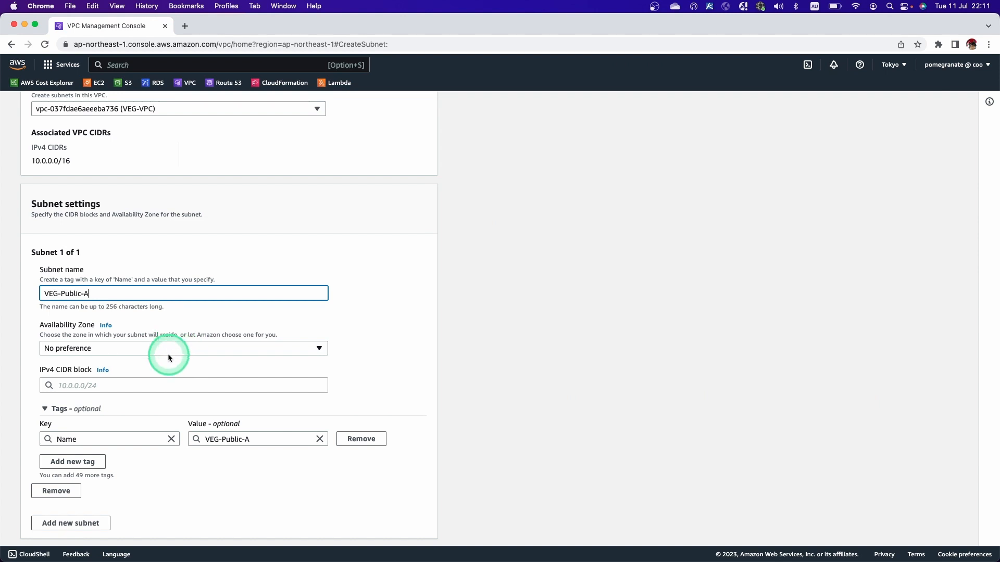
Set the subnet's Availability Zone to ap-northeast-1a and its IPv4 CIDR block to 10.0.10.0/24.
click(117, 349)
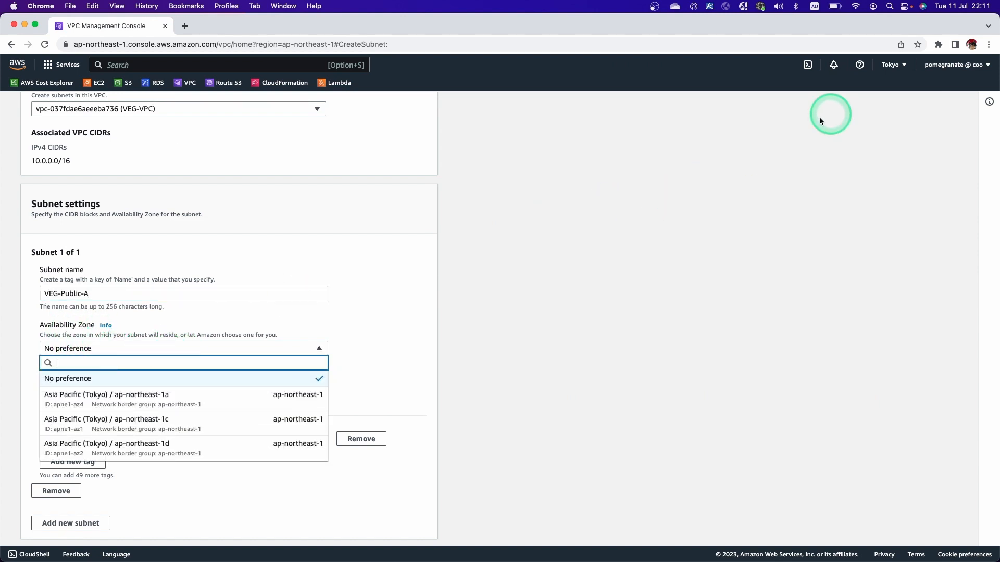
click(194, 407)
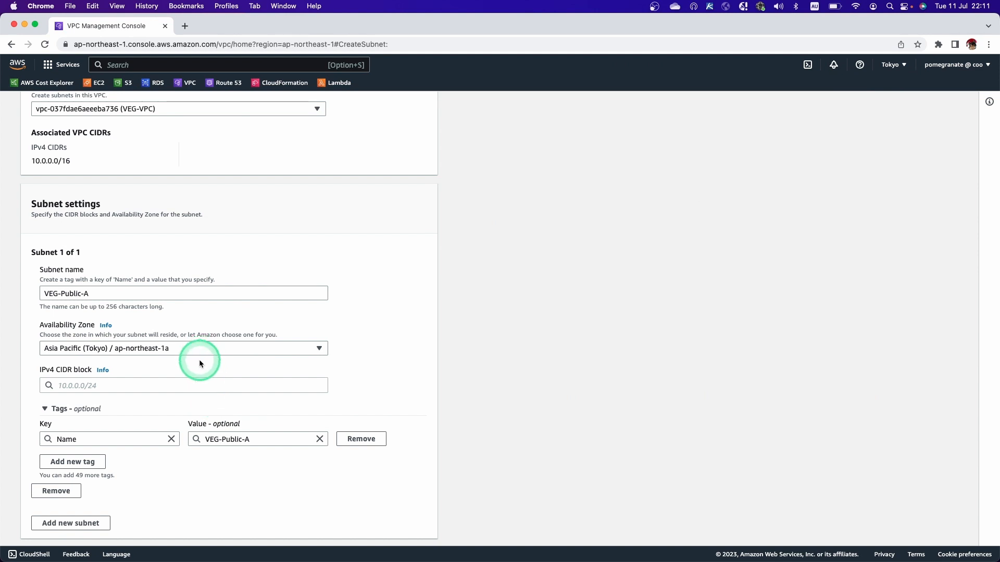
click(161, 387)
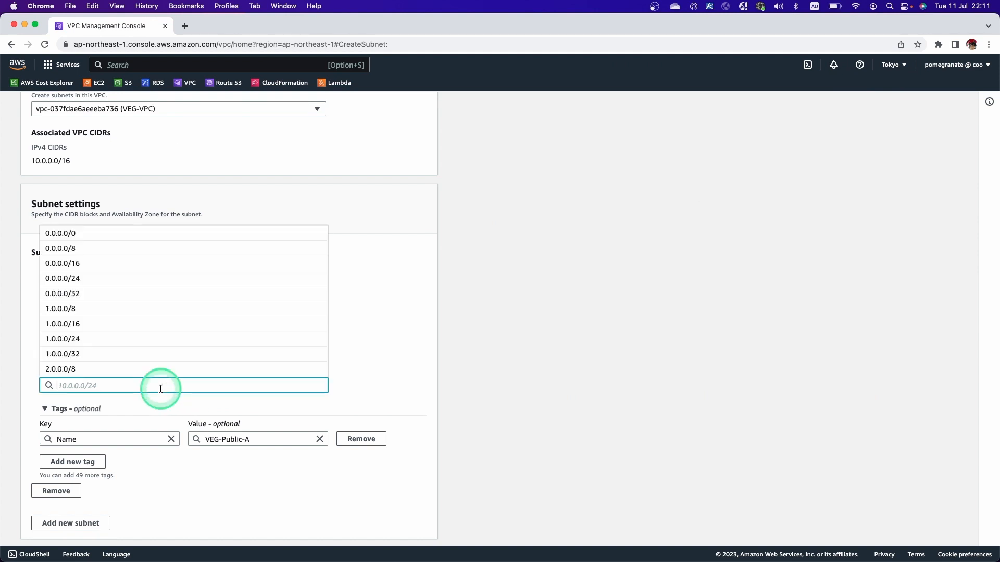
text(10.0)
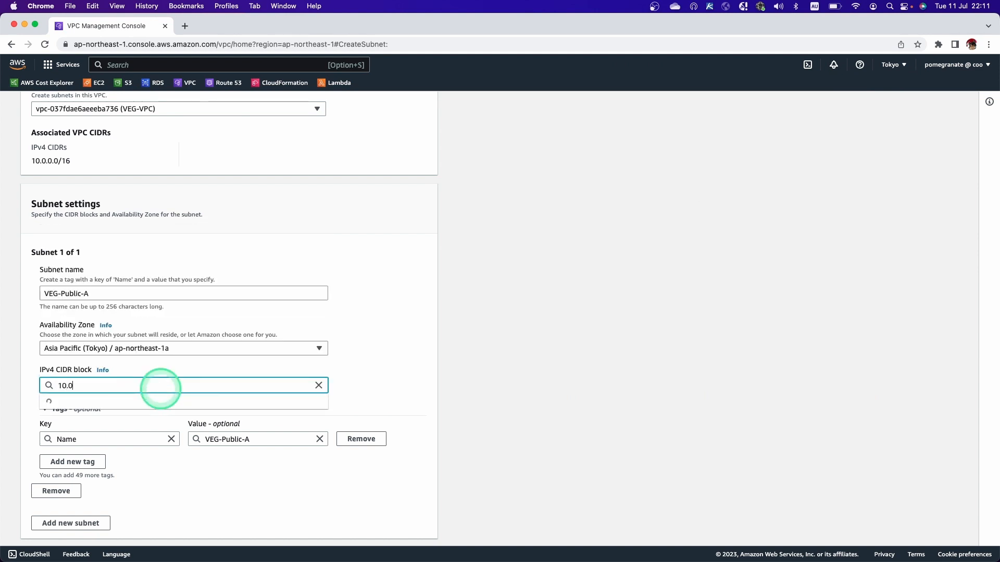
text(.10.)
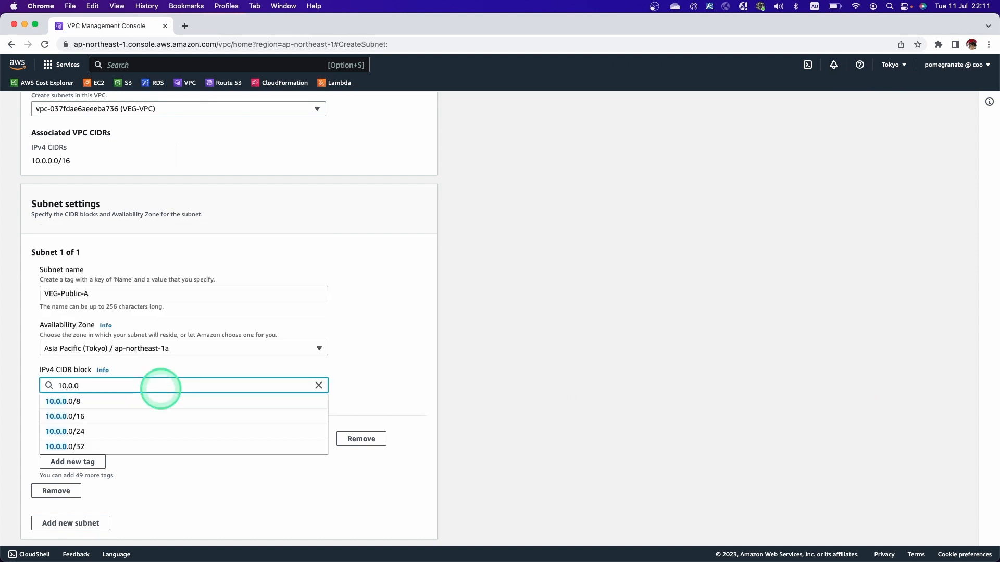
text(0/)
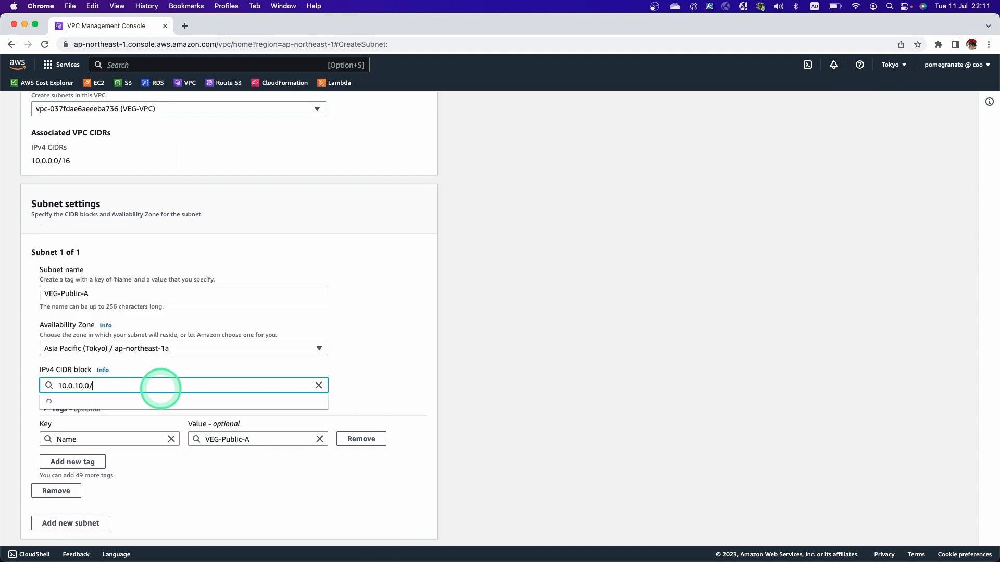
text(24)
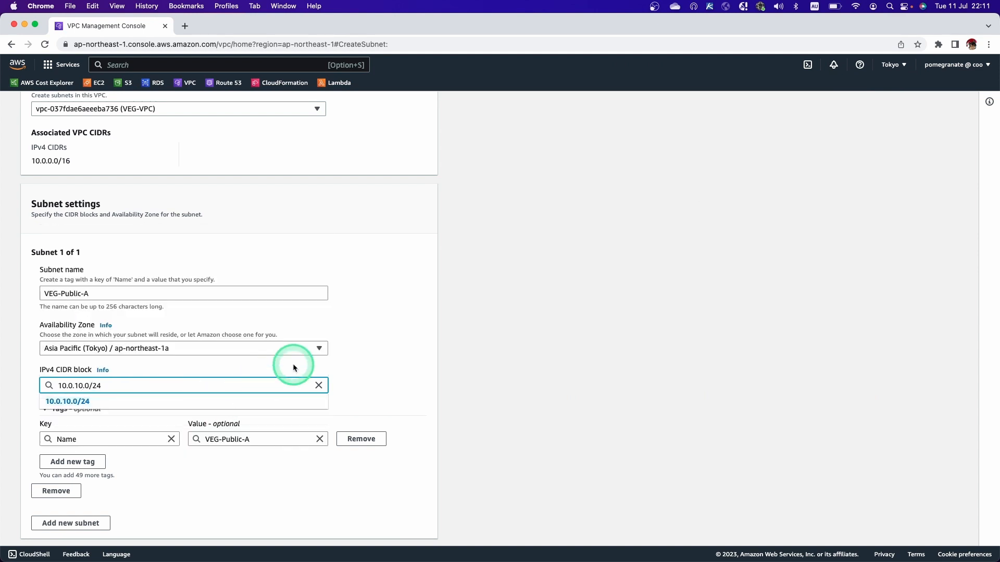
click(114, 401)
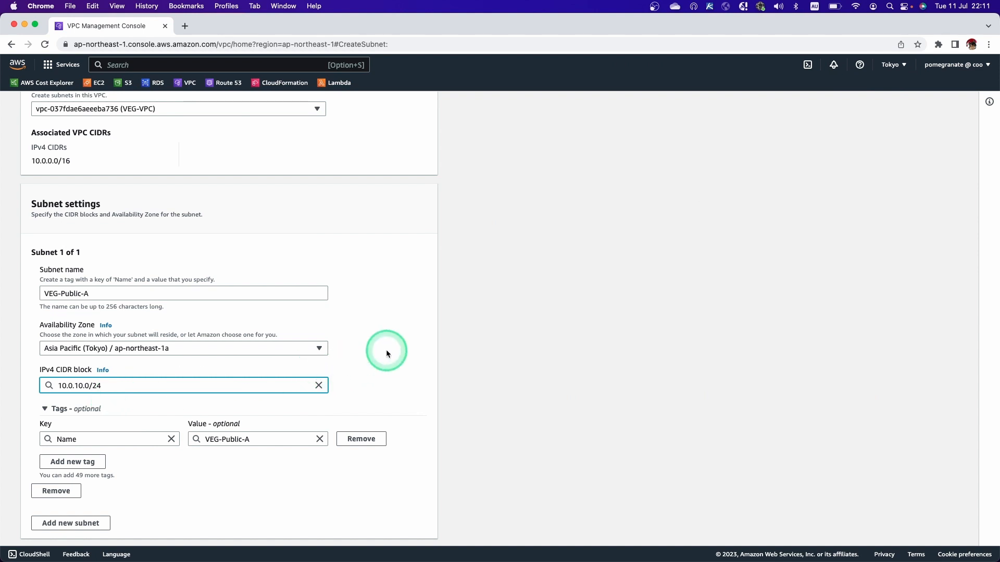
Check the Public-A range in the yEd diagram, then return to the AWS console and create the VEG-Public-A subnet.
key(ctrl+Right)
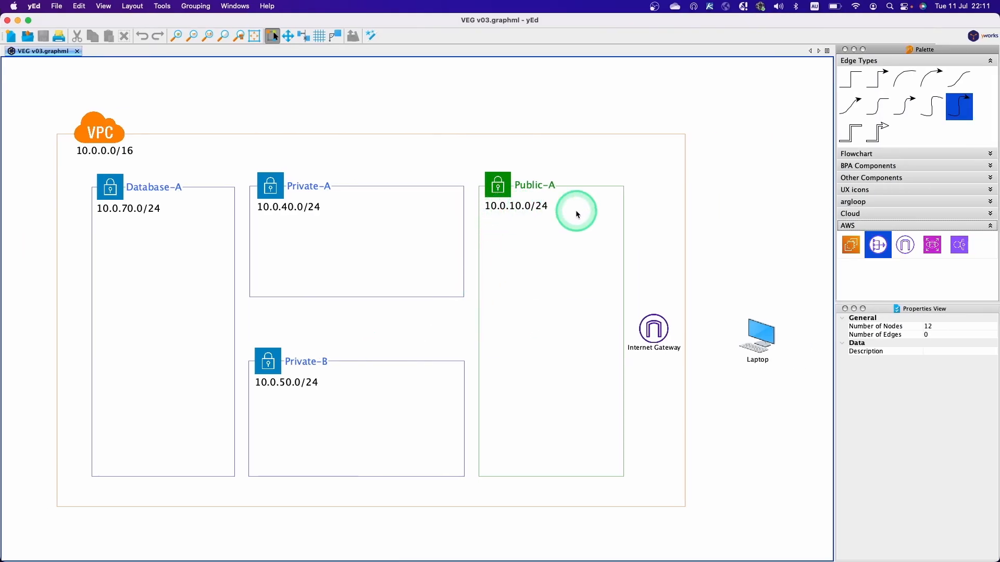
key(ctrl+Left)
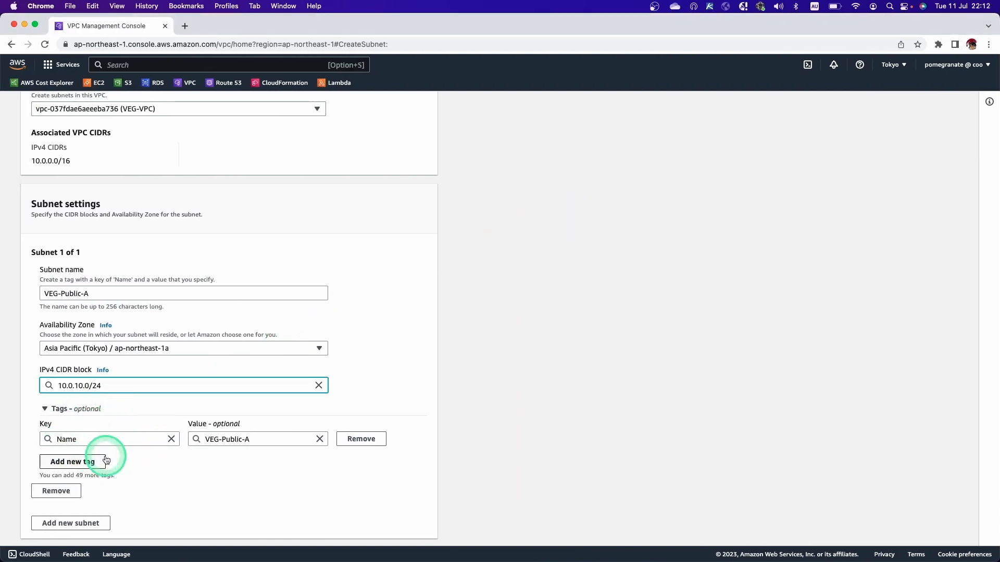
scroll(147, 469, down, 1)
click(403, 525)
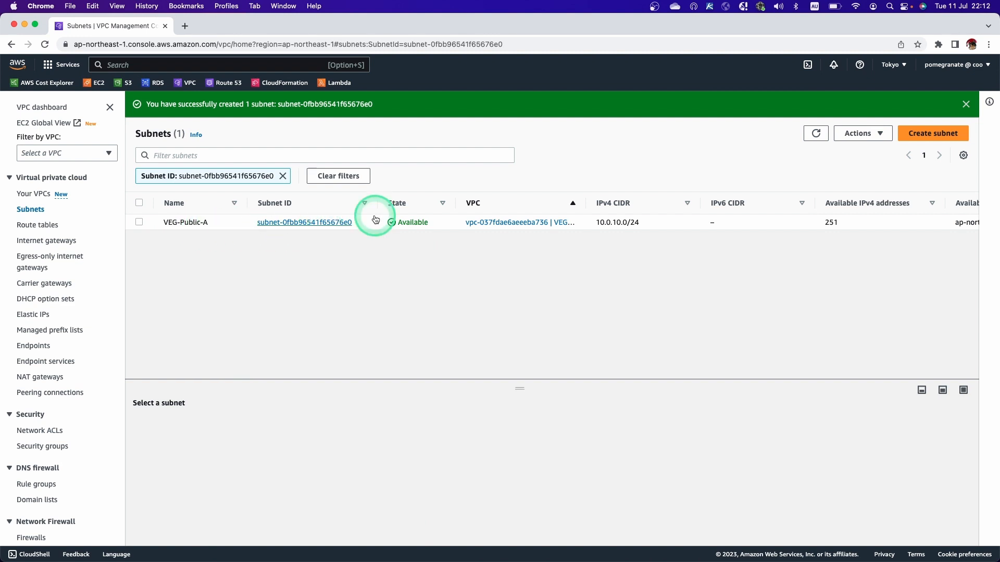
Start another subnet in VEG-VPC and name it VEG-Private-A.
click(917, 140)
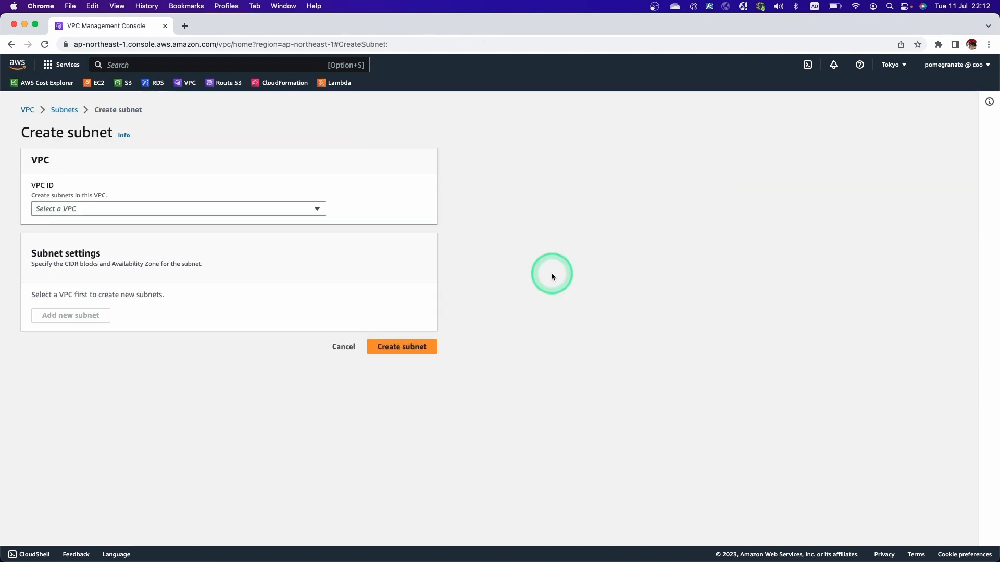
click(156, 208)
click(139, 241)
click(63, 394)
text(VEG-Private-)
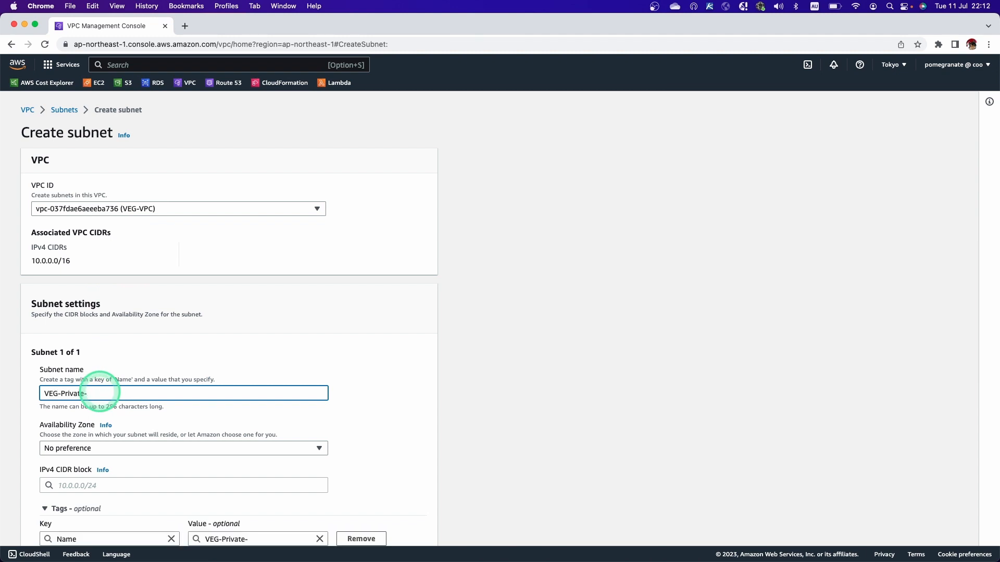
text(A)
Set VEG-Private-A to Availability Zone ap-northeast-1c with IPv4 CIDR 10.0.40.0/24 and create the subnet.
click(101, 447)
click(105, 400)
click(100, 485)
text(10.0.40)
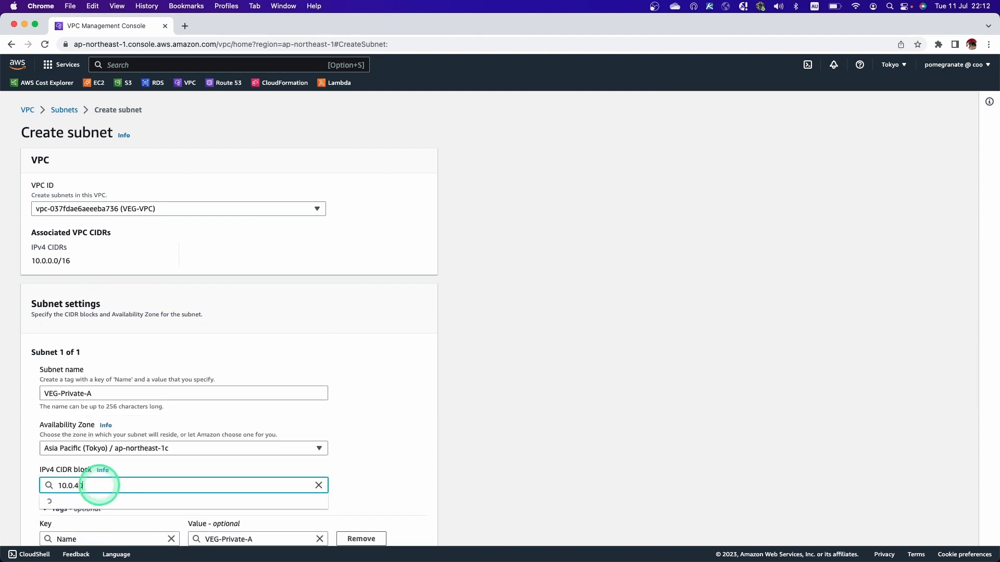
text(.0/24)
scroll(130, 498, down, 10)
click(396, 527)
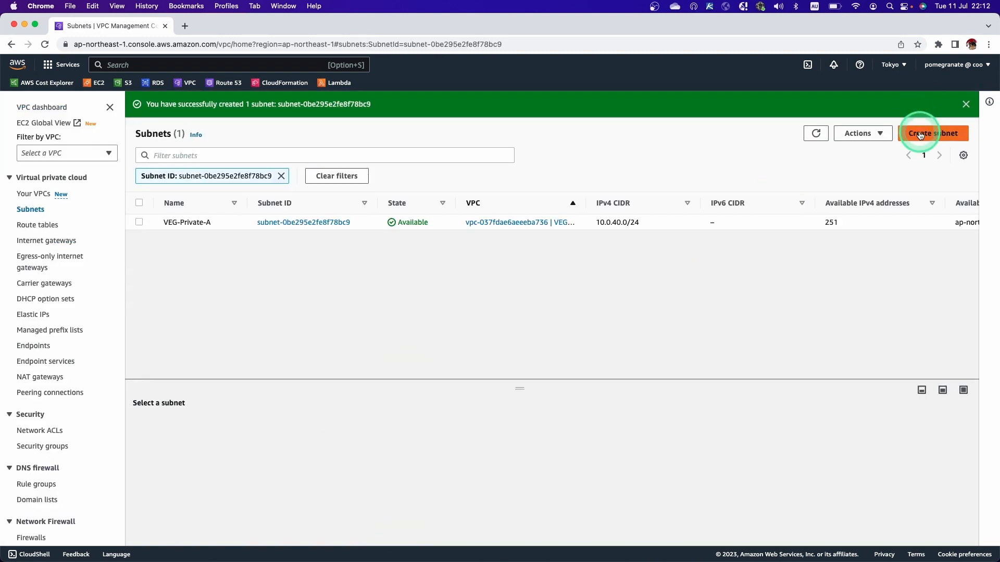
Start another subnet in VEG-VPC and name it VEG-Private-B.
click(920, 134)
click(156, 208)
click(167, 232)
click(123, 393)
text(VEG-Private-)
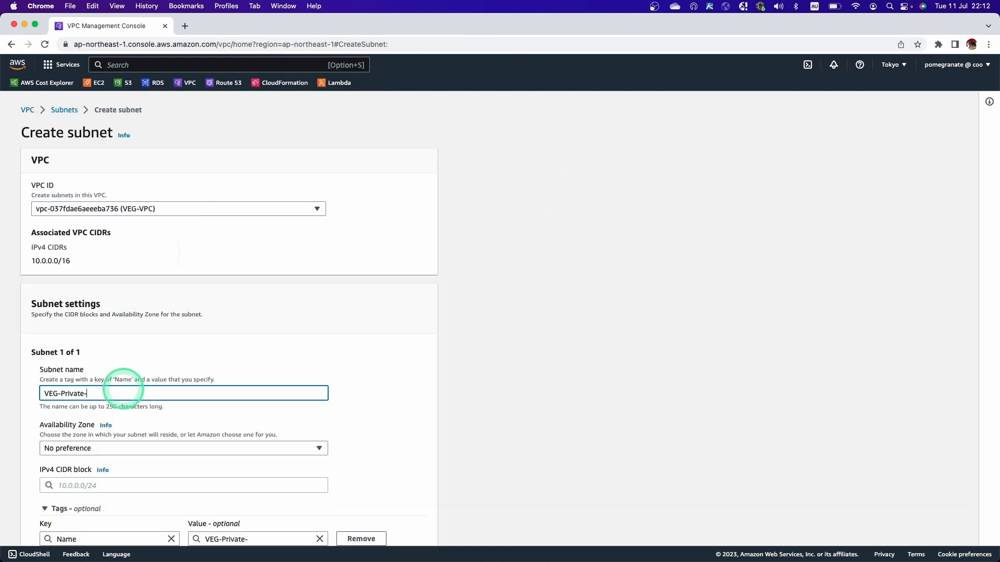
text(B)
Set VEG-Private-B's Availability Zone to ap-northeast-1d and enter 10.0.0.50/24 as its IPv4 CIDR block.
click(123, 448)
click(123, 424)
click(111, 485)
text(10.0.0)
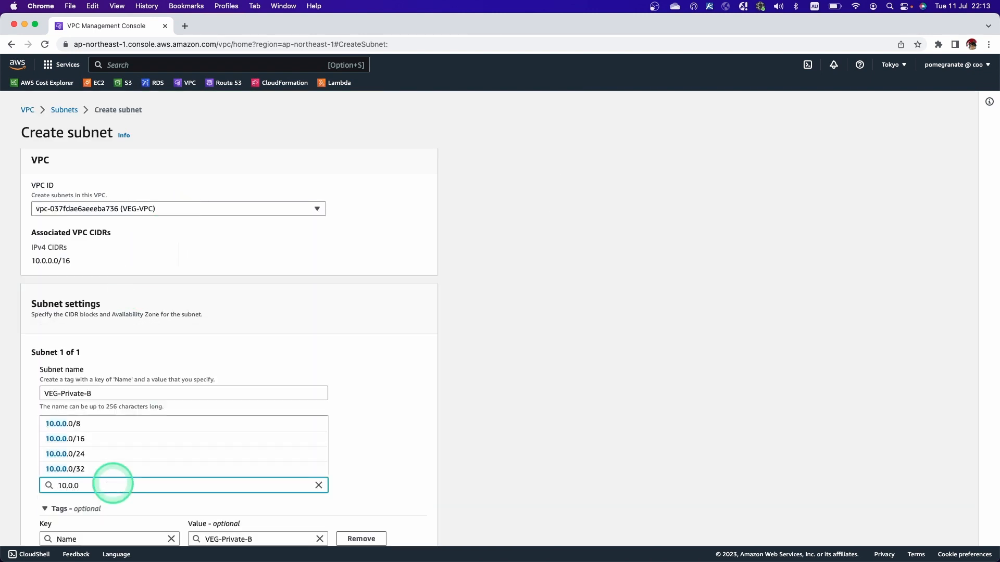
text(.50/24)
scroll(119, 501, down, 1)
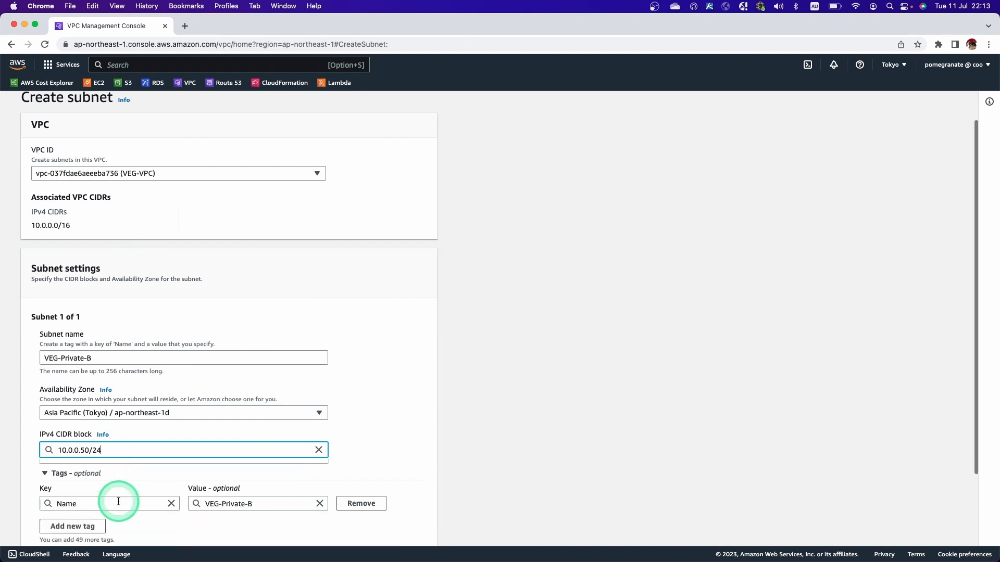
Correct VEG-Private-B's IPv4 CIDR block to 10.0.50.0/24 and create the subnet.
key(Left)
key(Left)
key(Left)
key(BackSpace)
key(BackSpace)
key(BackSpace)
key(BackSpace)
text(50.0)
scroll(92, 468, down, 3)
click(406, 523)
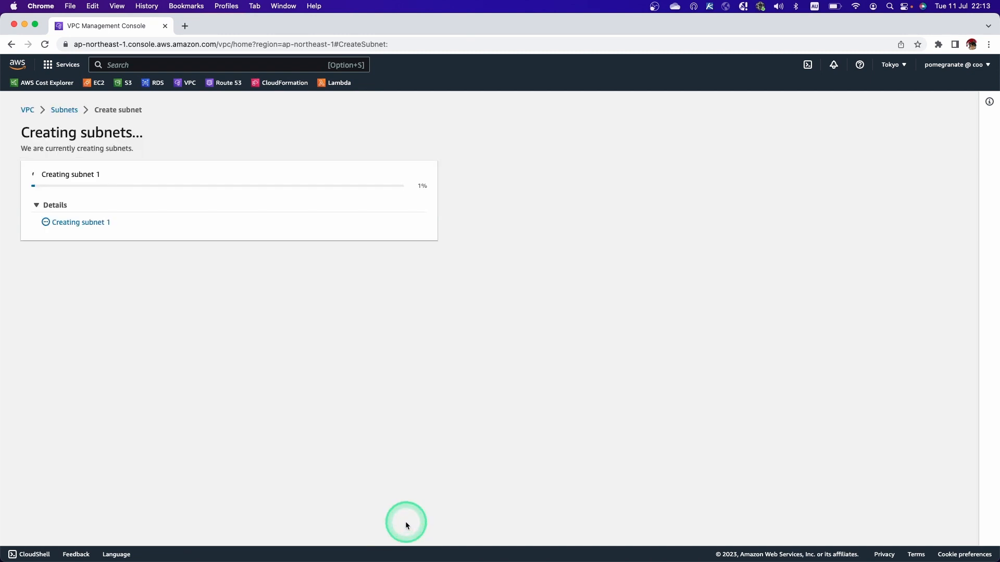
Start another subnet in VEG-VPC and name it VEG-Database-A.
click(925, 134)
click(173, 209)
click(171, 238)
click(99, 393)
text(VE)
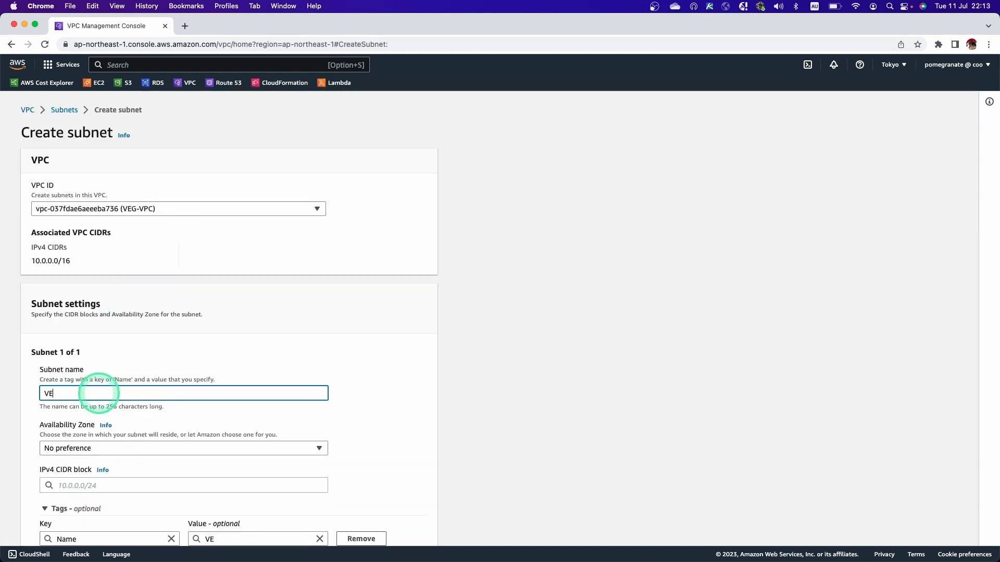
text(G-Database-A)
Set VEG-Database-A to Availability Zone ap-northeast-1a with IPv4 CIDR 10.0.70.0/24 and create the subnet.
click(116, 449)
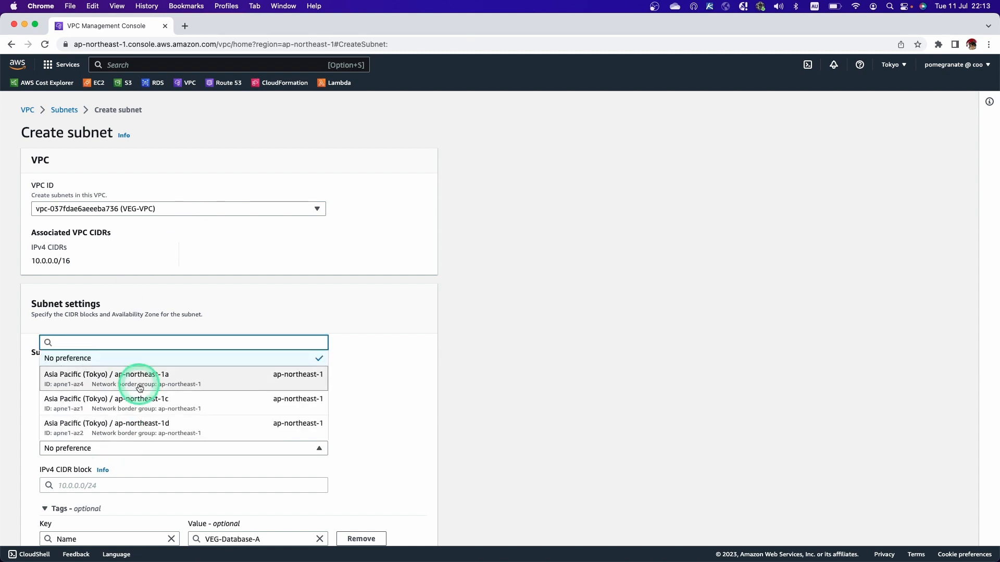
click(138, 377)
click(117, 486)
text(10.0.70.0/24)
scroll(123, 484, down, 5)
click(400, 525)
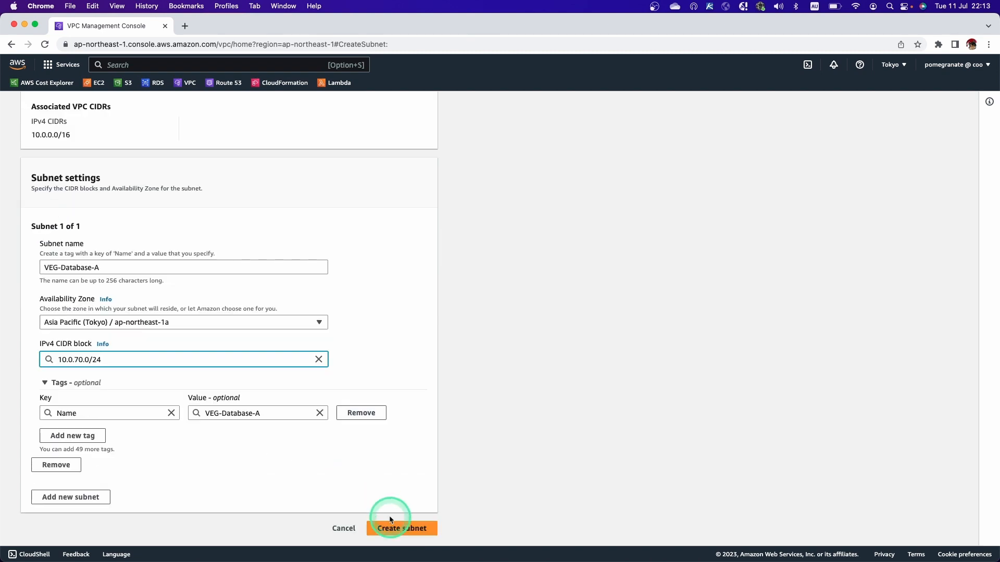
Show all subnets without the ID filter, sorted by name and with the VPC column widened to fit the VPC names.
click(283, 175)
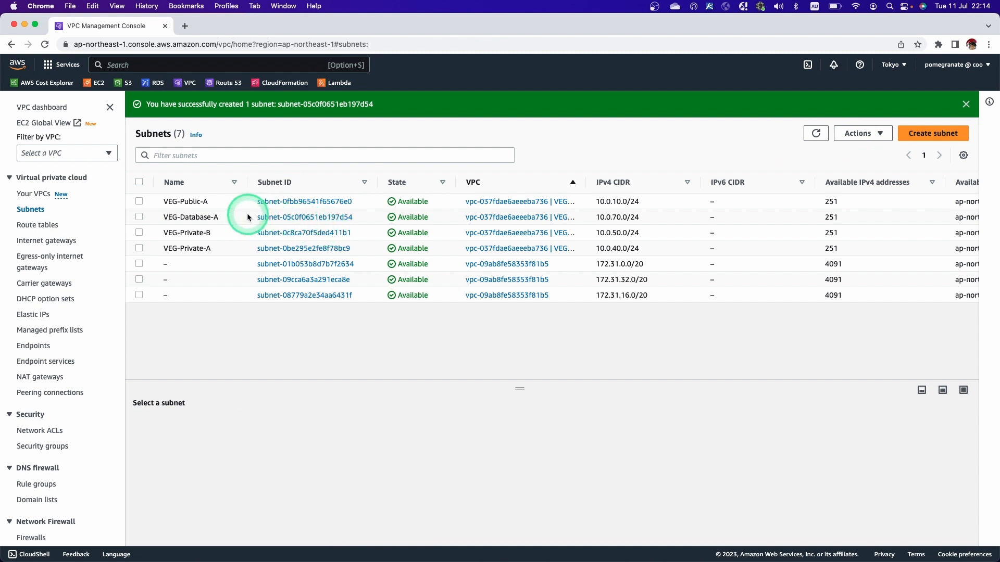
click(219, 192)
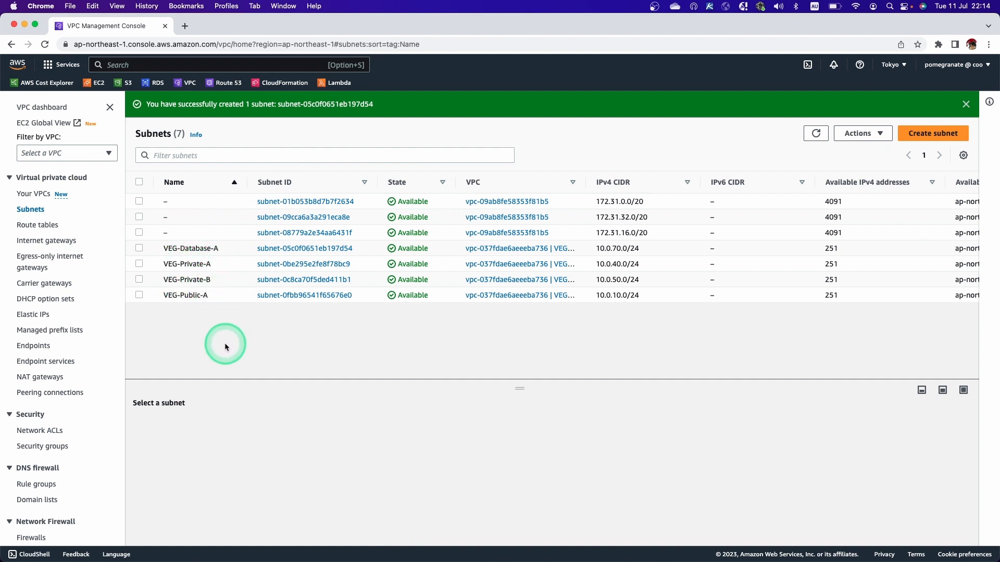
drag(586, 183, 609, 183)
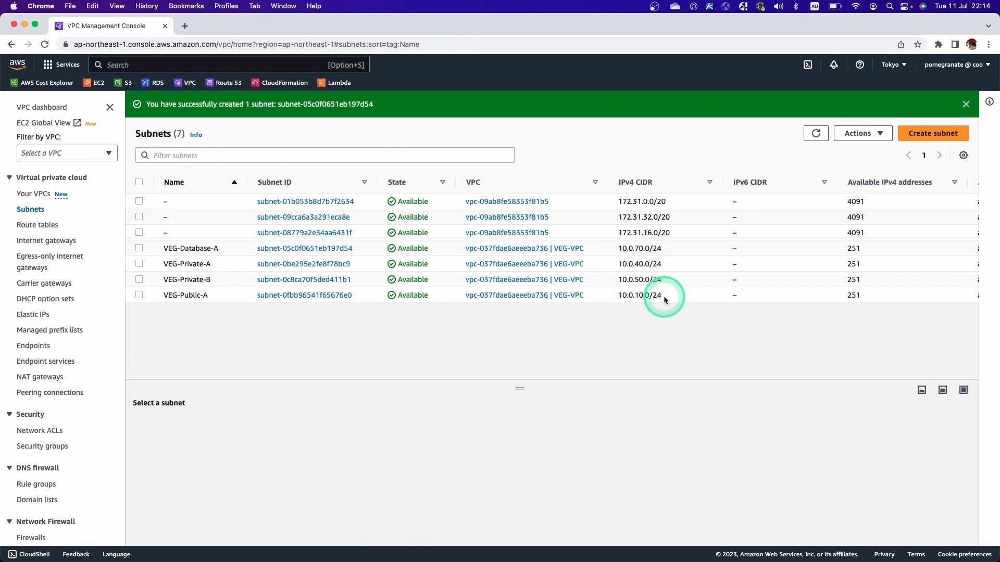
Select VEG-Private-A and VEG-Private-B in the subnet list and compare their Availability Zones.
scroll(664, 295, right, 3)
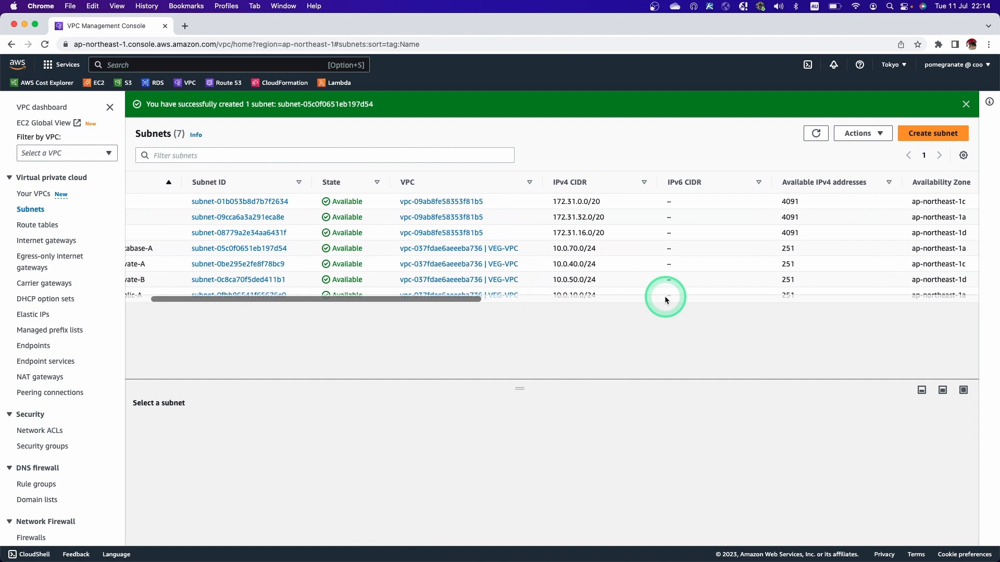
scroll(664, 295, left, 2)
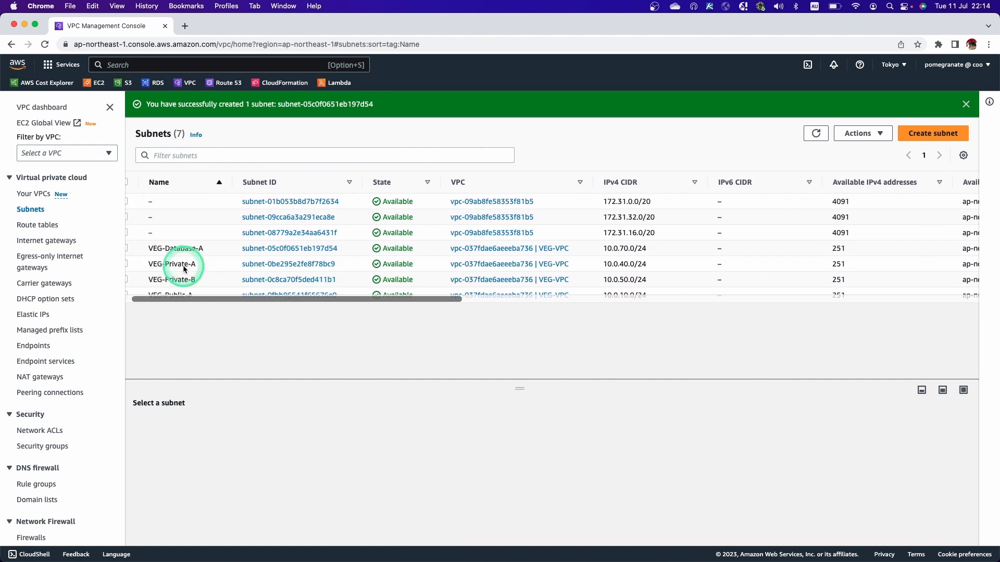
click(134, 268)
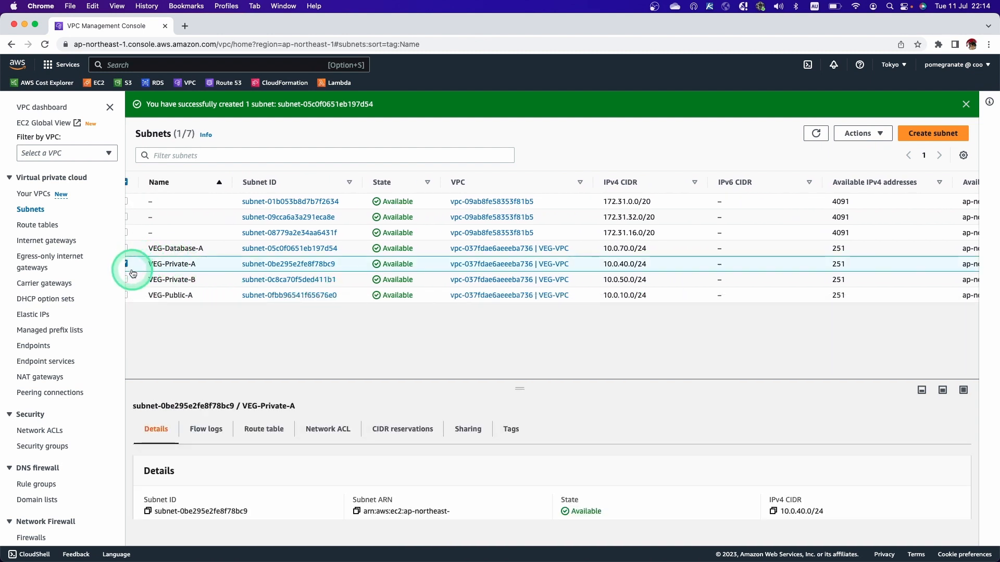
click(129, 280)
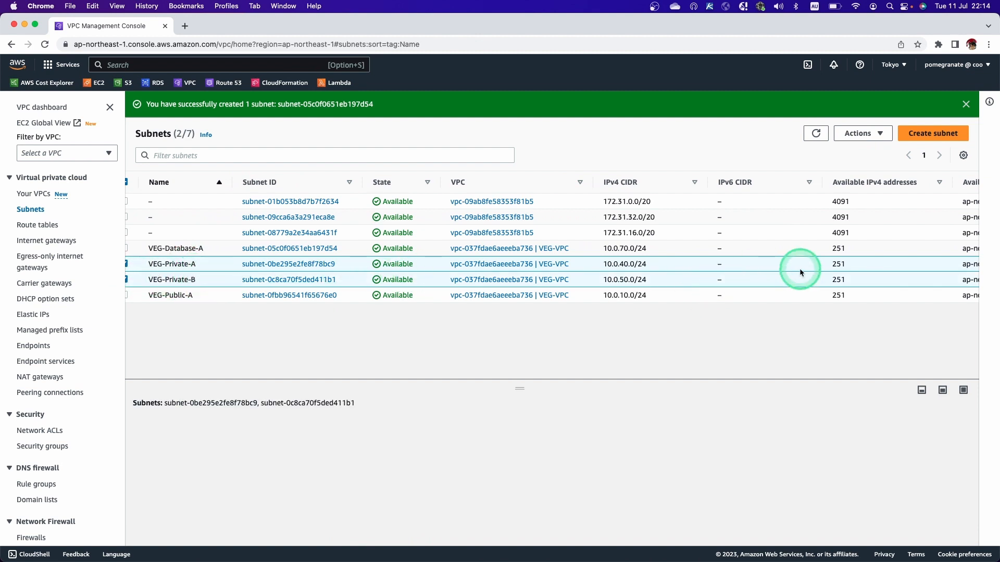
scroll(799, 268, right, 5)
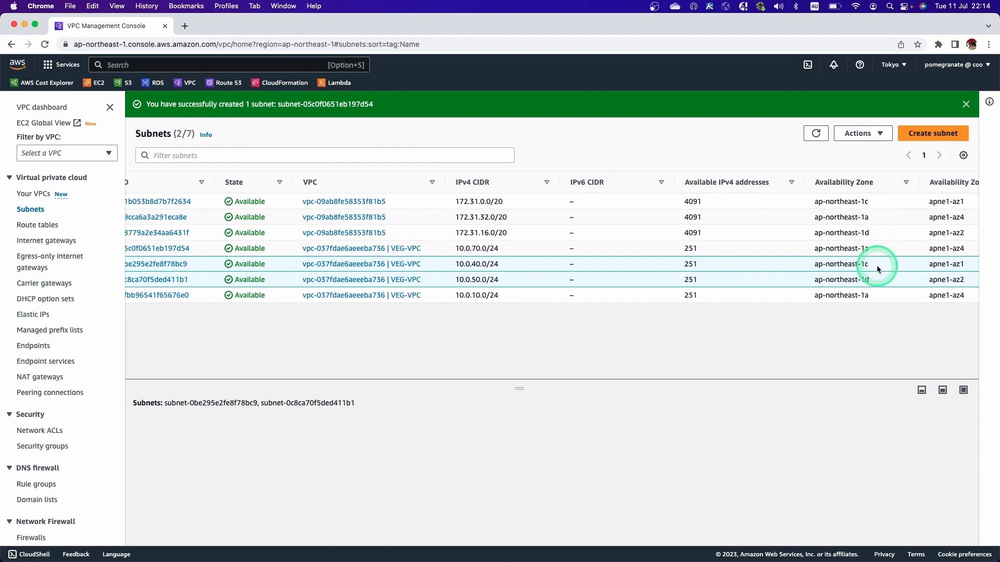
Switch to the yEd diagram and examine the Private-A and Private-B subnets within the VPC.
key(ctrl+Right)
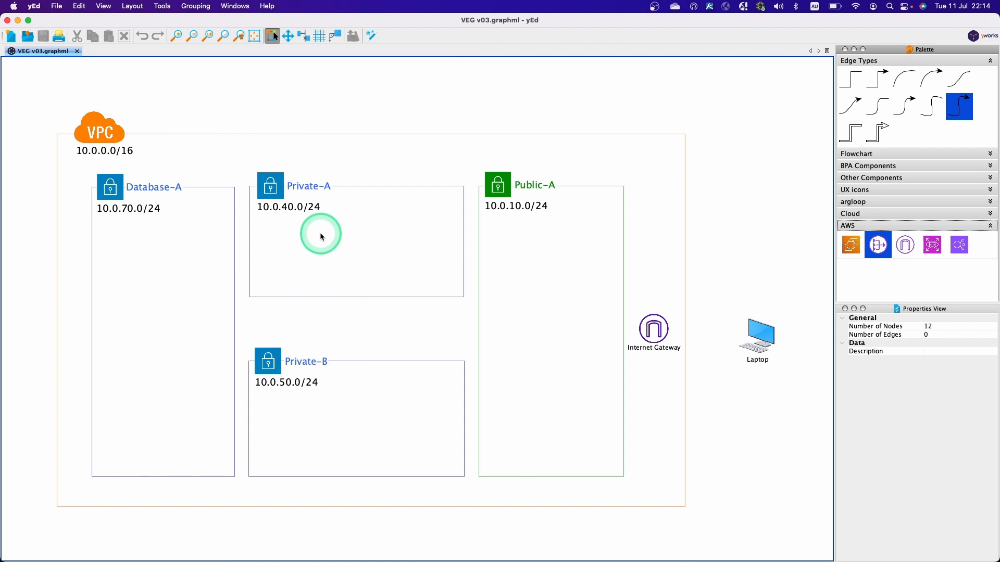
click(314, 208)
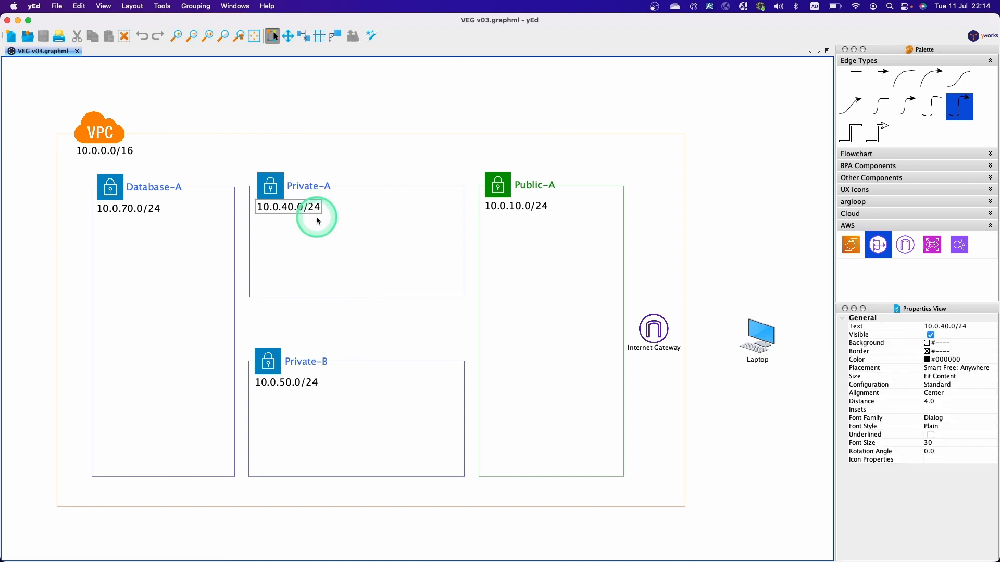
click(351, 378)
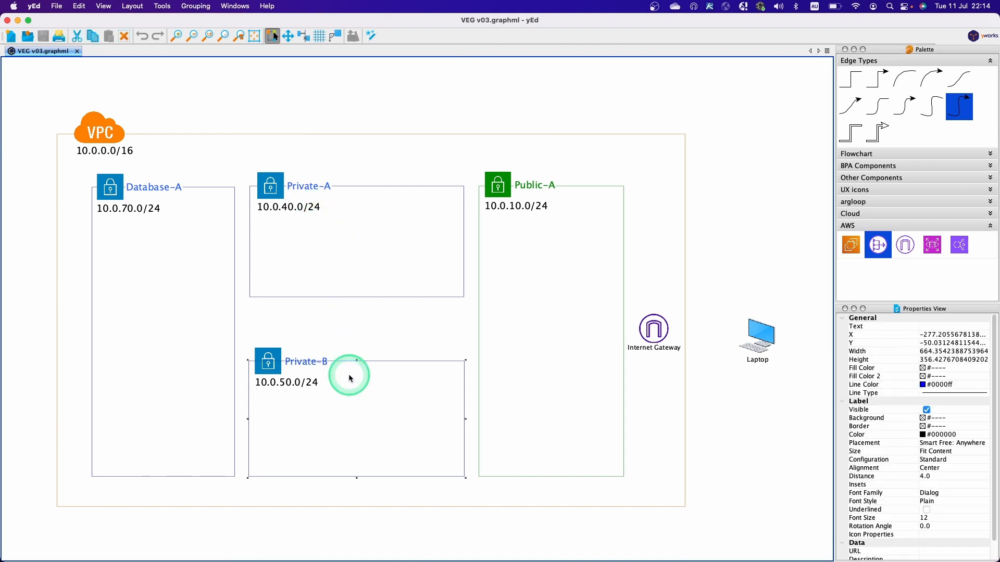
click(362, 332)
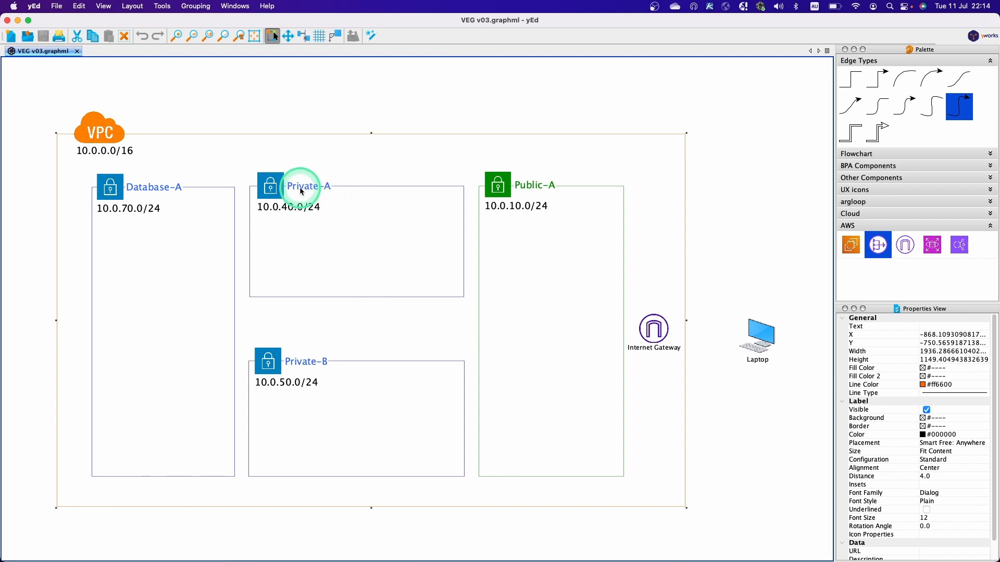
click(365, 543)
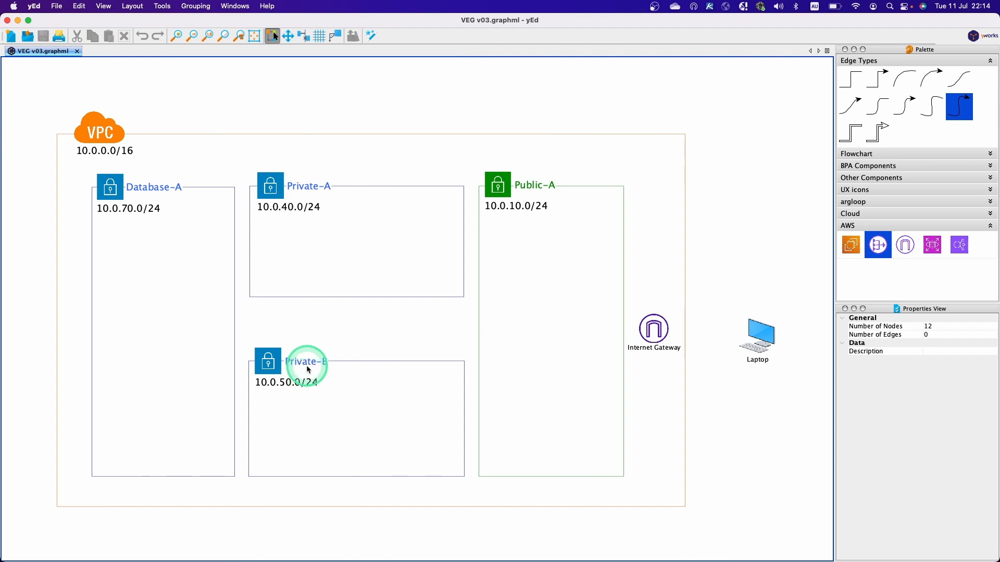
Switch back to the AWS subnet list in Chrome and compare the subnets' Availability Zones with the yEd diagram.
key(ctrl+Left)
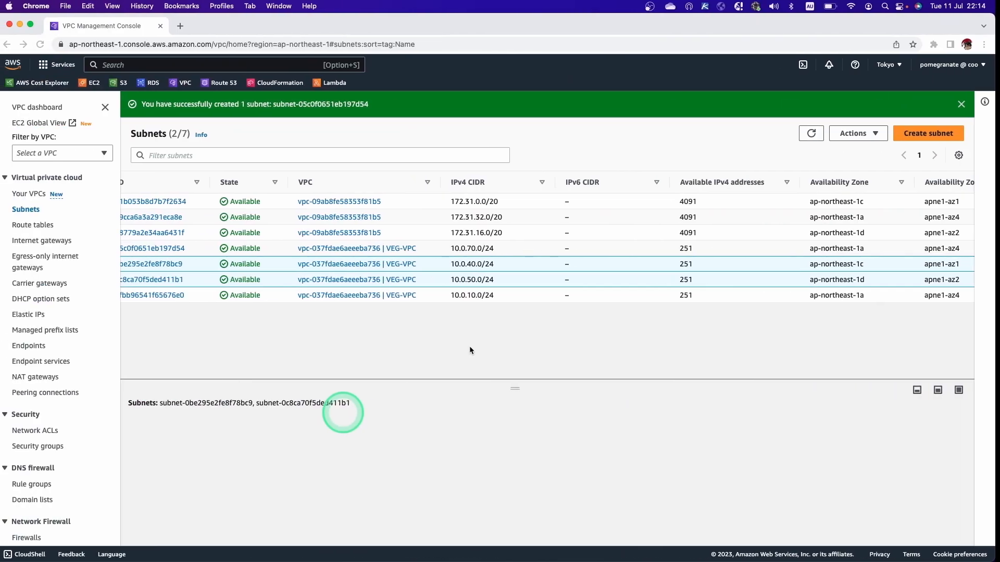
scroll(682, 269, right, 3)
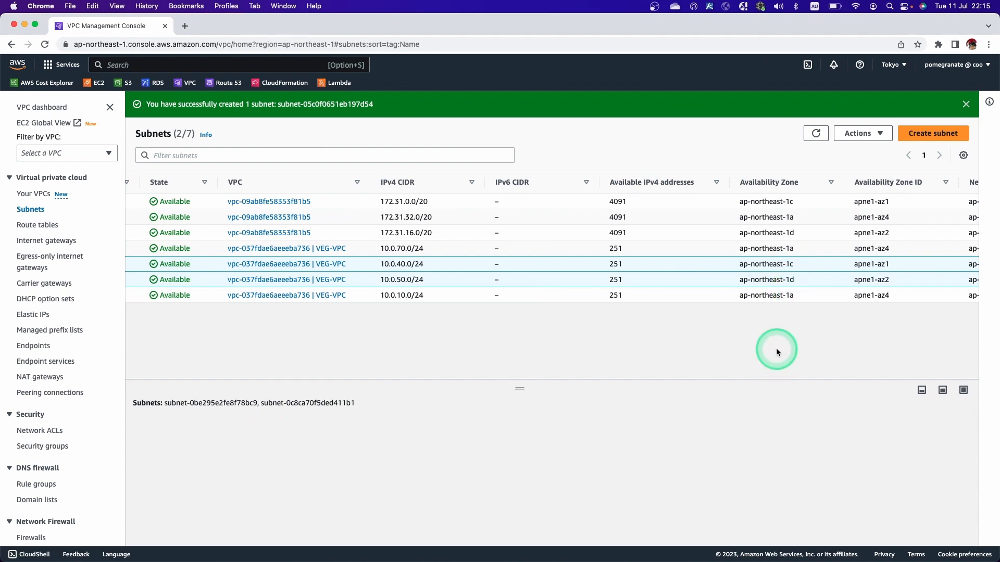
key(ctrl+Right)
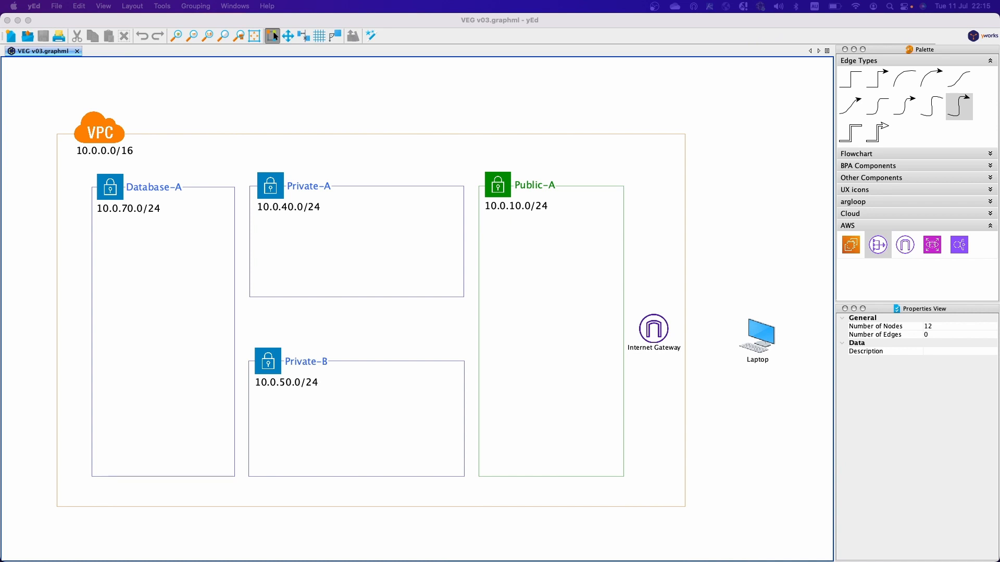
key(ctrl+Left)
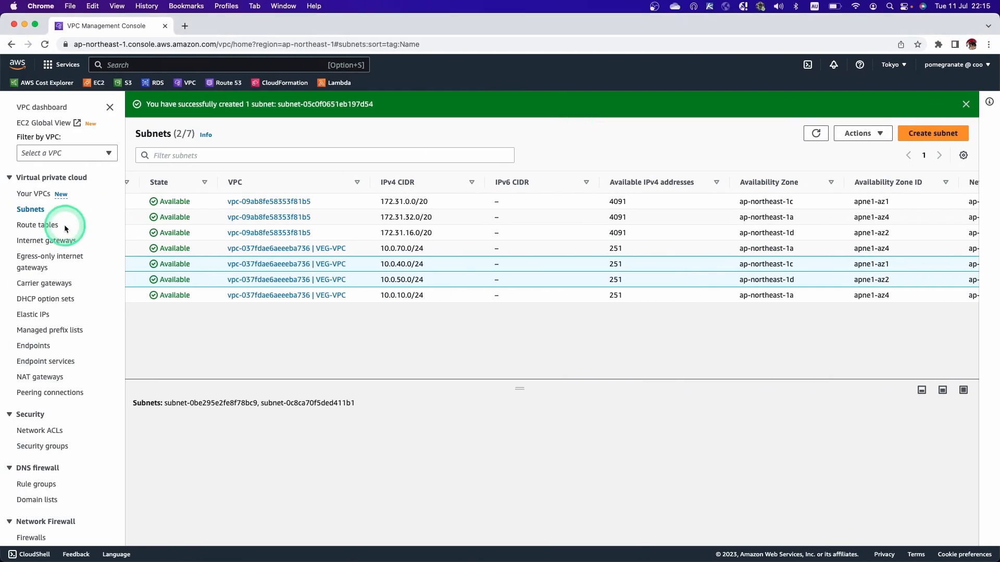
Create a route table named VEG-RT-Public in VEG-VPC.
click(33, 226)
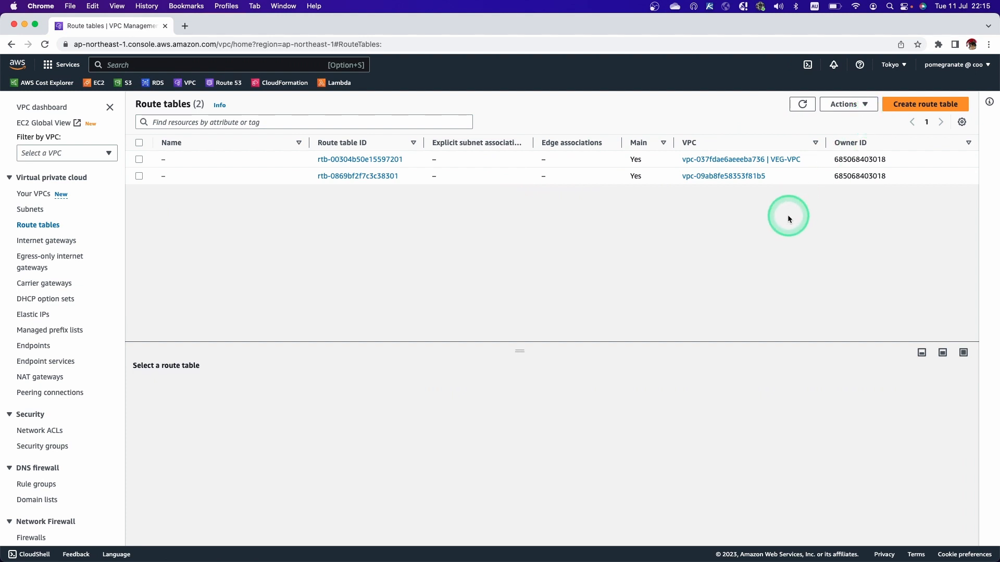
click(905, 104)
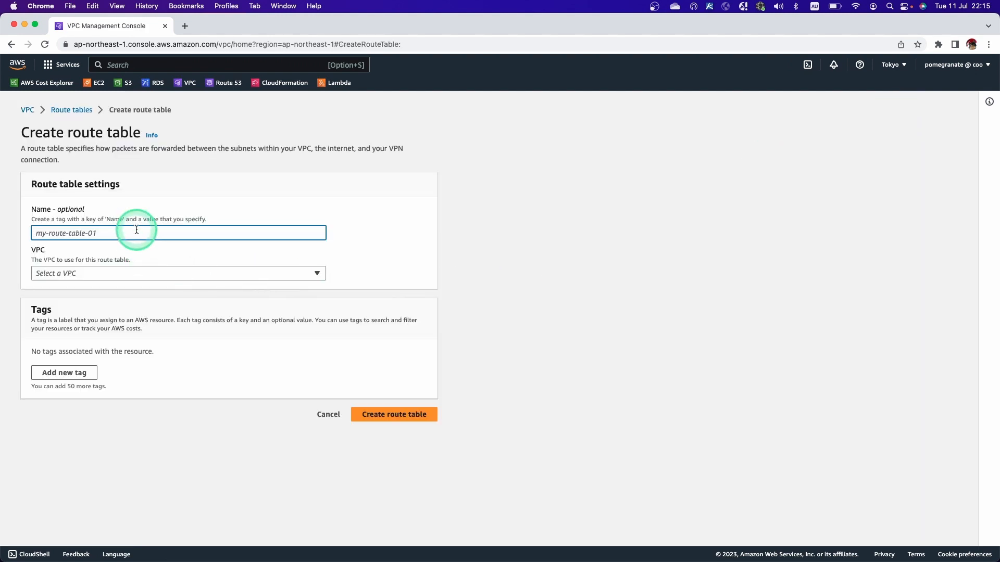
text(VEG-RT-Public)
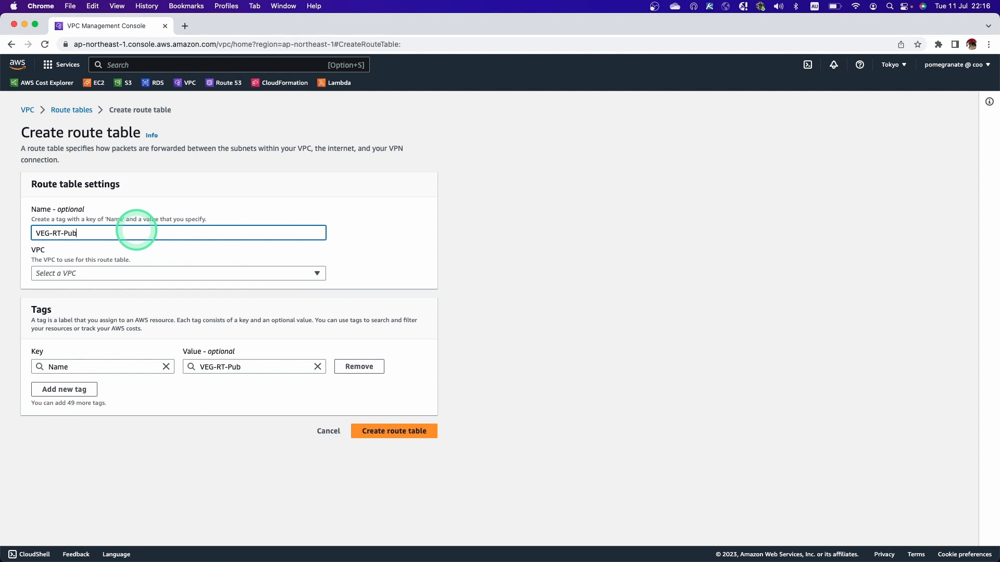
click(140, 272)
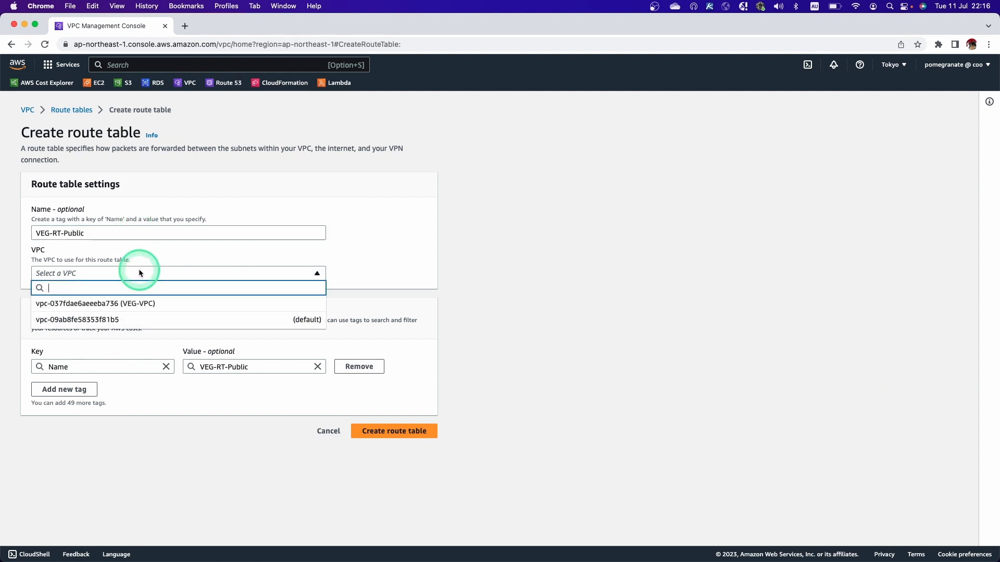
click(137, 307)
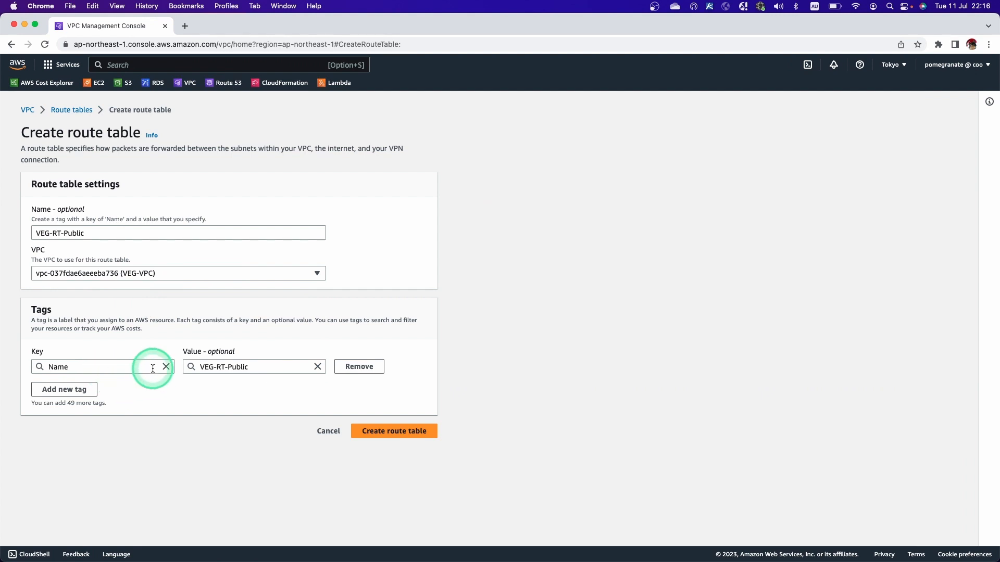
click(377, 432)
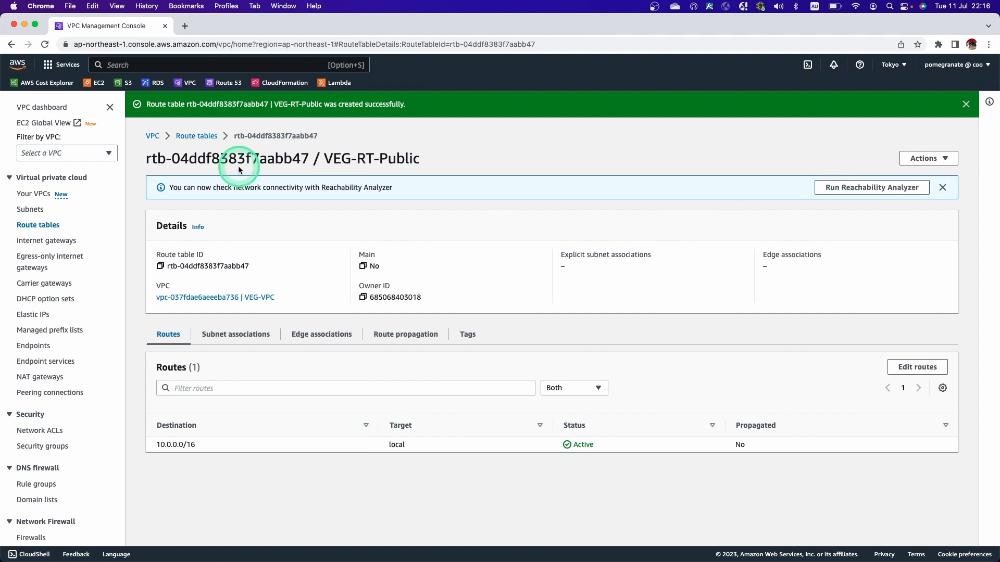
Return to the route table list and check the subnets in the yEd diagram before switching back to Chrome.
click(198, 136)
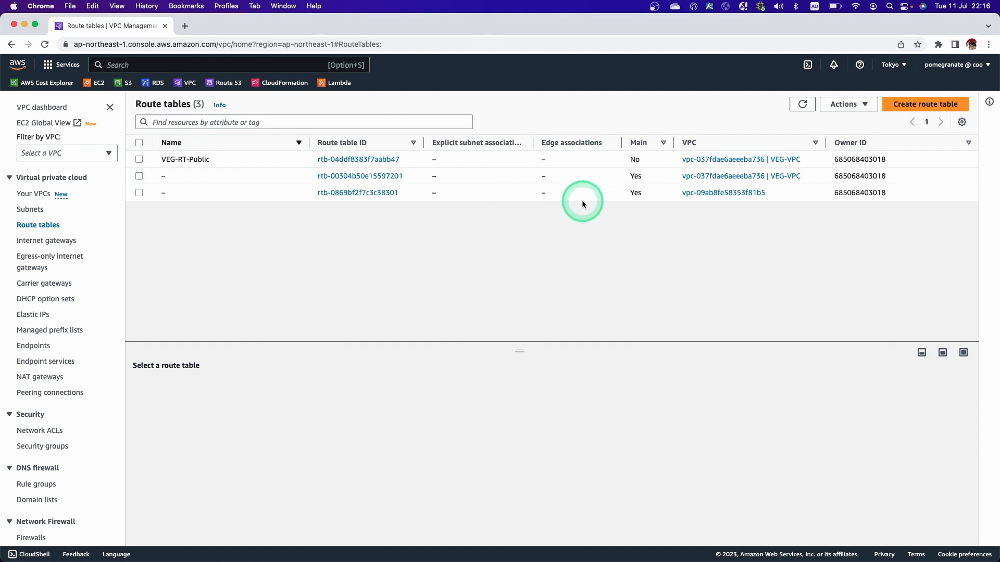
key(ctrl+Right)
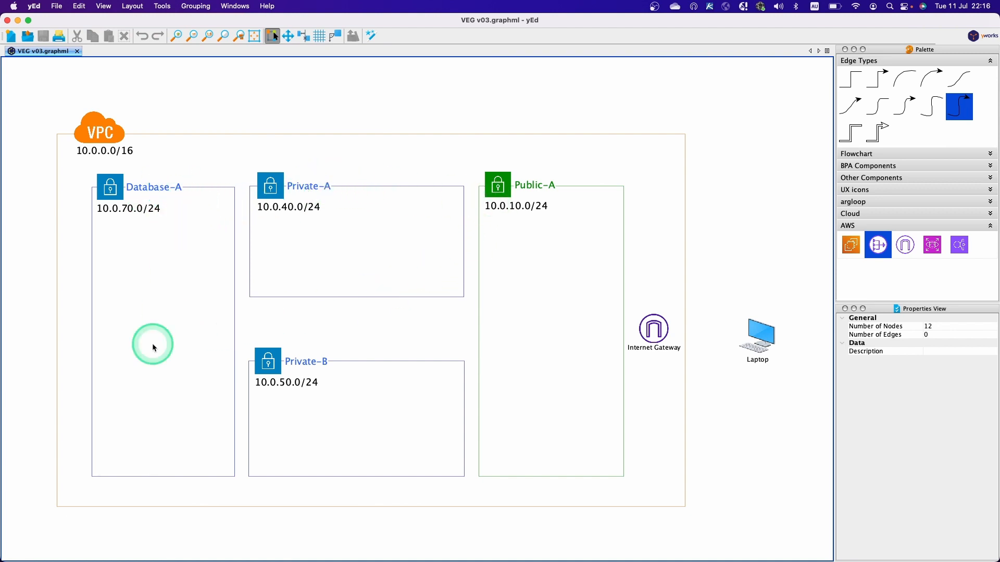
key(ctrl+Left)
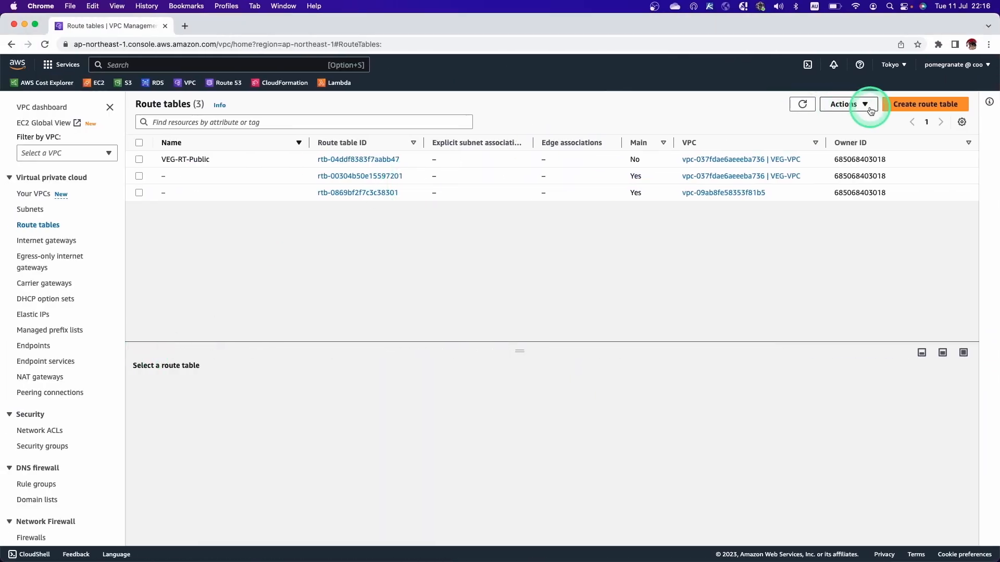
Create a route table named VEG-Private in VEG-VPC and return to the route table list.
click(903, 104)
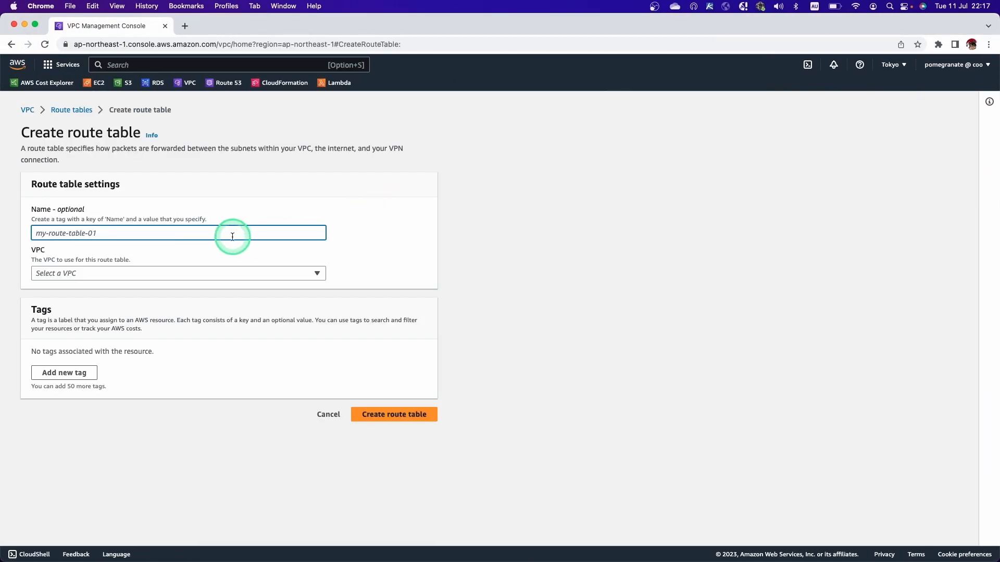
text(VEG-)
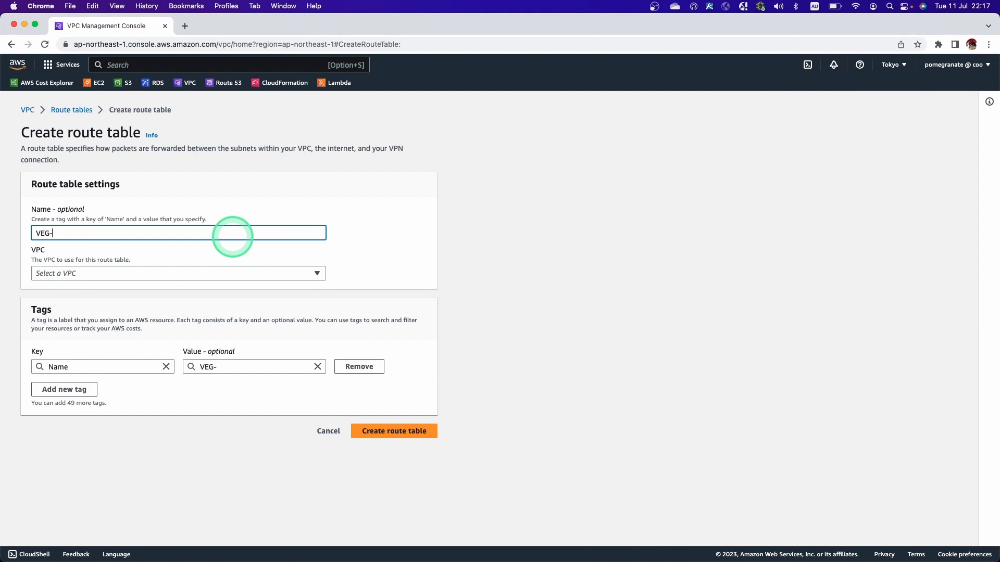
text(Private)
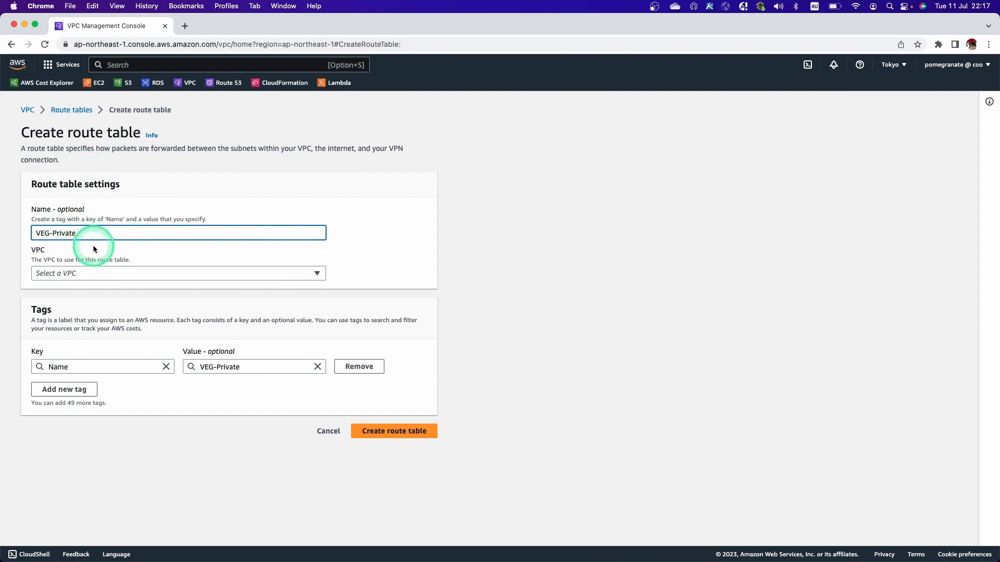
click(82, 274)
click(84, 297)
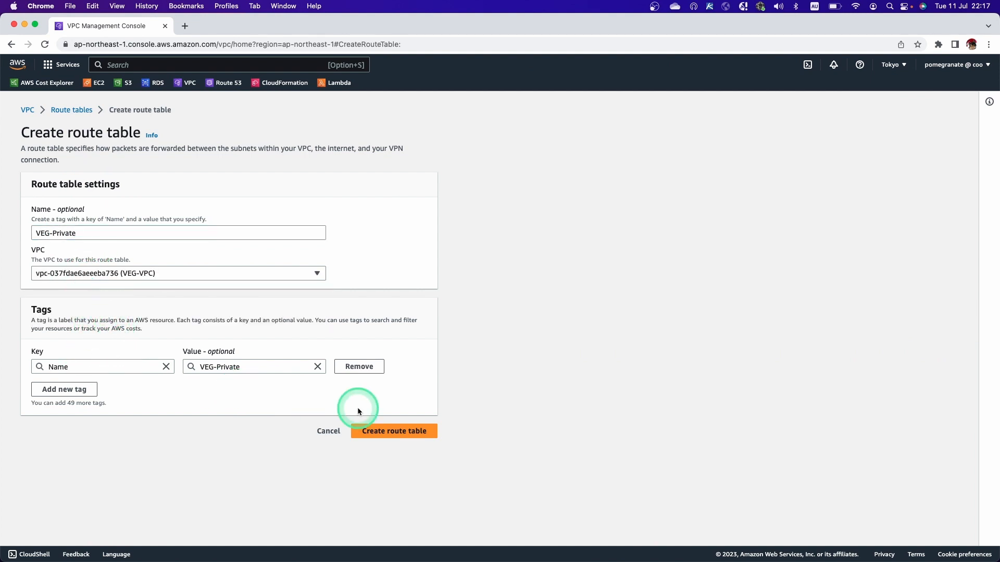
click(383, 431)
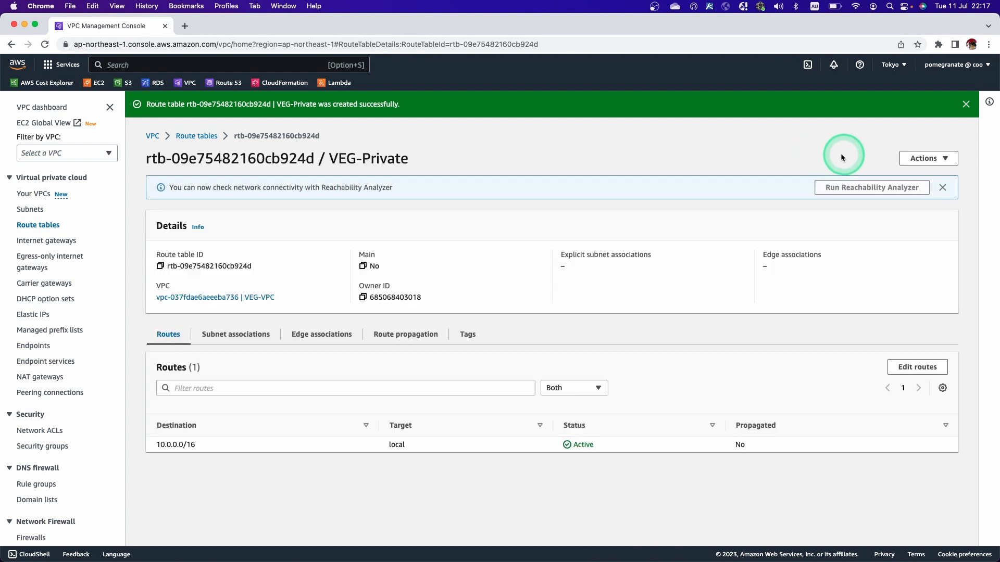
click(964, 104)
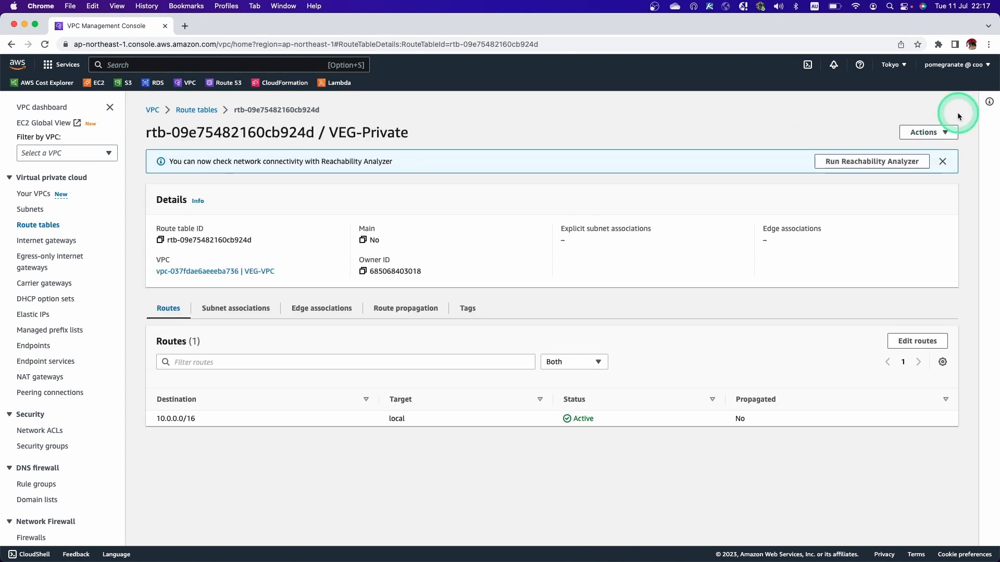
click(205, 110)
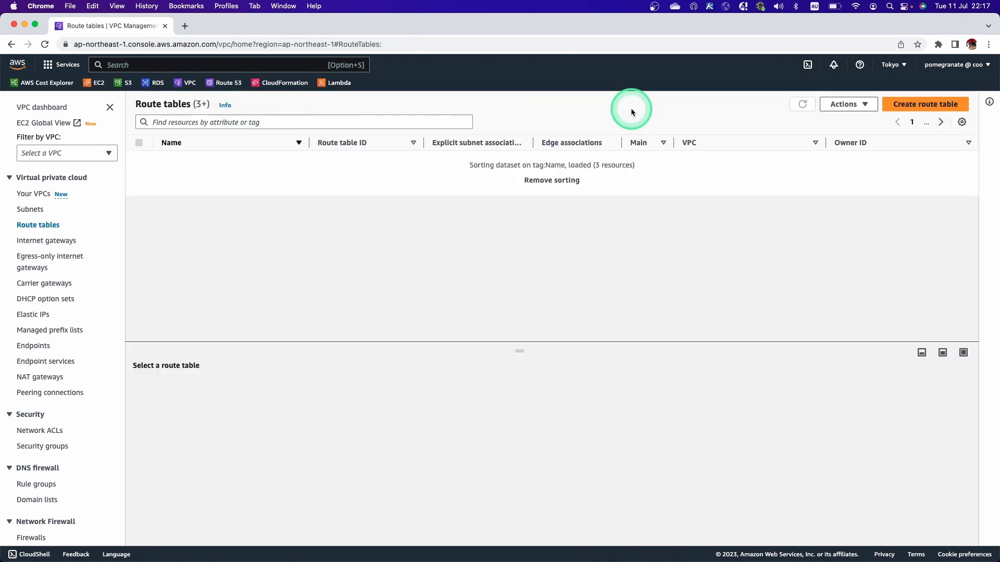
Create a route table named VEG-RT-Database in VEG-VPC and return to the route table list.
click(937, 107)
click(165, 238)
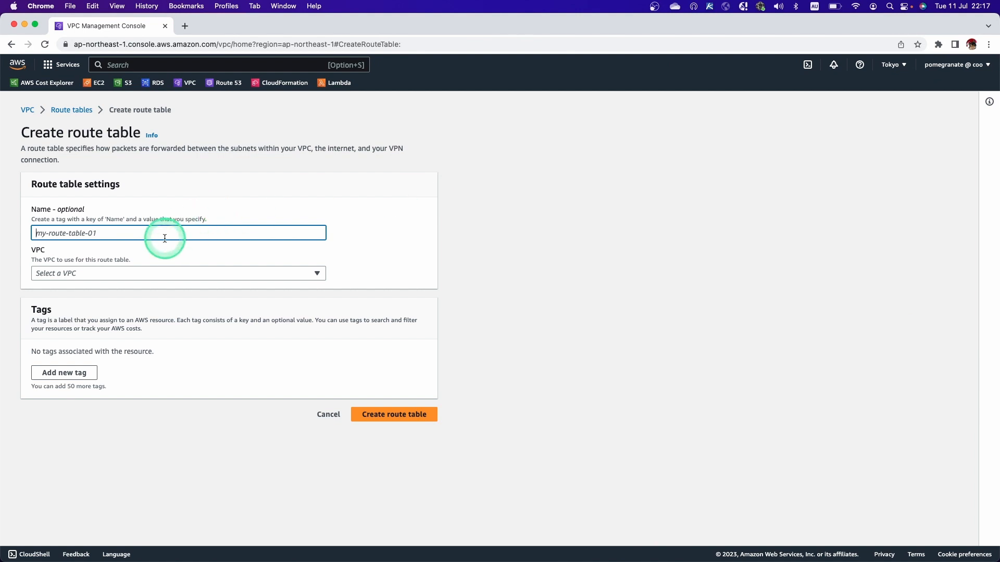
text(B)
key(BackSpace)
key(BackSpace)
text(B)
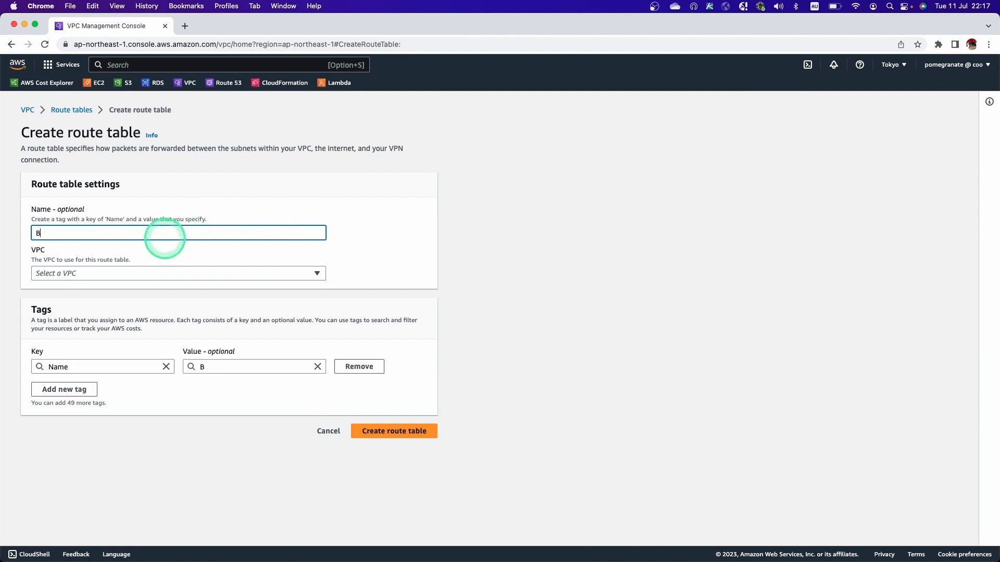
key(BackSpace)
text(VEG-RT-Database)
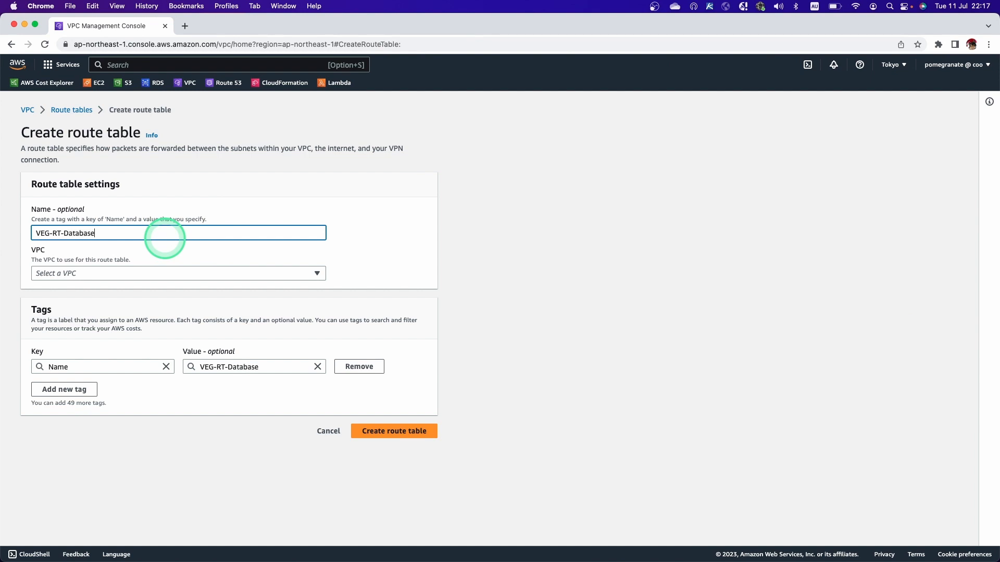
click(165, 273)
click(160, 304)
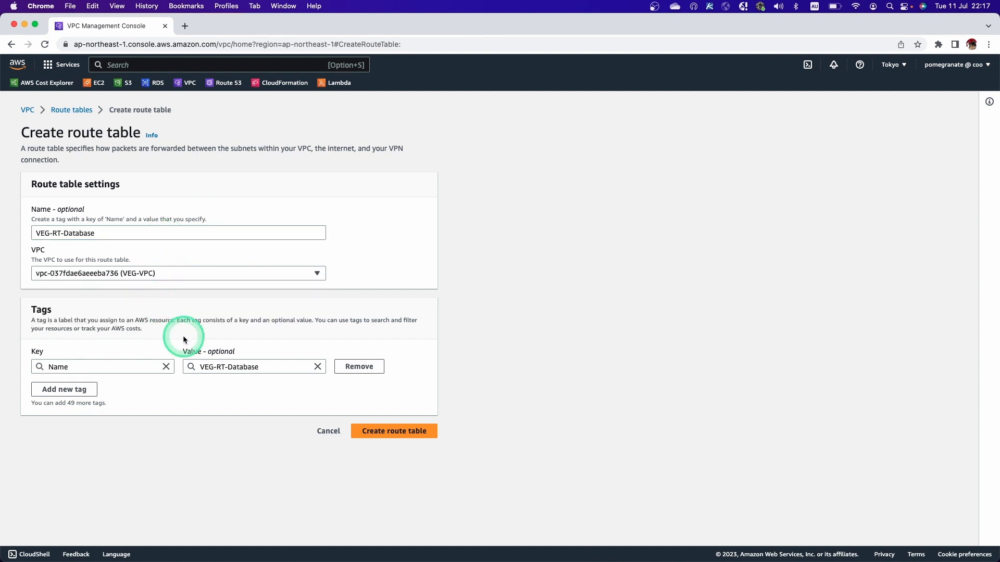
click(386, 430)
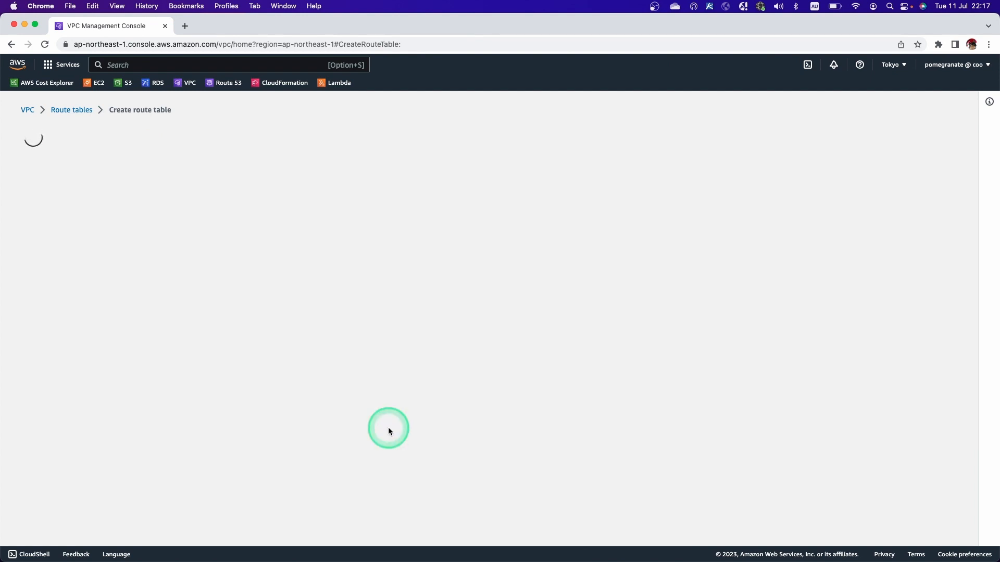
click(207, 140)
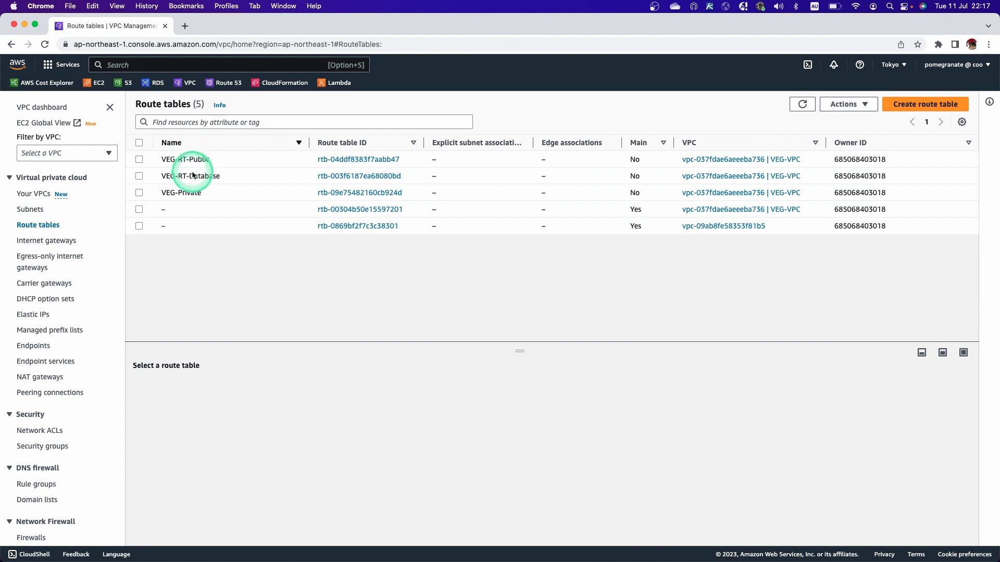
Delete the VEG-Private route table, entering "delete" as confirmation.
click(162, 195)
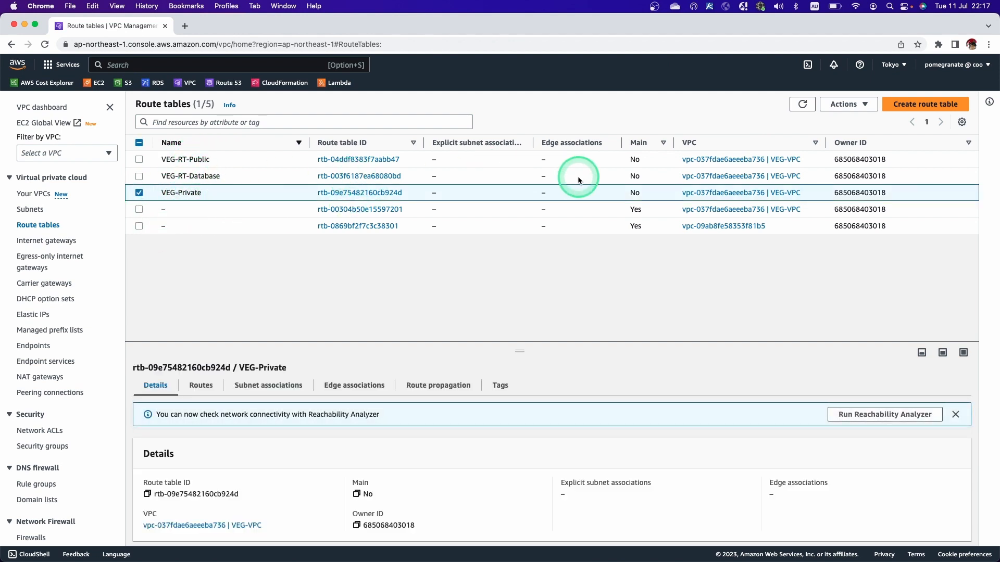
click(848, 105)
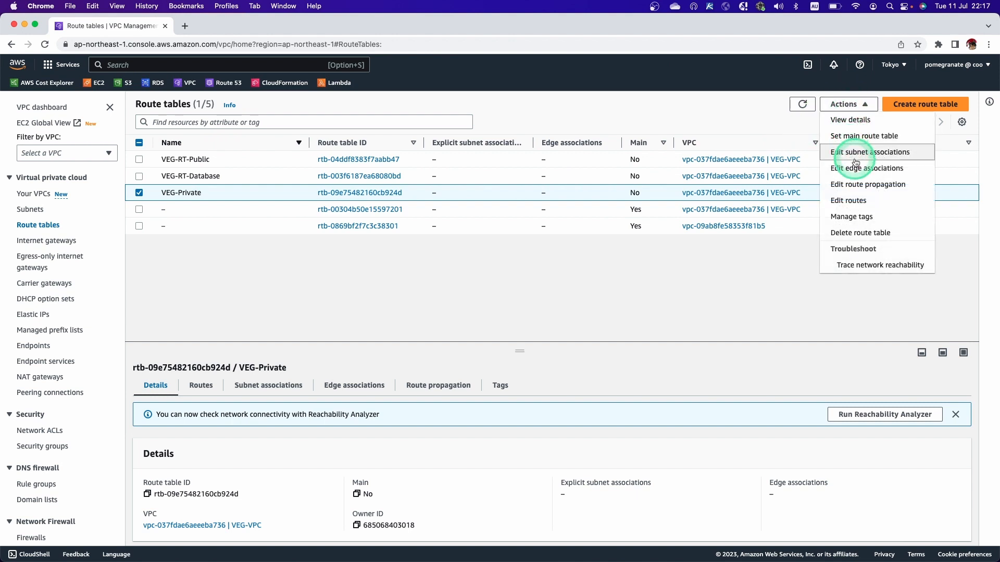
click(858, 233)
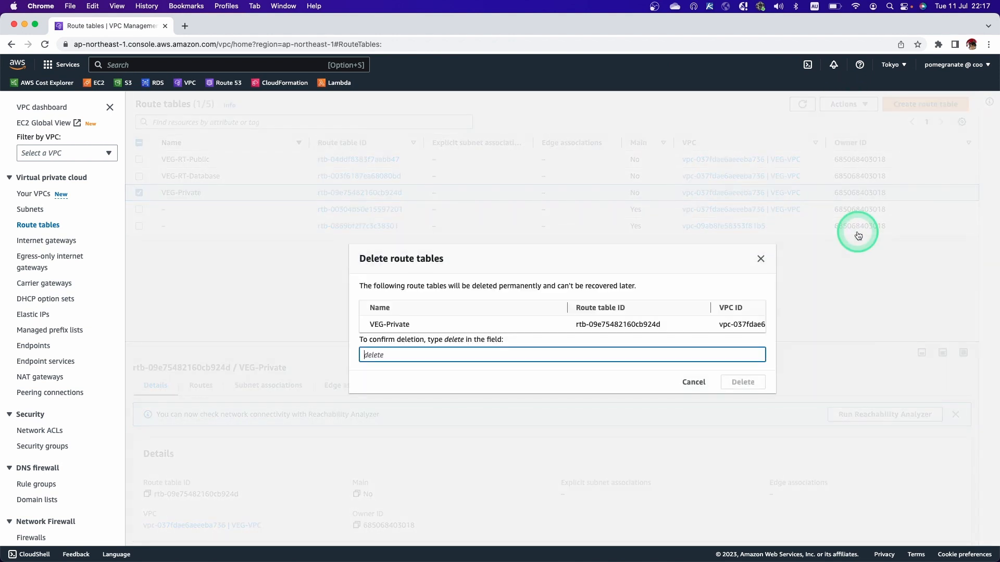
text(d)
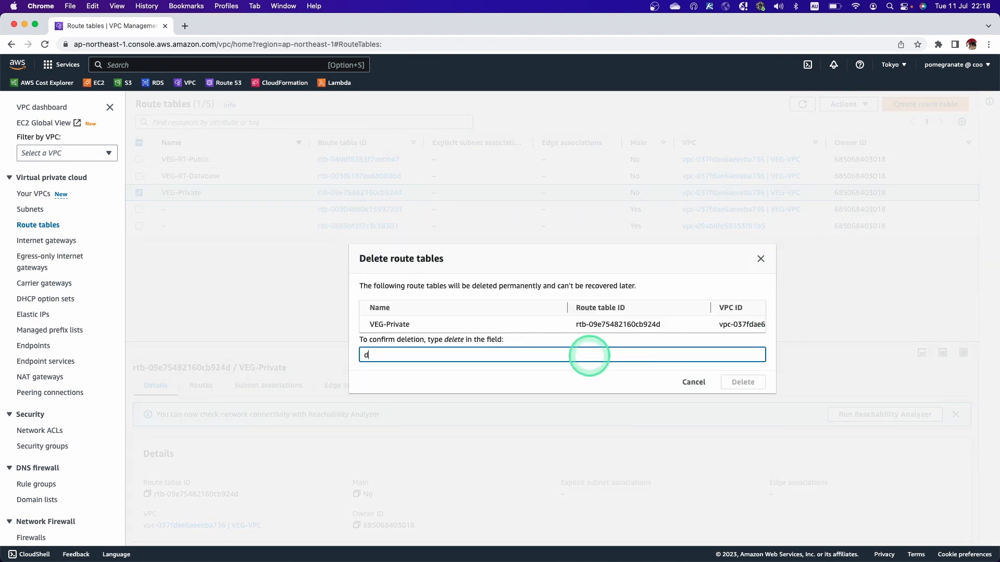
text(elete)
click(745, 384)
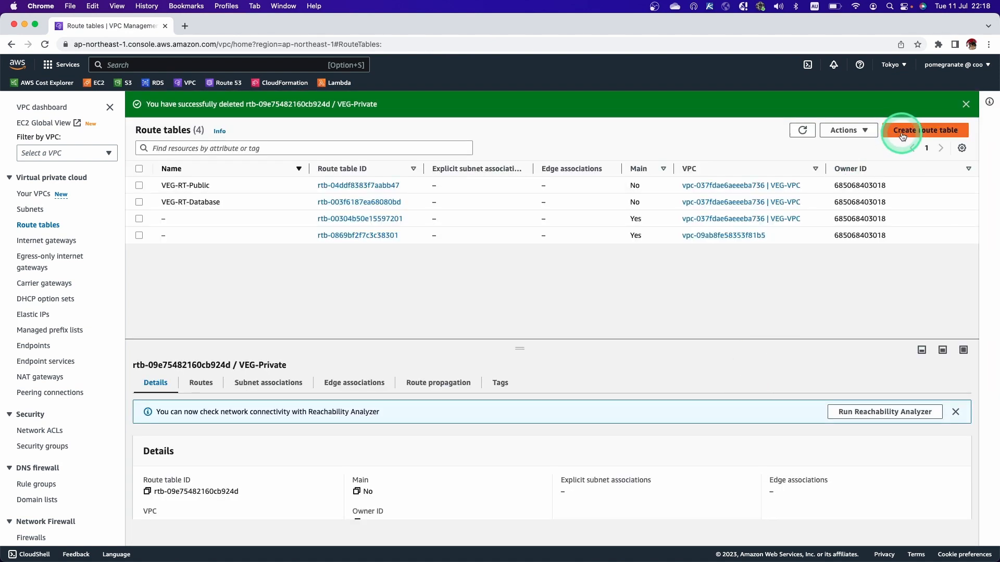
Create a route table named VEG-RT-Private in VEG-VPC.
click(902, 134)
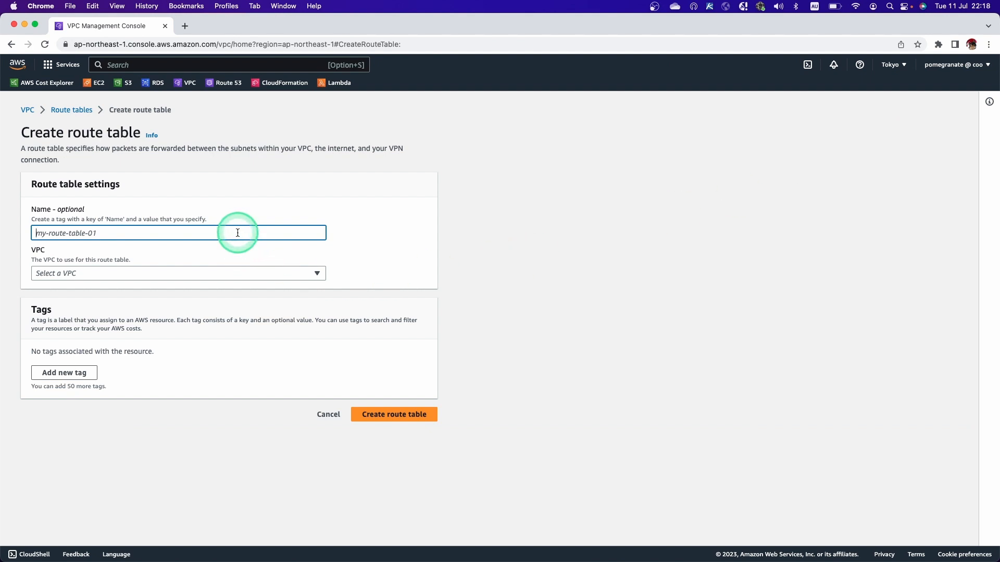
text(VEG-RT-Pri)
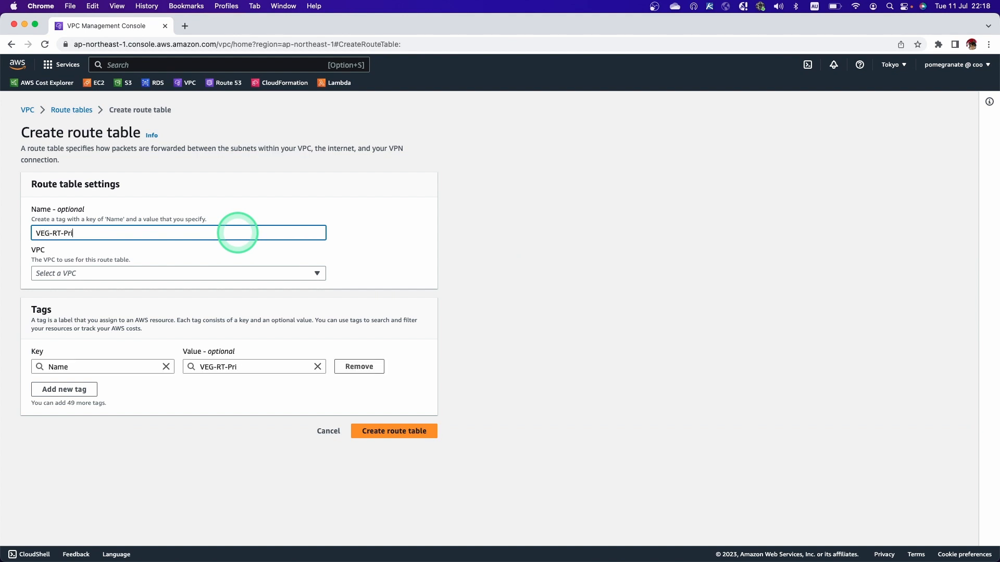
text(vate)
click(236, 273)
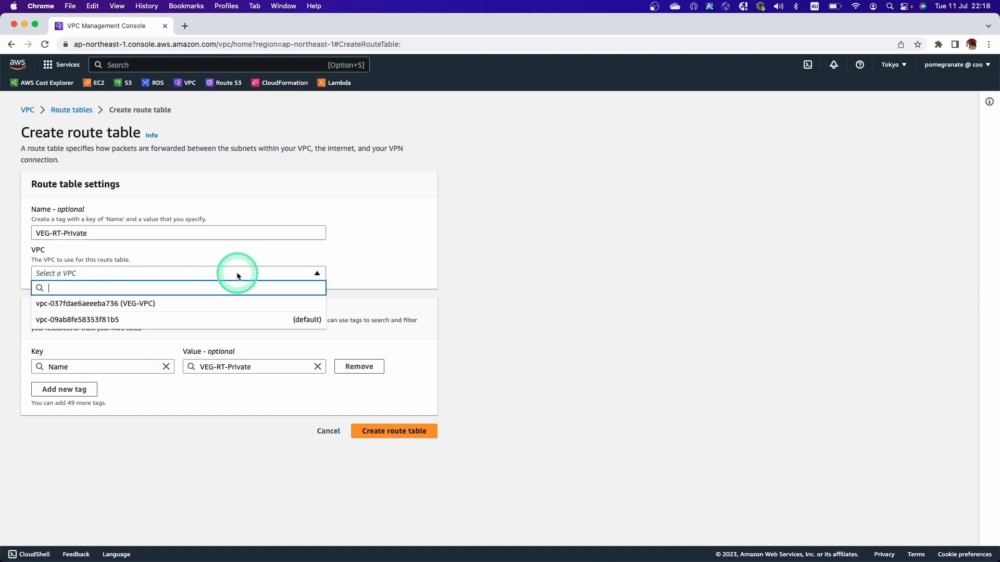
click(229, 302)
click(370, 427)
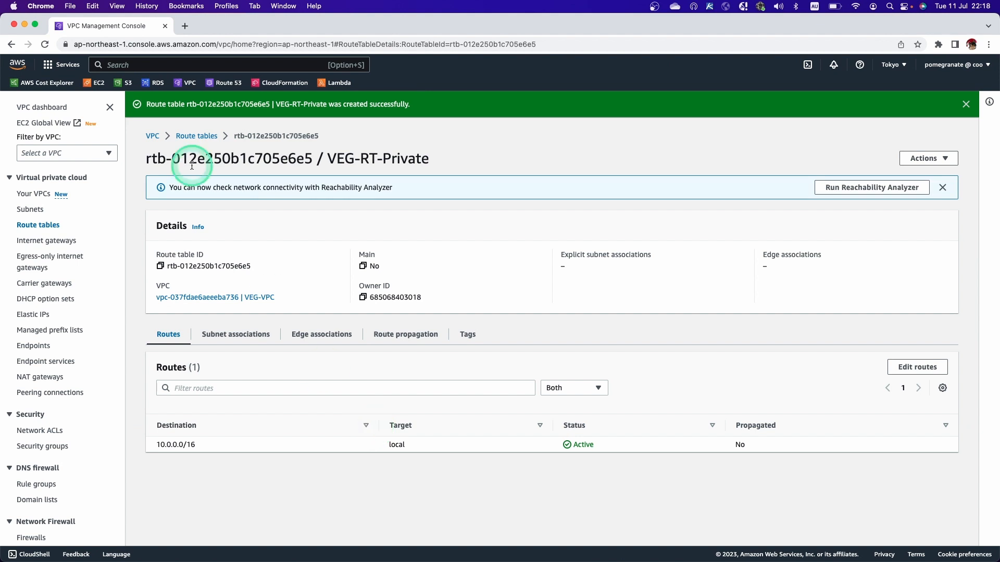
Return to the route table list and check the subnet layout in the yEd diagram.
click(197, 137)
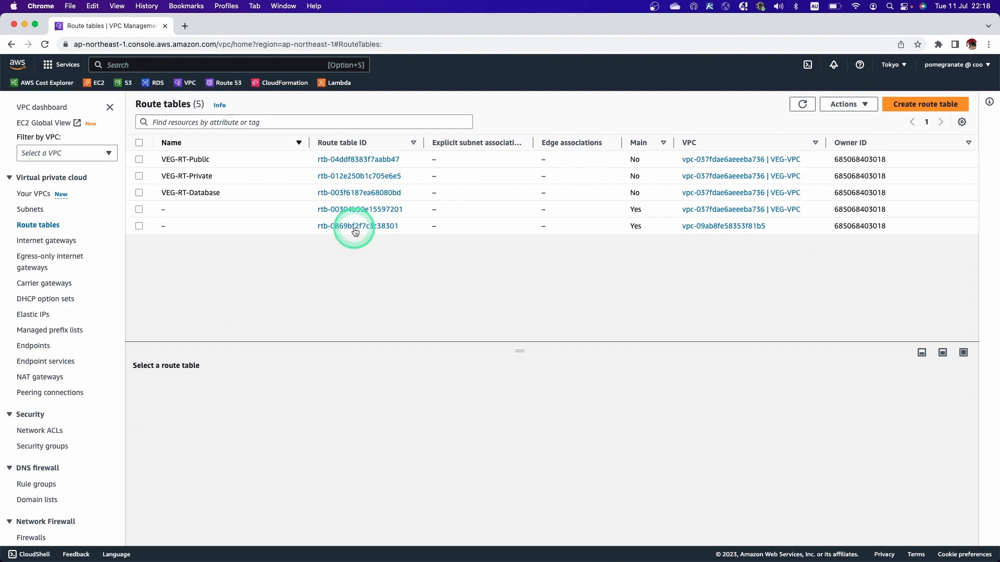
key(ctrl+Right)
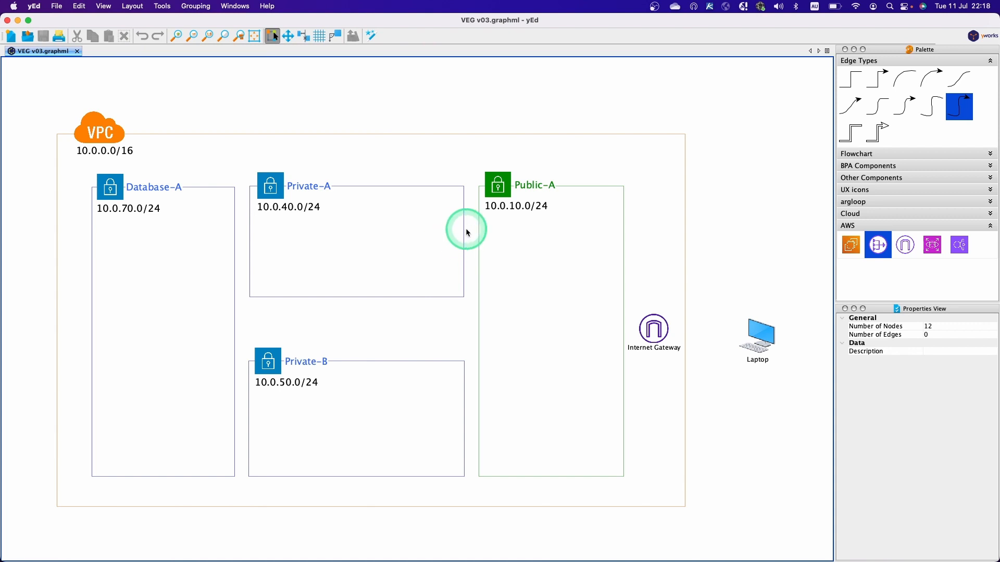
key(ctrl+Left)
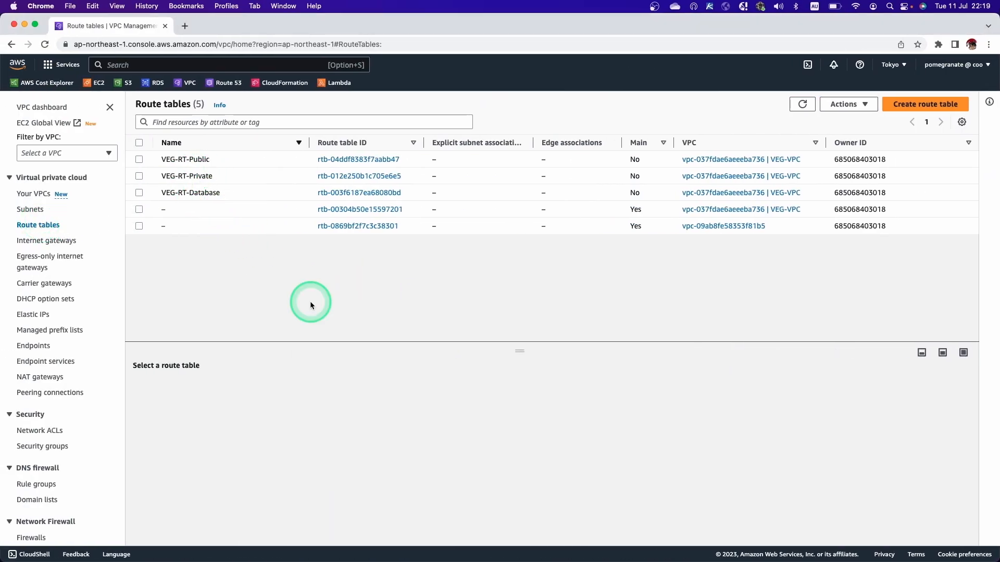
Associate the VEG-Public-A subnet with the VEG-RT-Public route table and save the association.
click(349, 159)
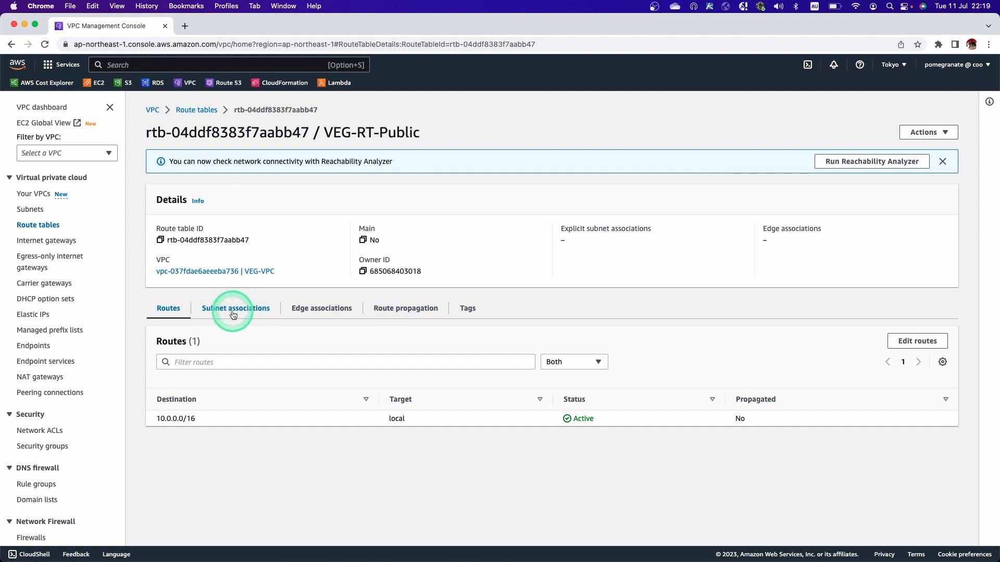
click(241, 313)
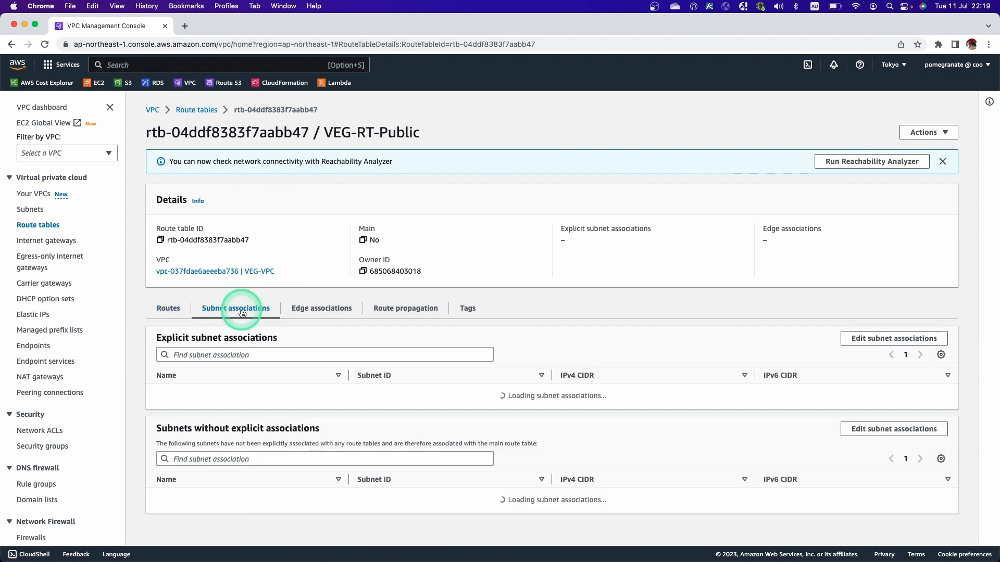
click(903, 341)
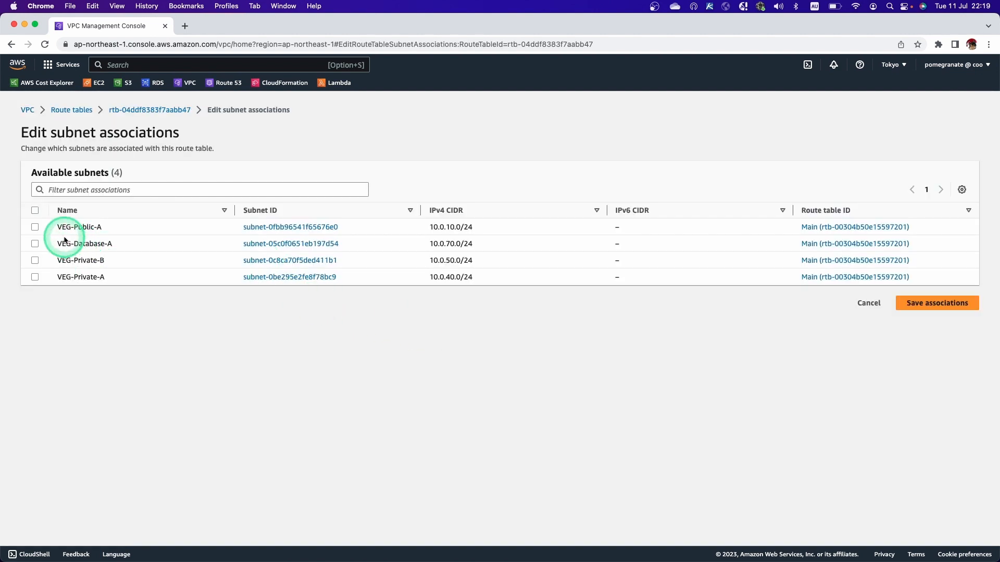
click(36, 227)
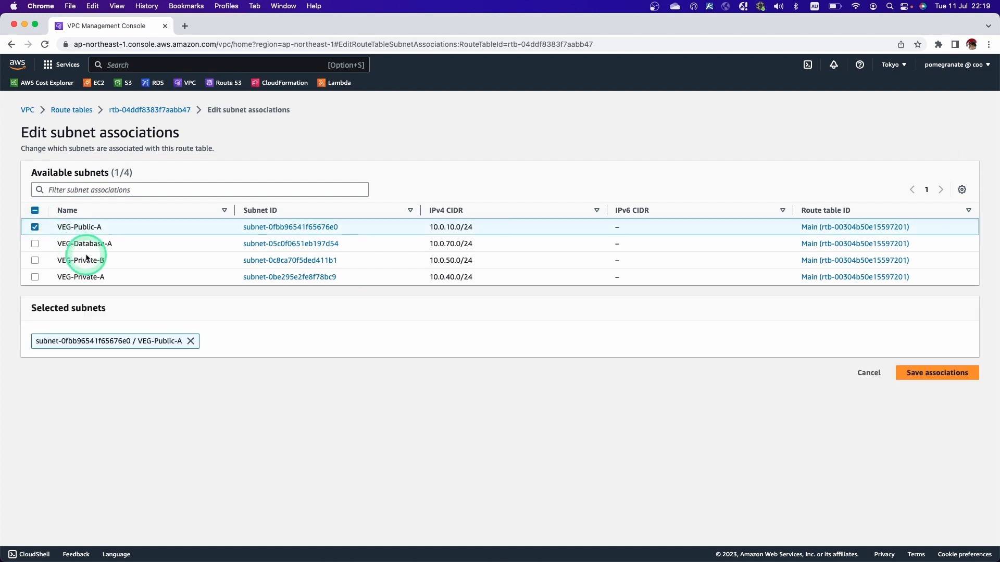
click(935, 374)
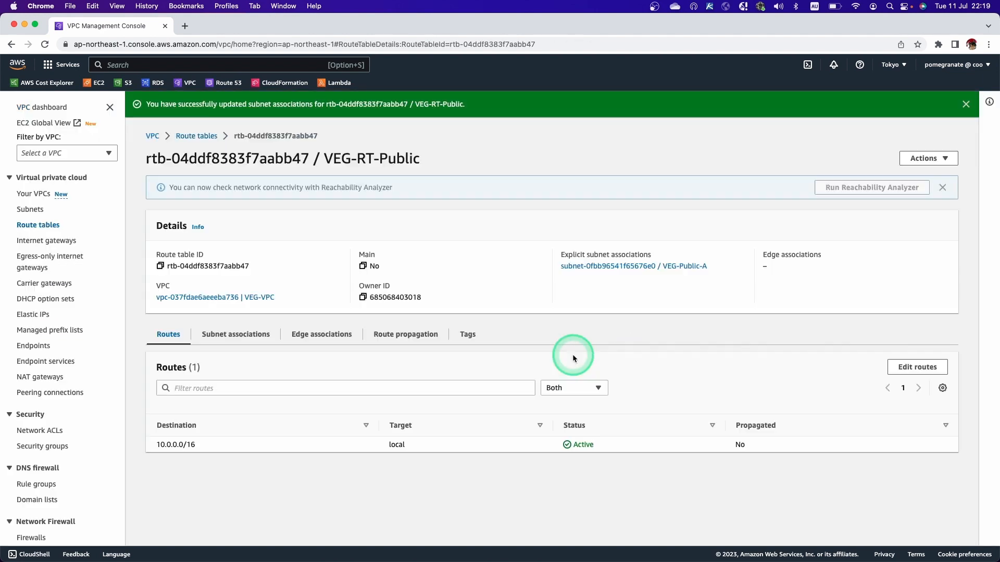
Review the explicit subnet associations of VEG-RT-Public and return to the route table list.
click(250, 336)
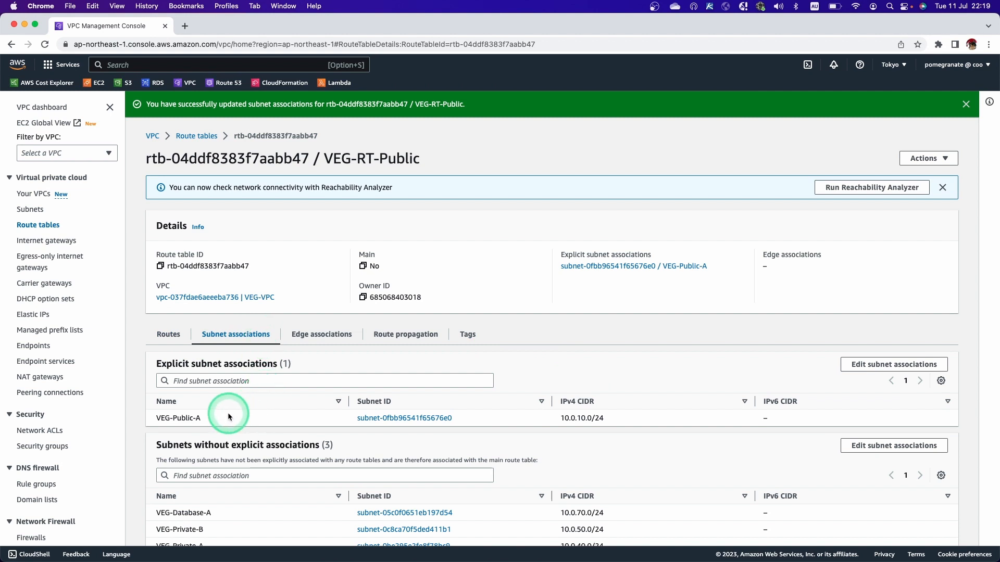
drag(324, 158, 419, 155)
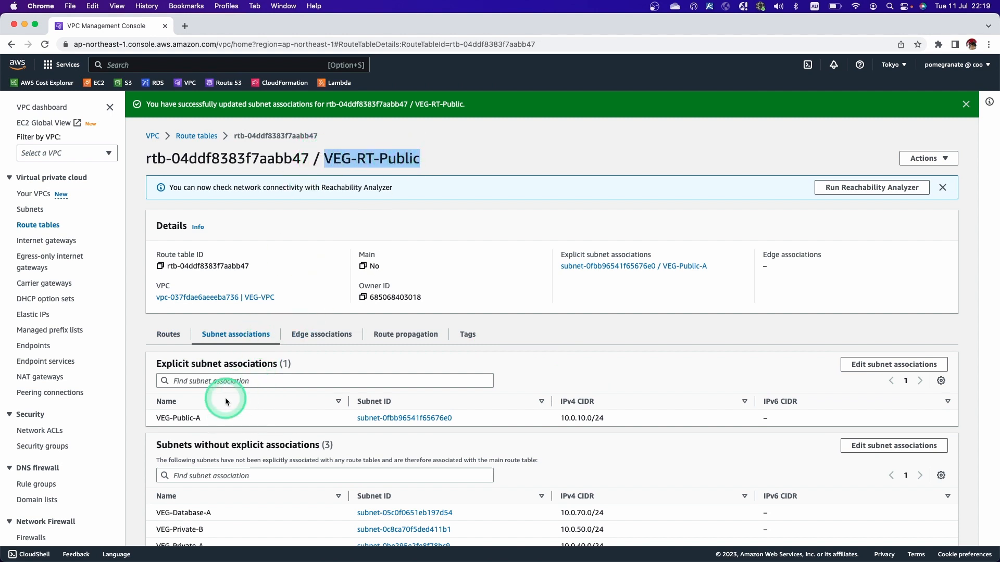
drag(206, 420, 176, 420)
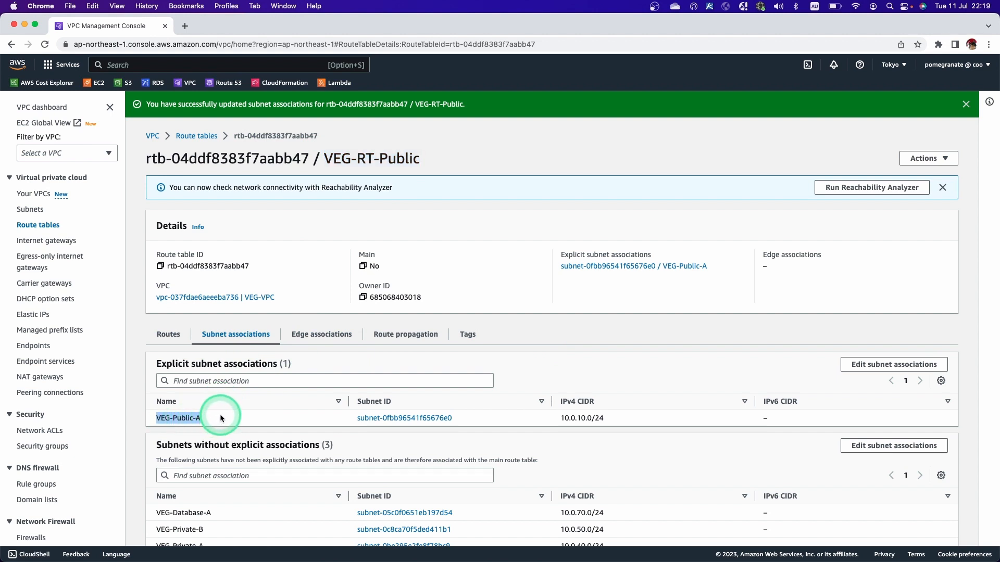
click(193, 143)
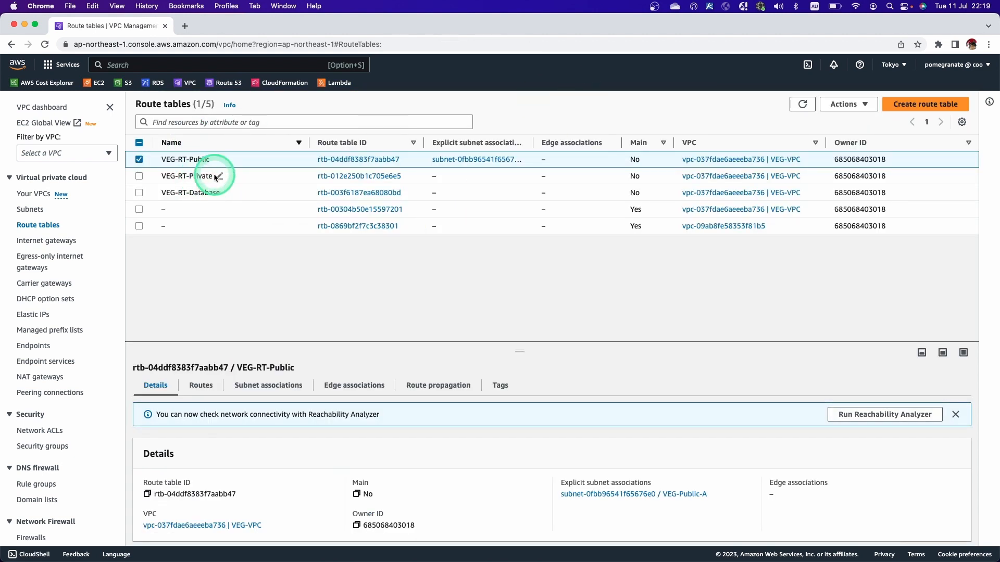
Associate the VEG-Private-A and VEG-Private-B subnets with the VEG-RT-Private route table and save the associations.
click(330, 176)
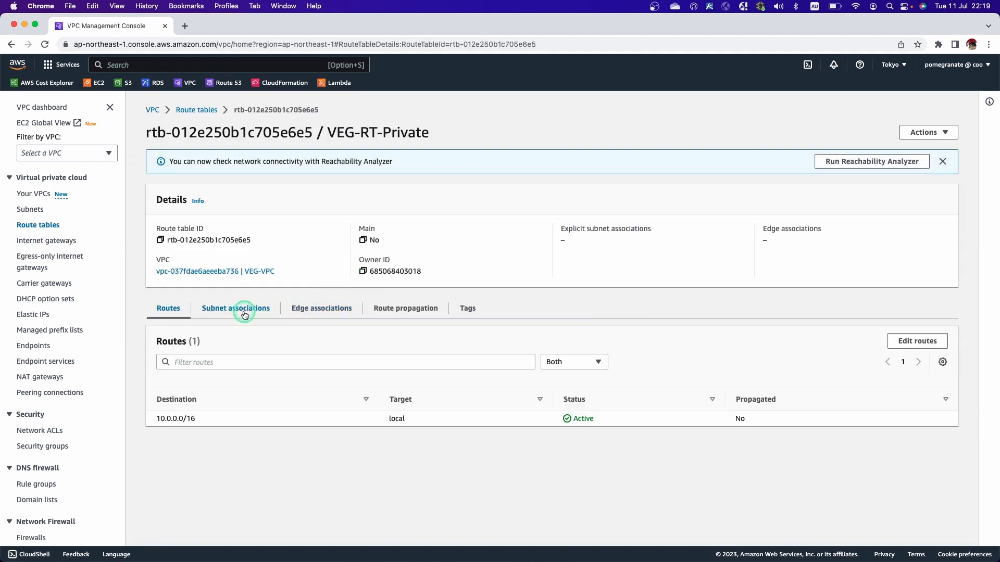
click(244, 311)
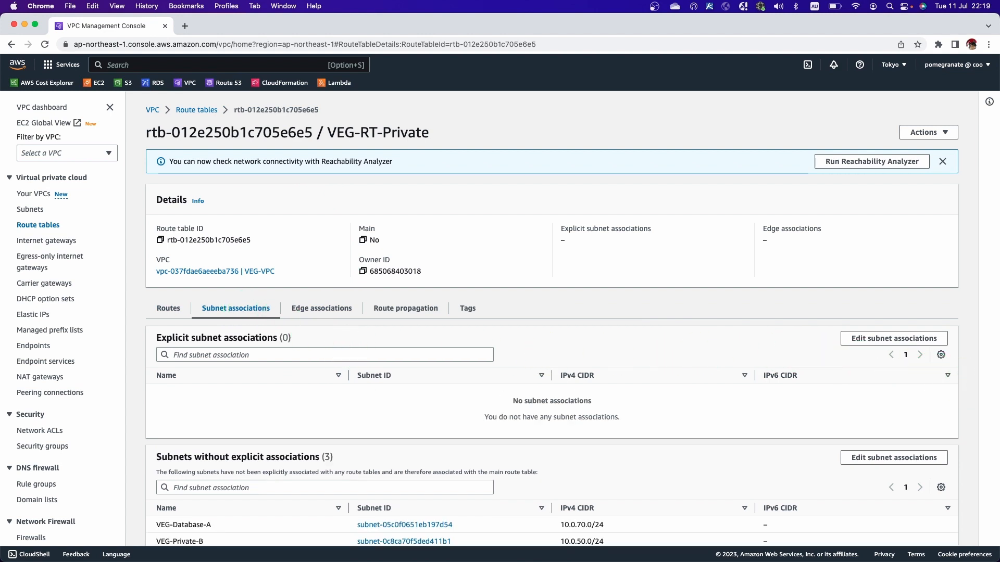
click(885, 339)
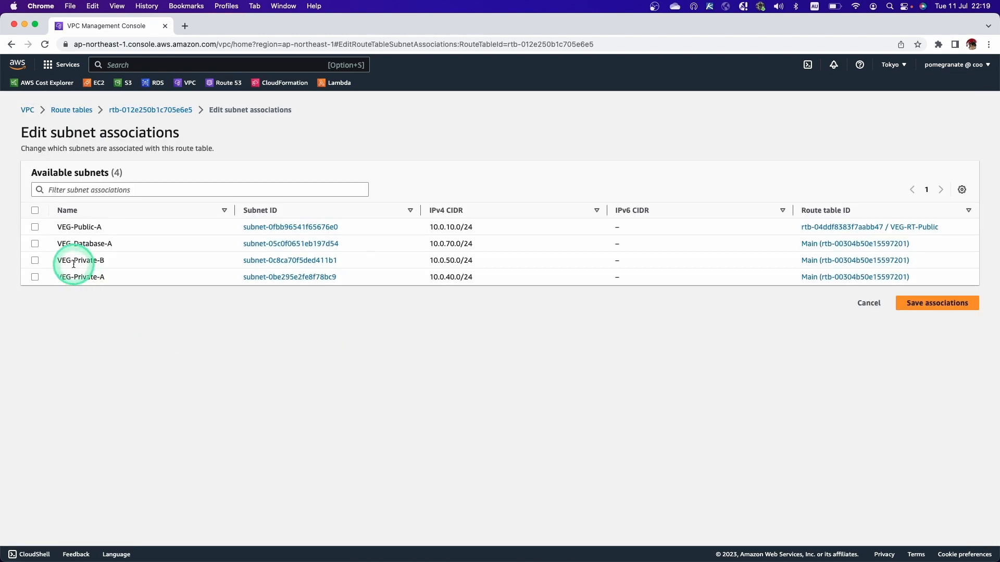
click(35, 277)
click(34, 261)
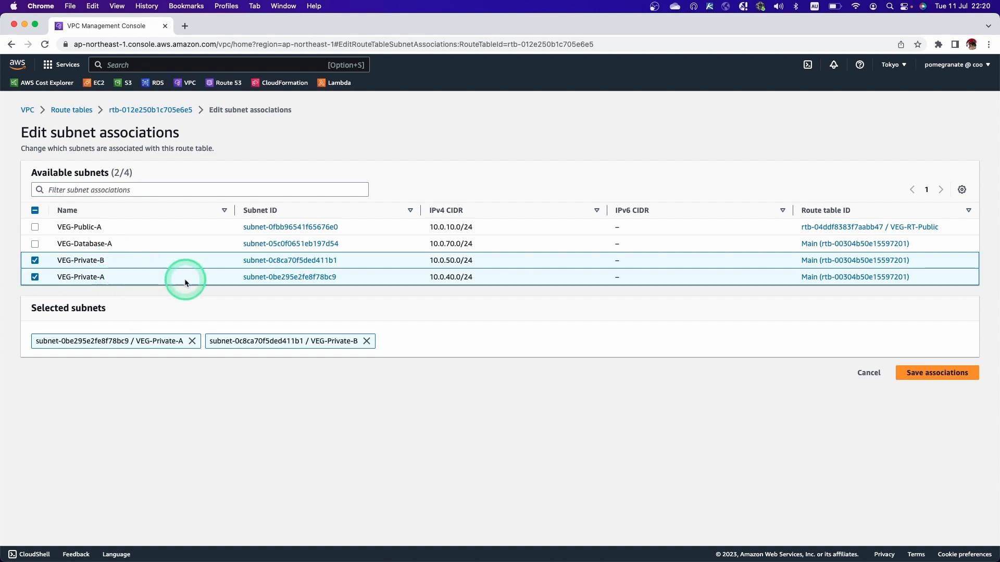
click(922, 374)
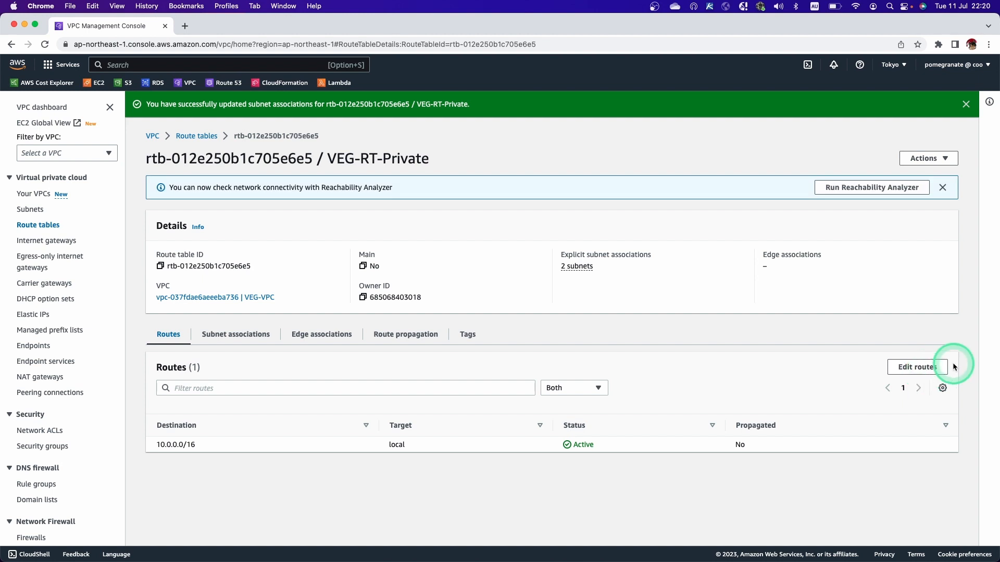
Review the explicit subnet associations of VEG-RT-Private and return to the route table list.
click(246, 339)
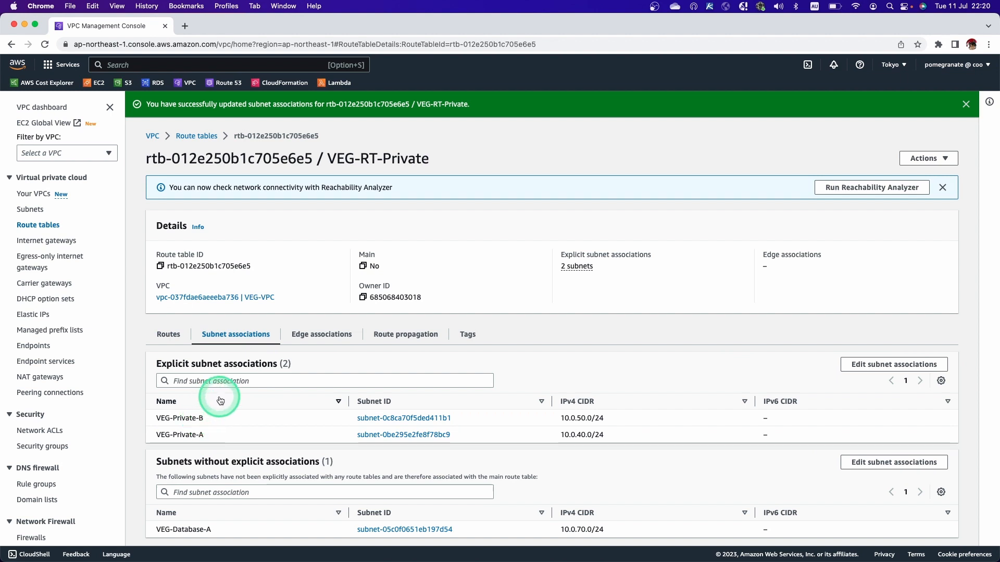
drag(327, 160, 437, 159)
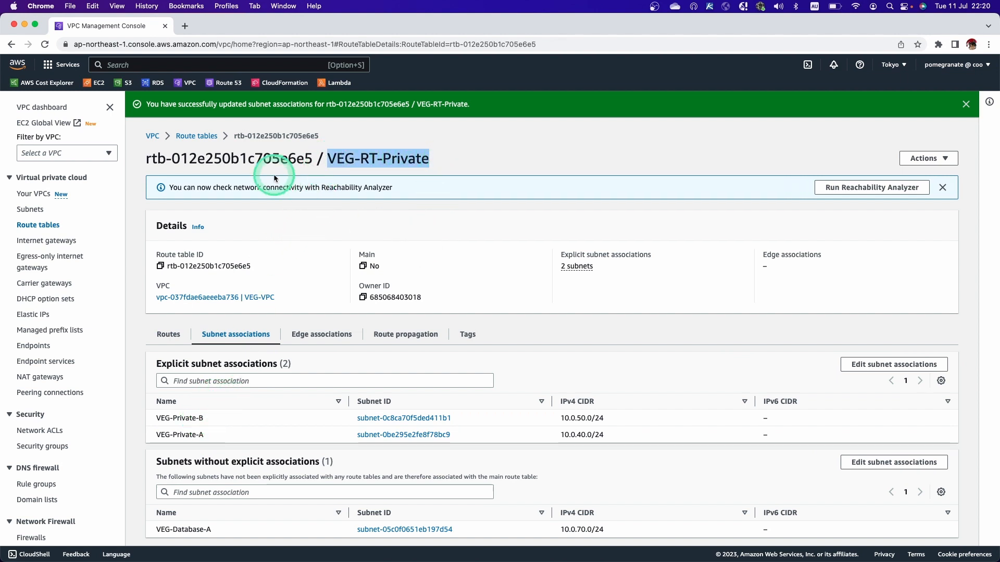
click(196, 136)
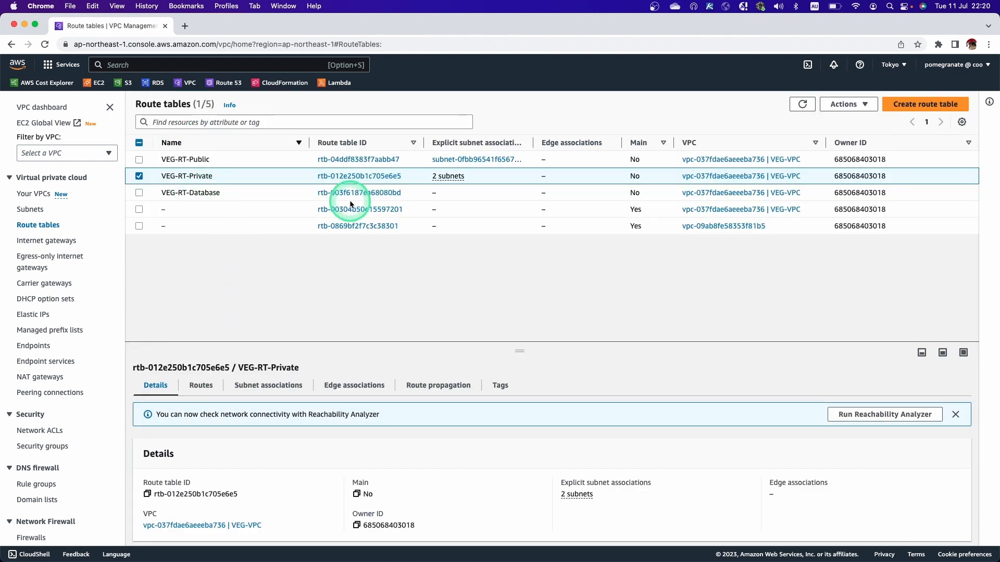
Associate the VEG-Database-A subnet with the VEG-RT-Database route table and save the association.
click(350, 200)
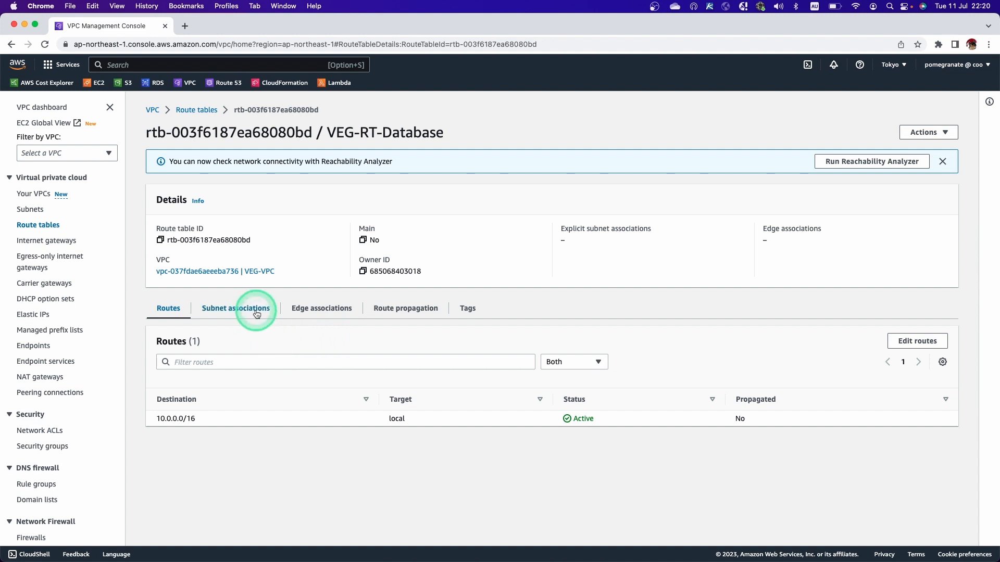
click(257, 311)
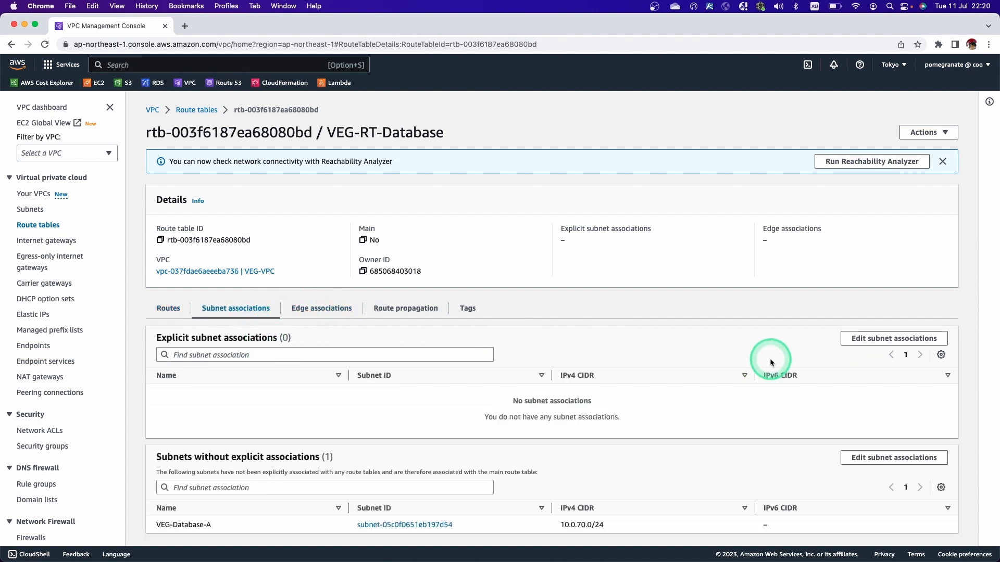
click(859, 338)
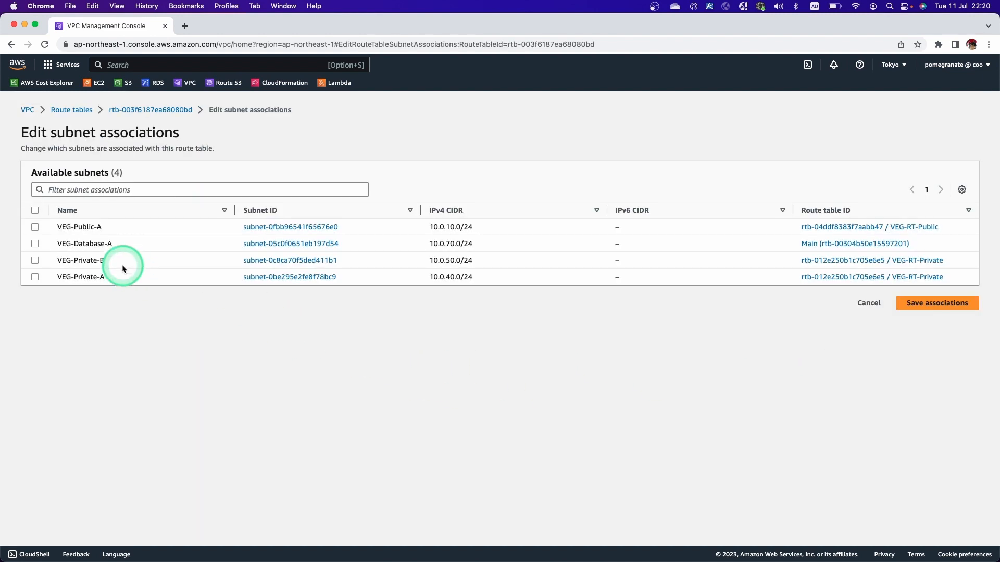
click(34, 243)
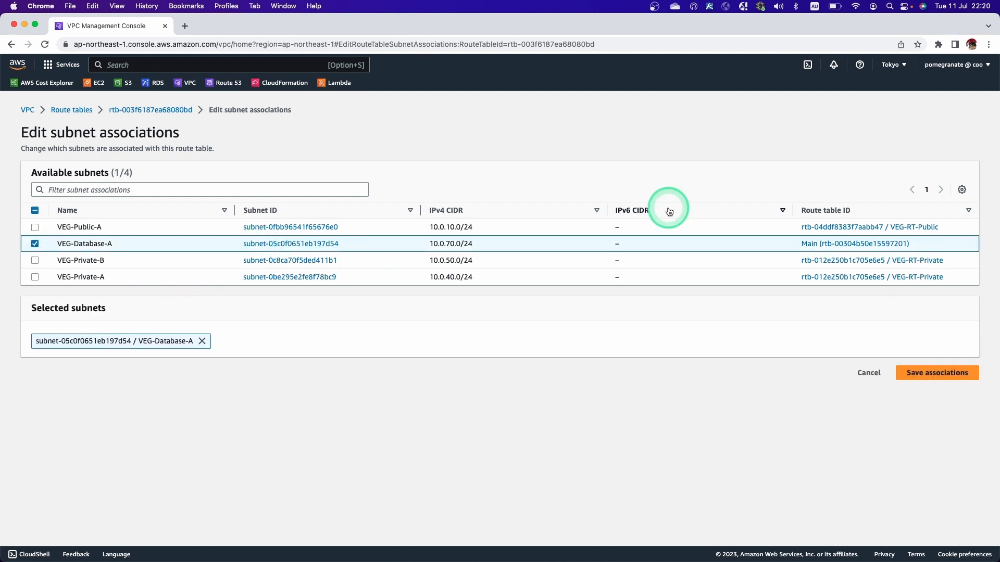
click(945, 370)
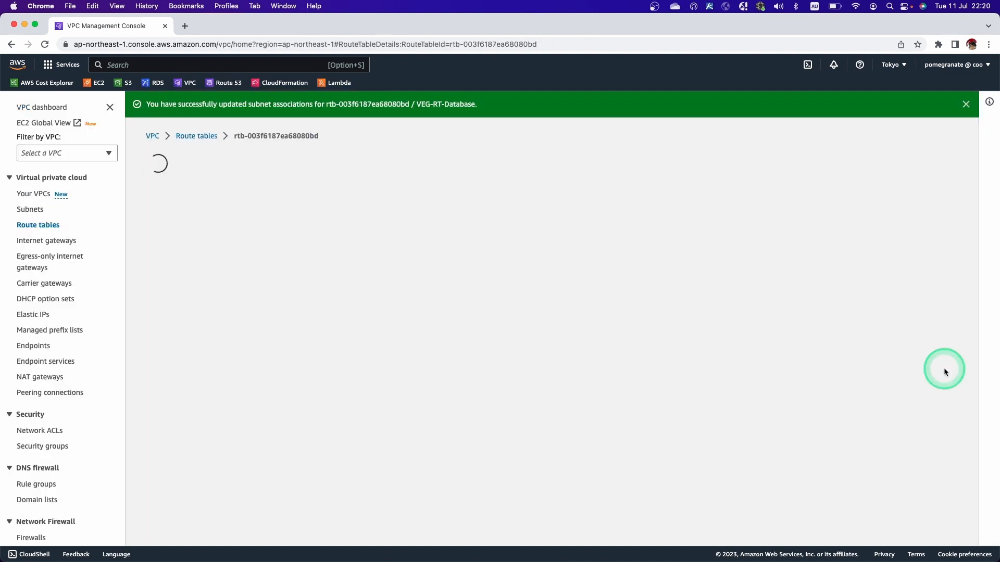
click(214, 334)
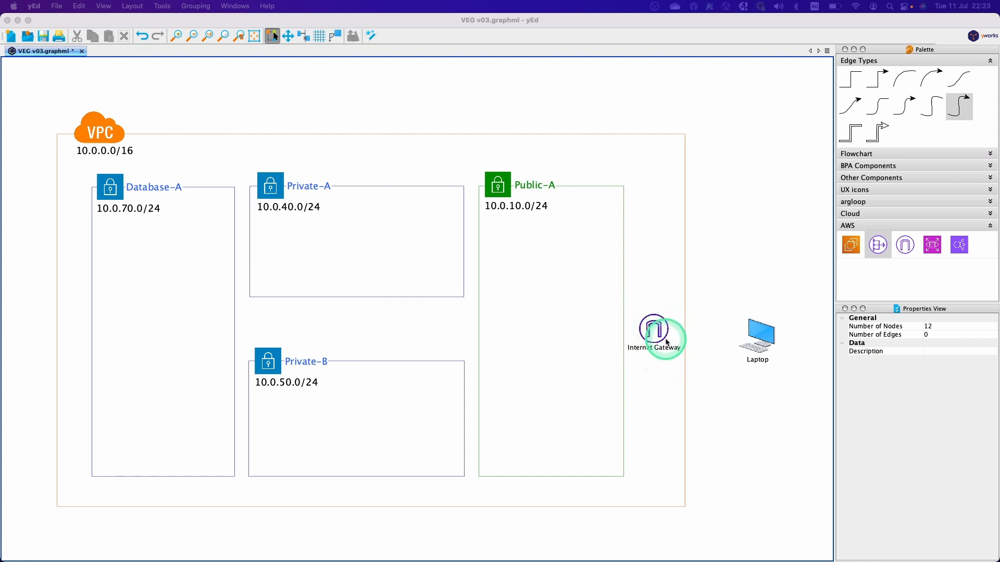
Back in the AWS console, look up the existing internet gateway's VPC ID and find that ID on the VPC list page.
key(ctrl+Left)
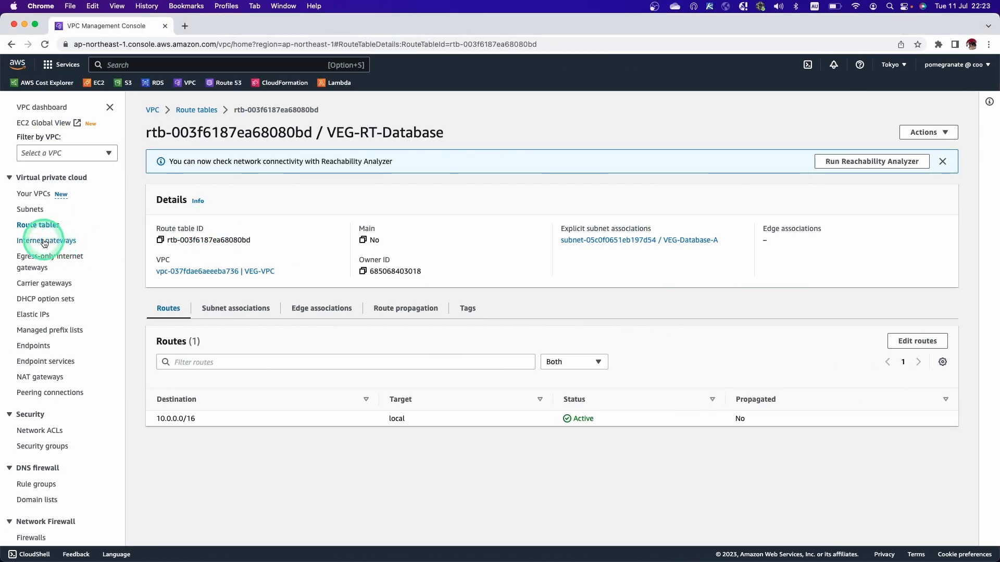
click(62, 242)
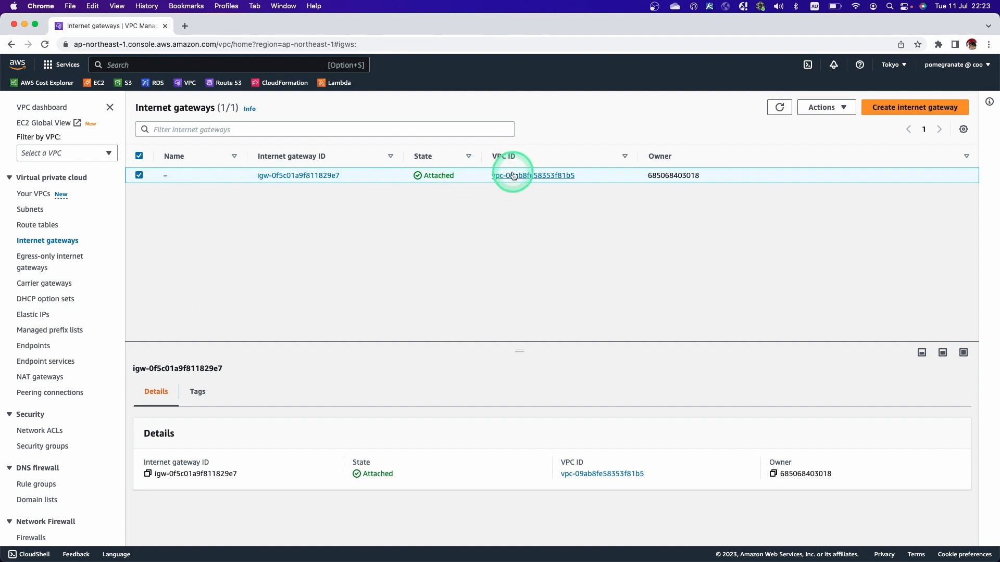
drag(576, 175, 509, 174)
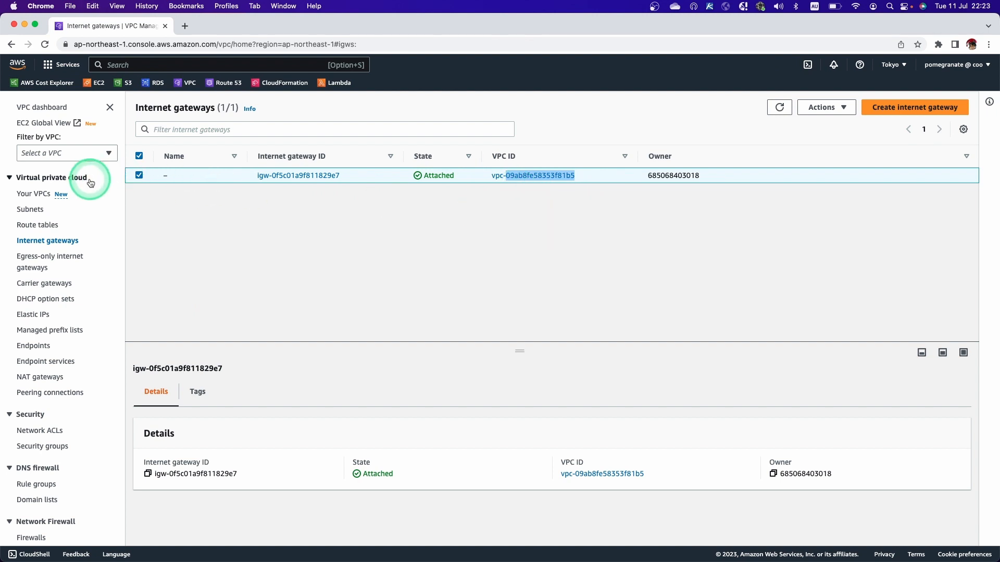
click(36, 195)
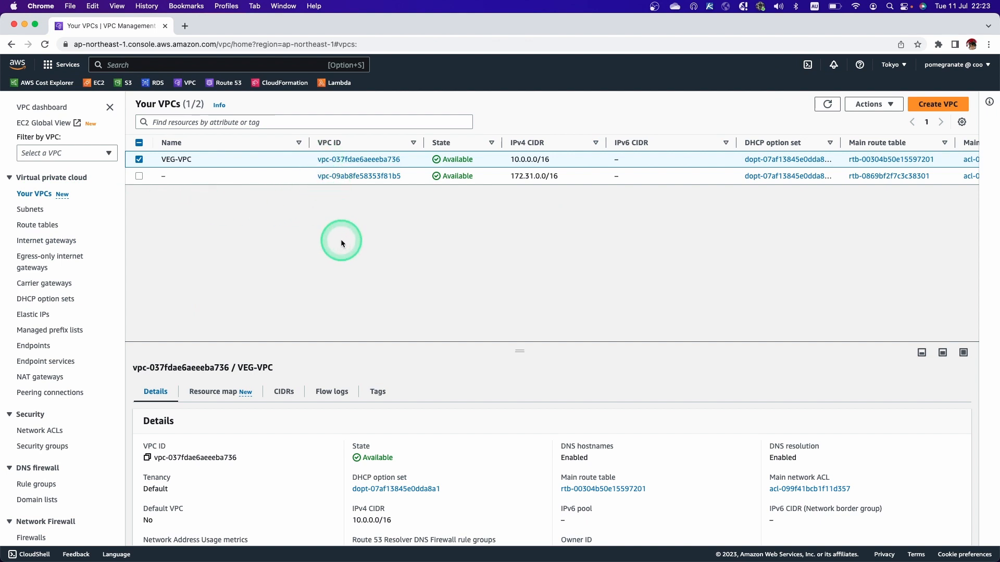
key(super+f)
text(09ab8fe58353f81b5)
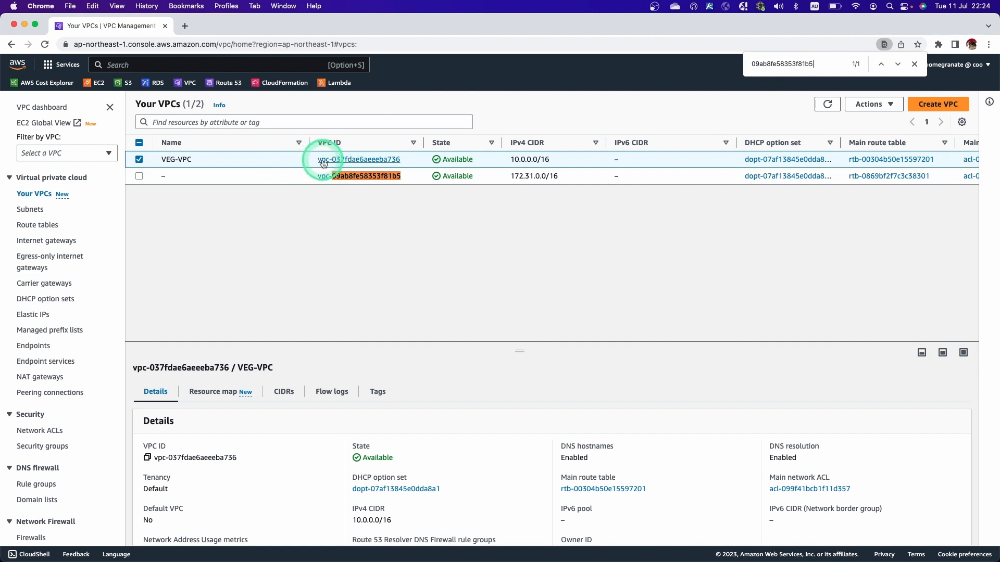
Detach the existing internet gateway from the unnamed VPC and confirm the detachment.
click(57, 246)
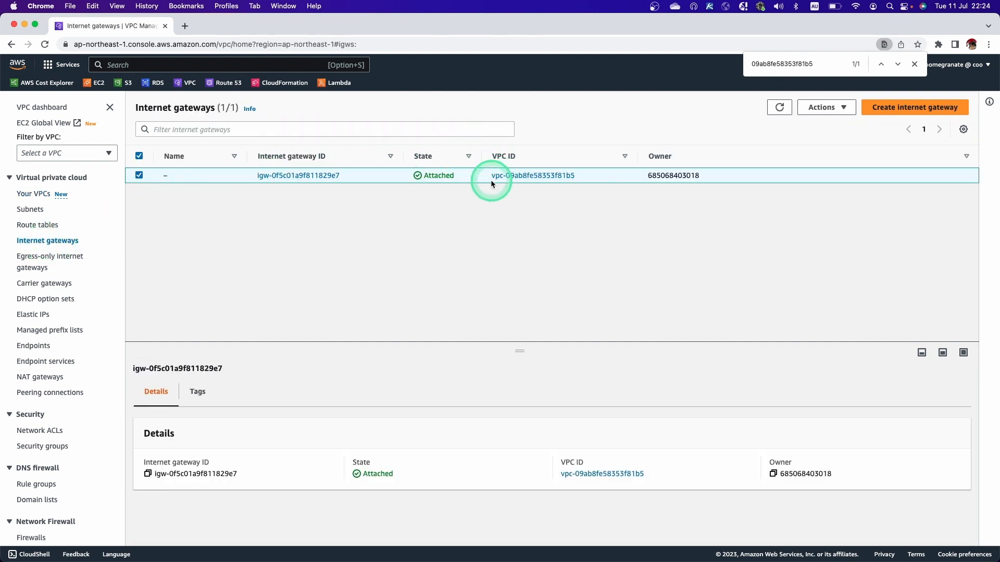
click(838, 108)
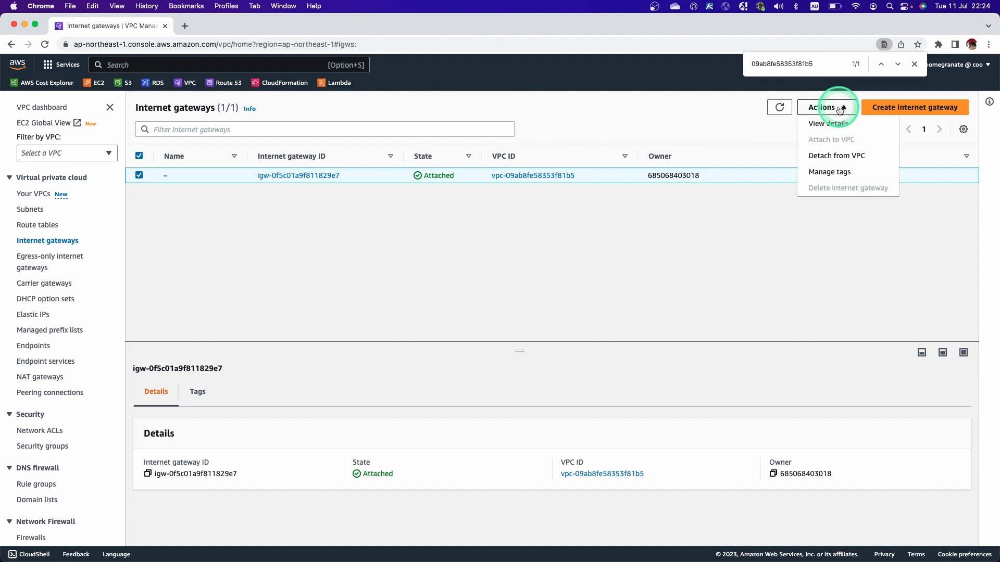
click(854, 161)
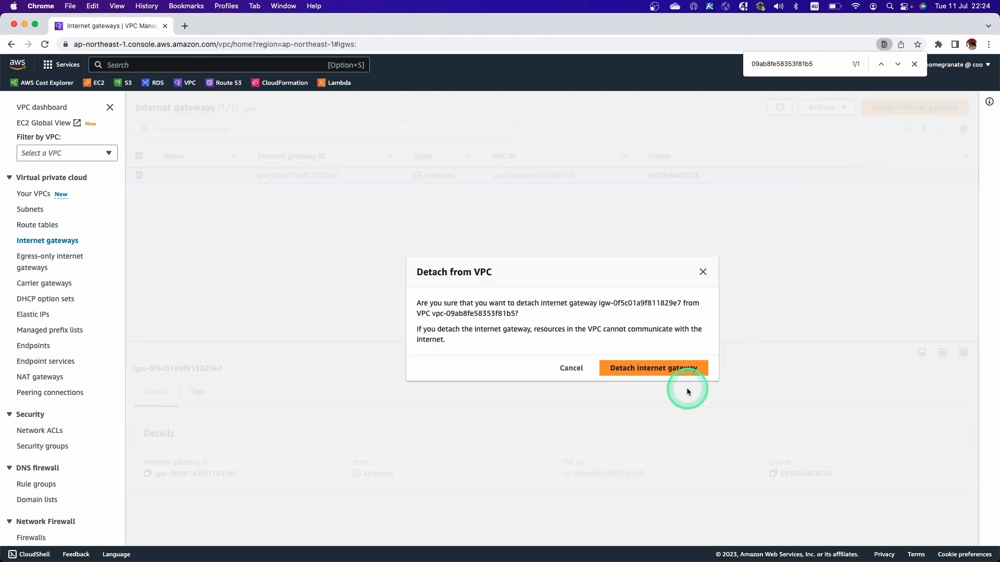
click(675, 368)
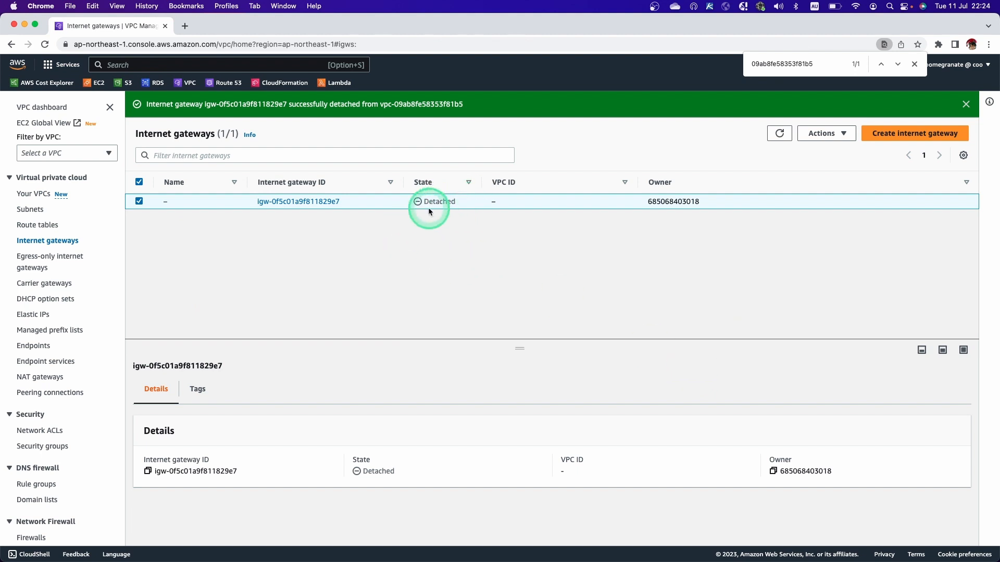
Attach the detached internet gateway to VEG-VPC.
click(824, 140)
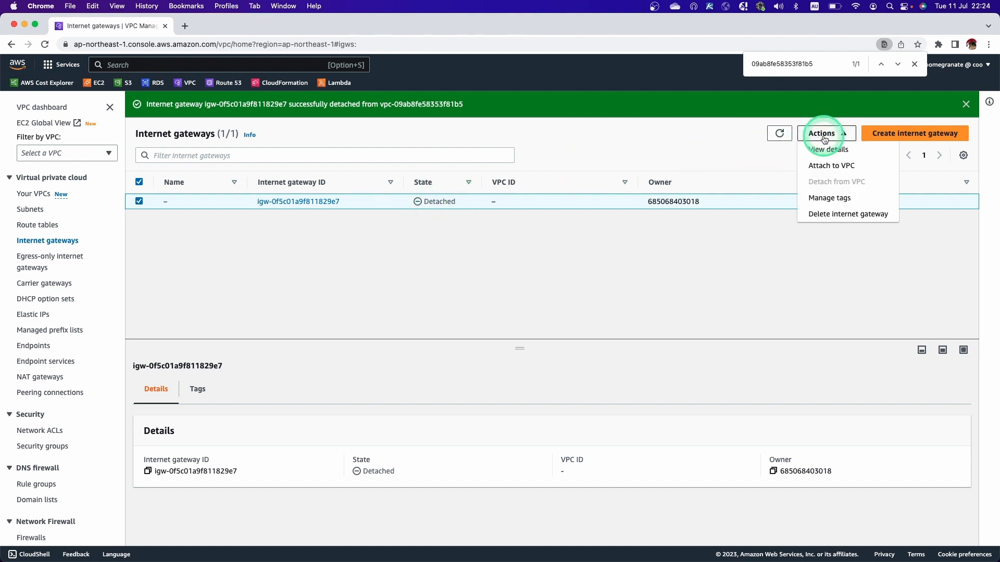
click(842, 168)
click(284, 236)
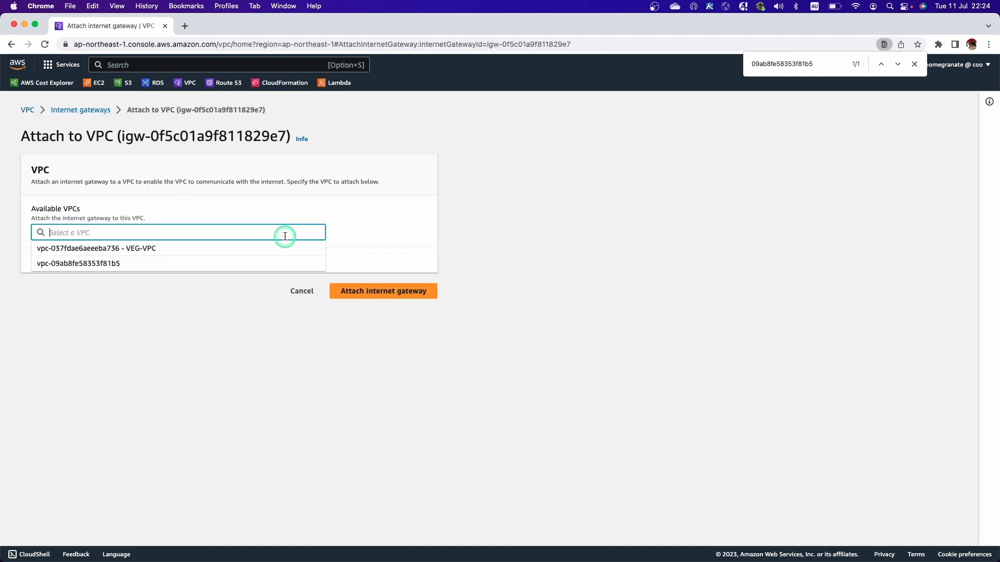
click(157, 248)
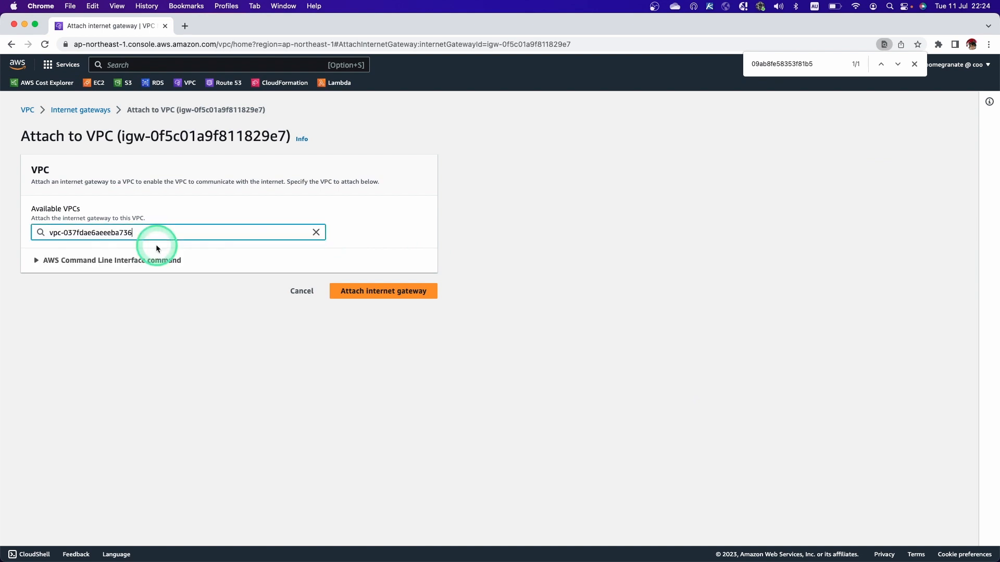
click(374, 291)
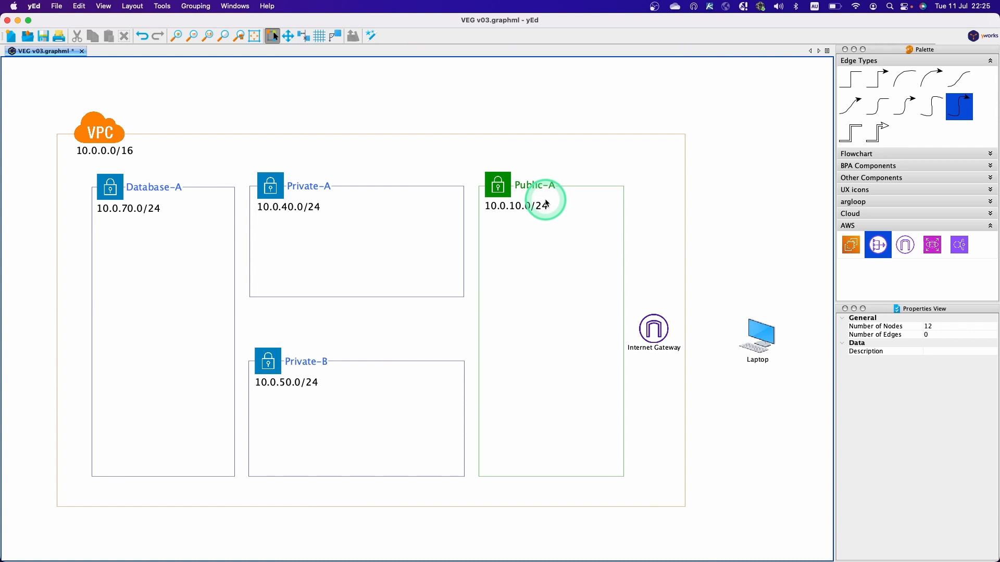
Switch from the yEd diagram to the AWS console and open the details of the VEG-RT-Public route table.
click(559, 313)
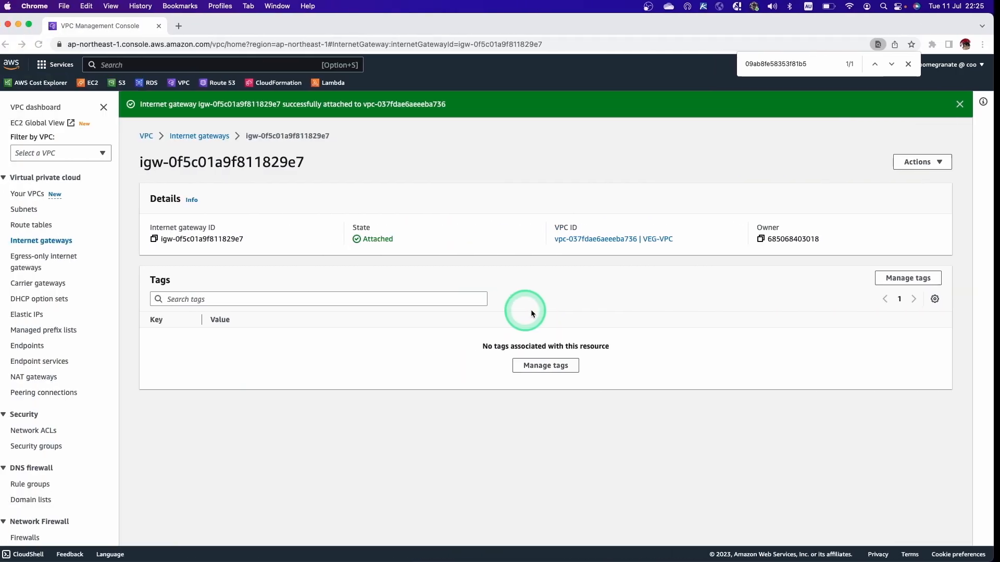
click(41, 227)
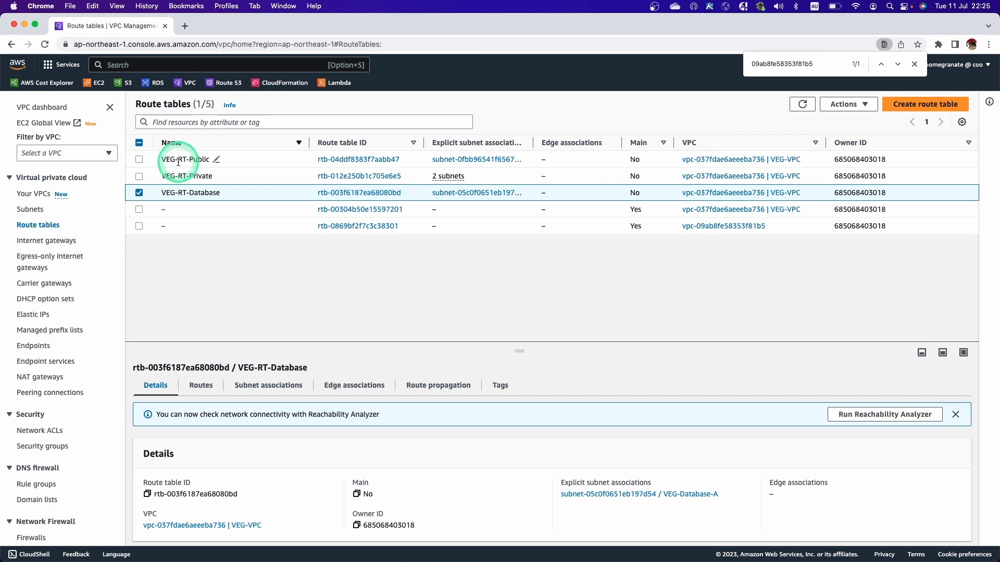
click(300, 161)
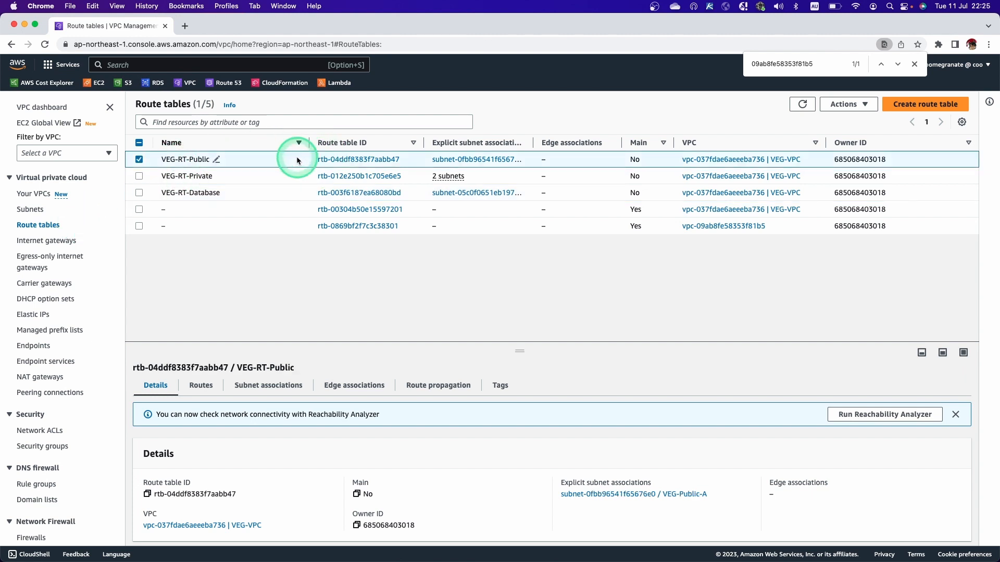
click(338, 159)
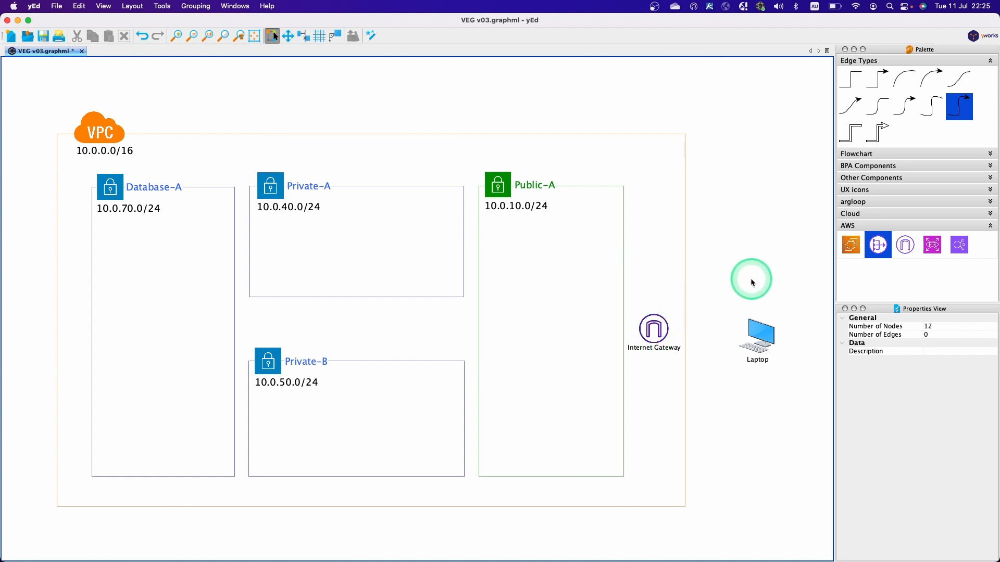
key(ctrl+Left)
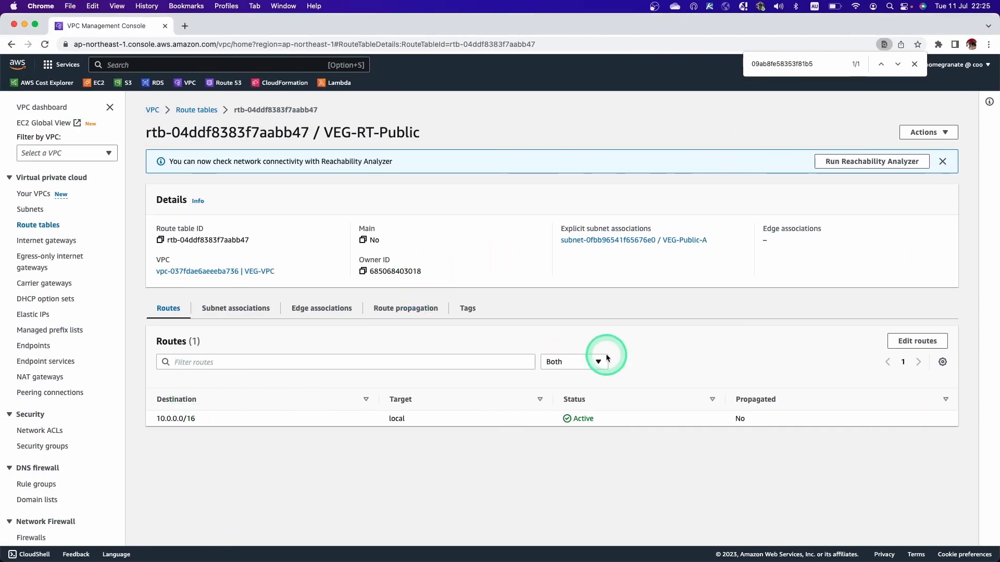
Start editing the routes of VEG-RT-Public and add a new route with destination 0.0.0.0/0.
click(912, 341)
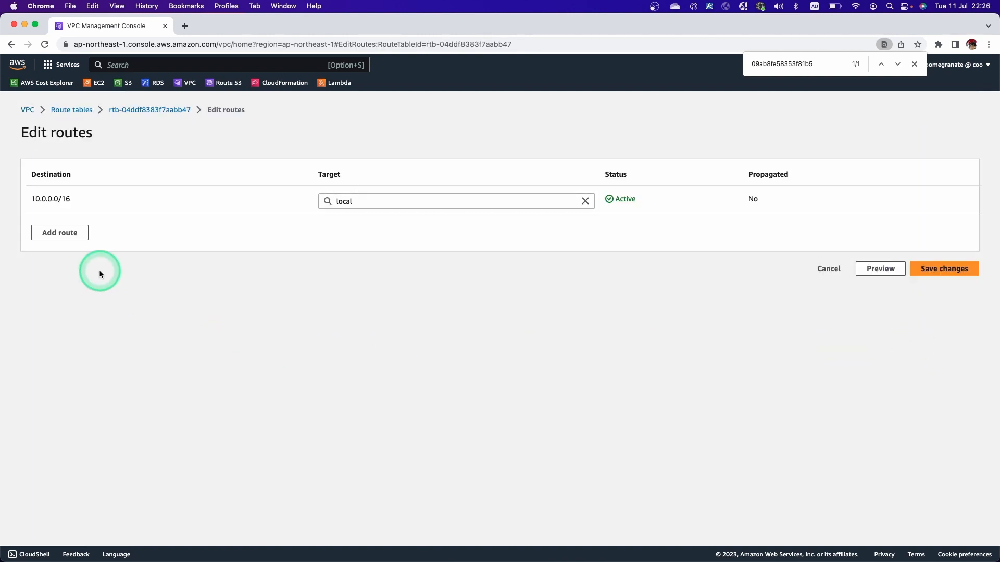
click(69, 233)
click(70, 232)
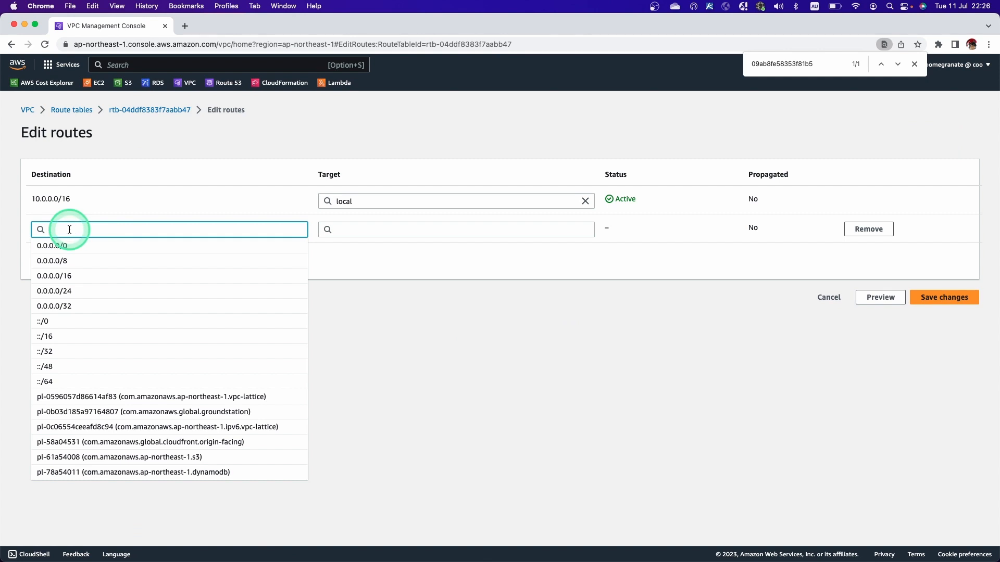
text(0)
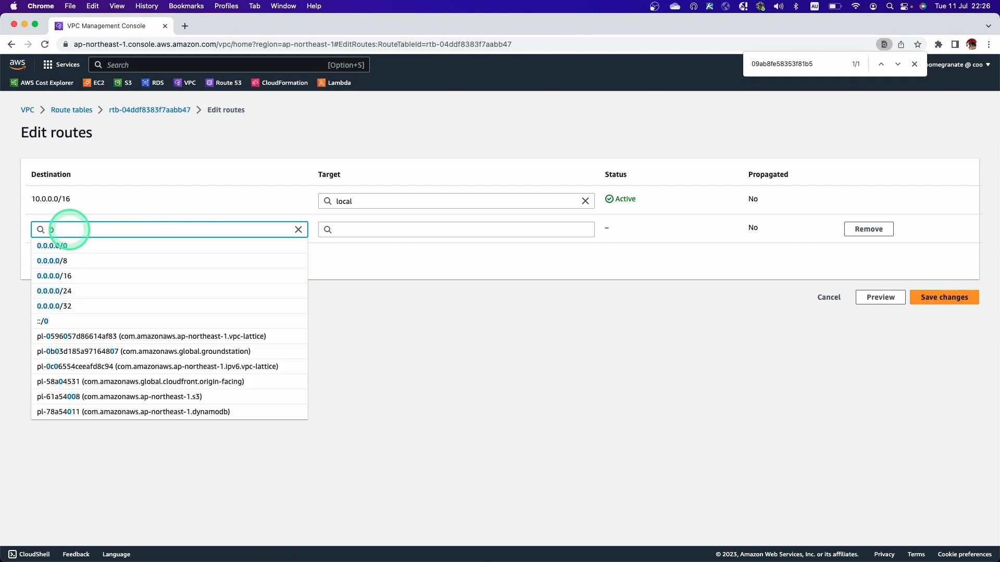
text(.0.0.0.)
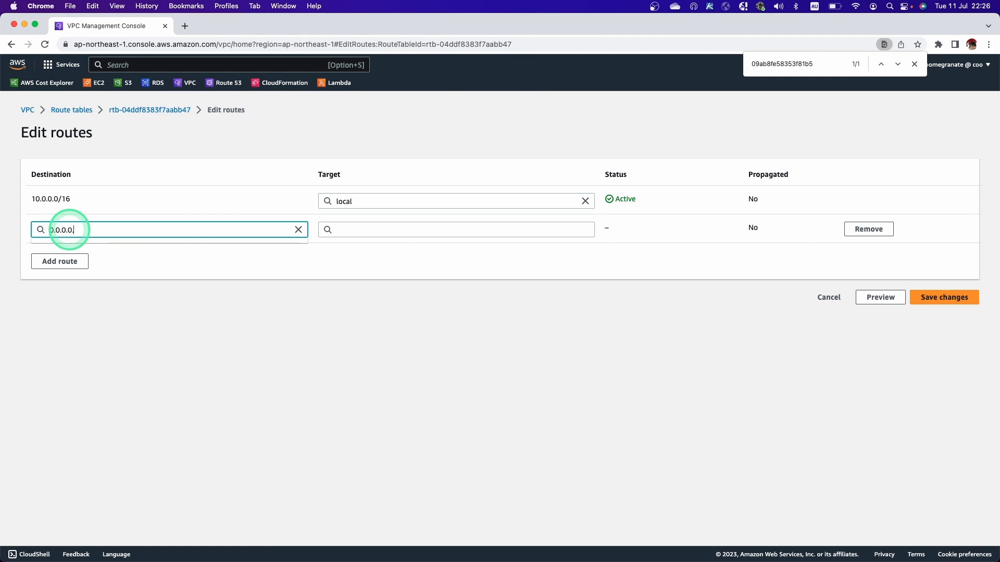
key(BackSpace)
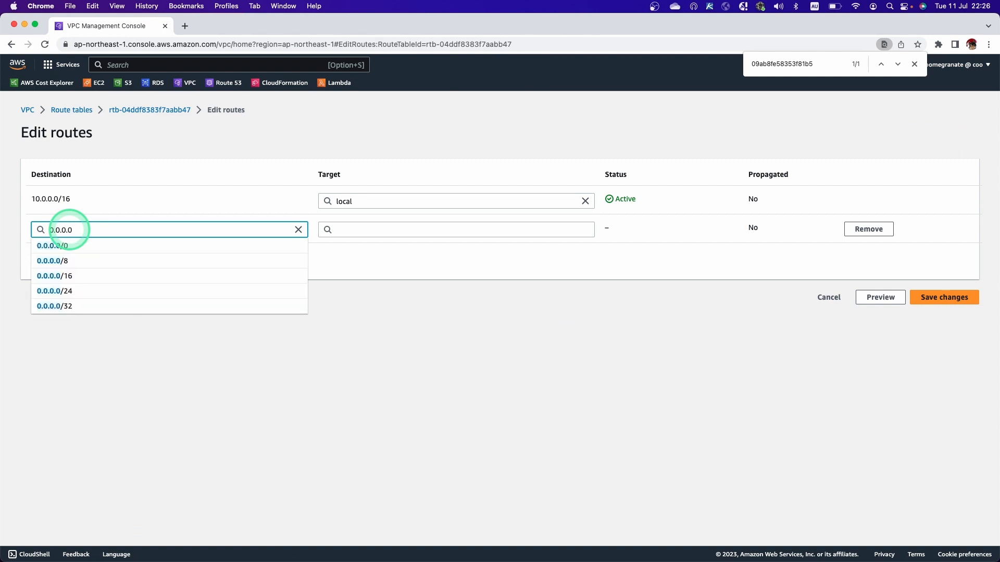
text(/0)
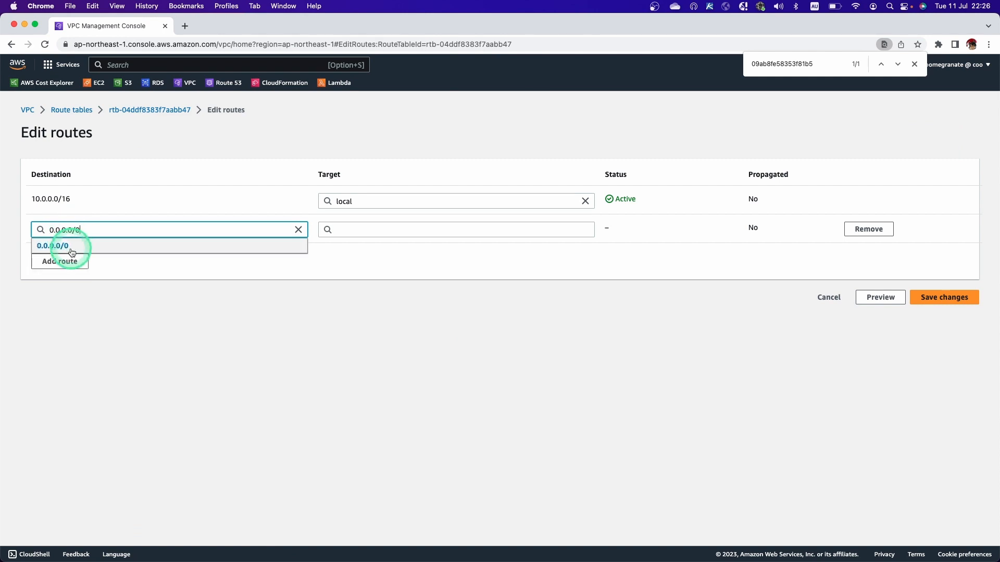
click(72, 253)
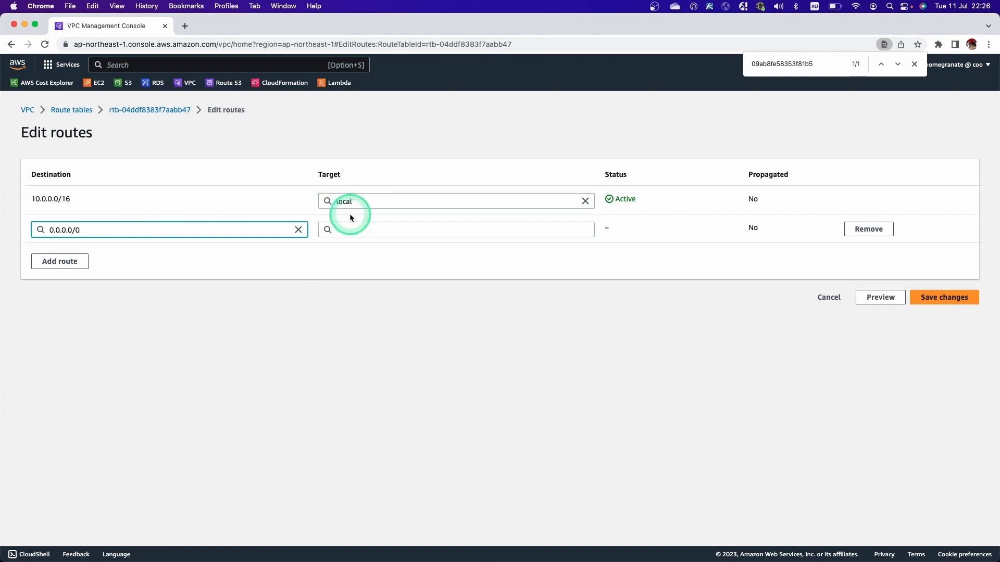
Set the new route's target to the internet gateway igw-0f5c01a9f811829e7 and save the route changes.
click(348, 232)
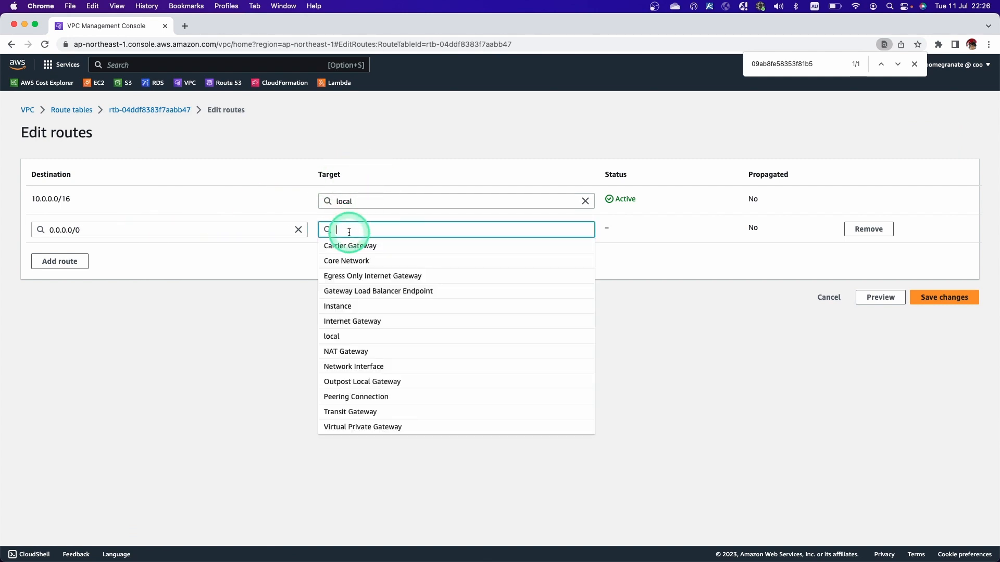
text(in)
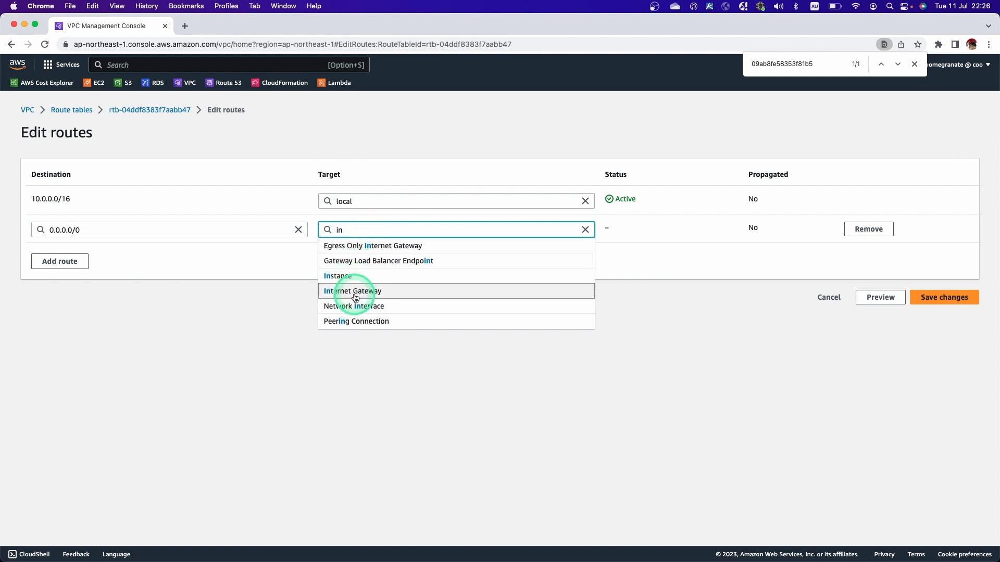
click(355, 295)
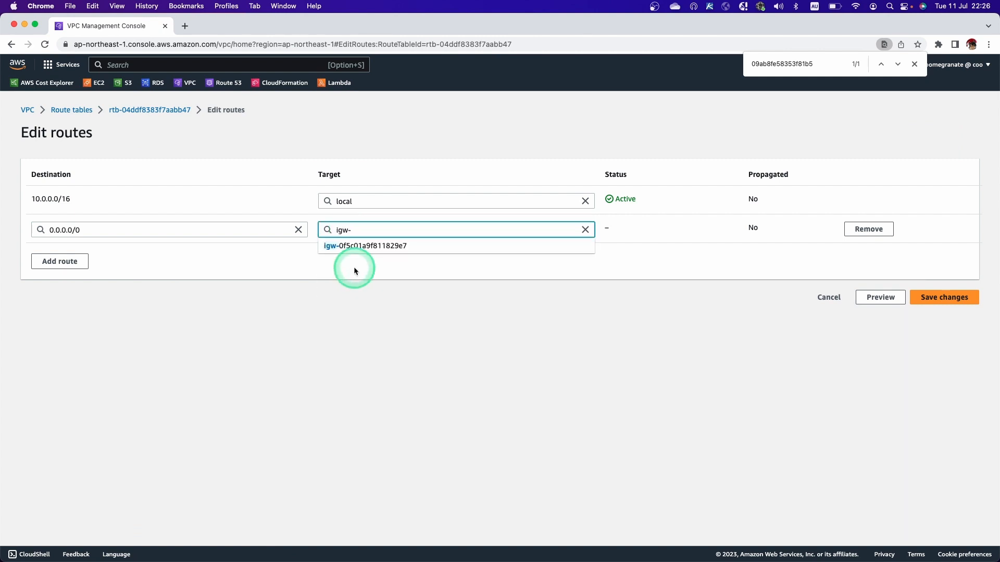
click(342, 231)
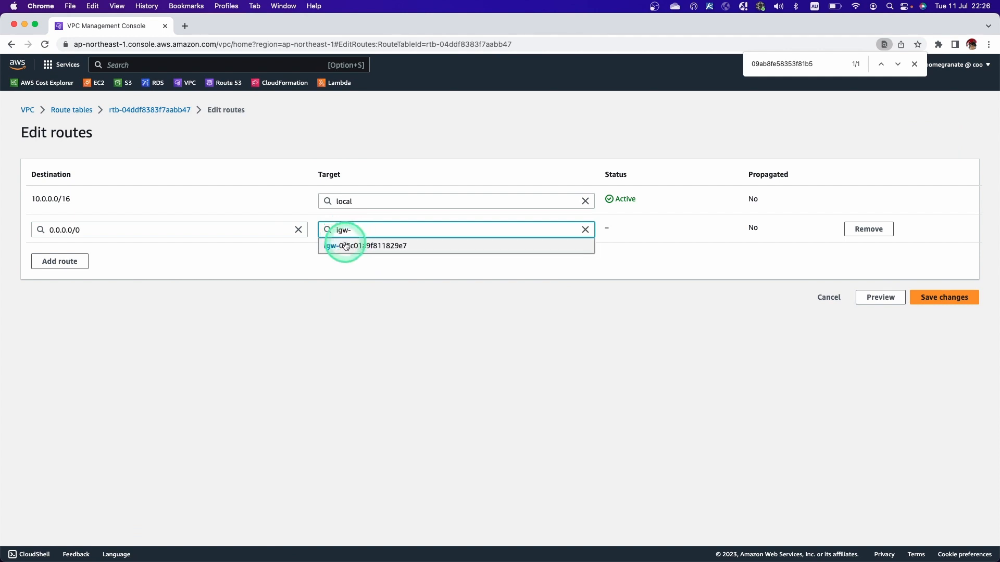
click(404, 247)
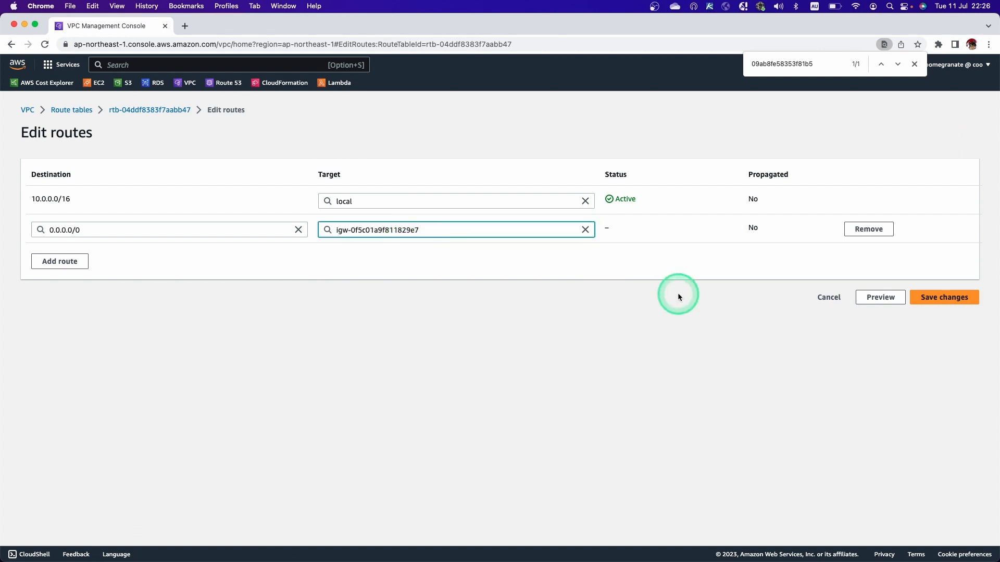
click(932, 302)
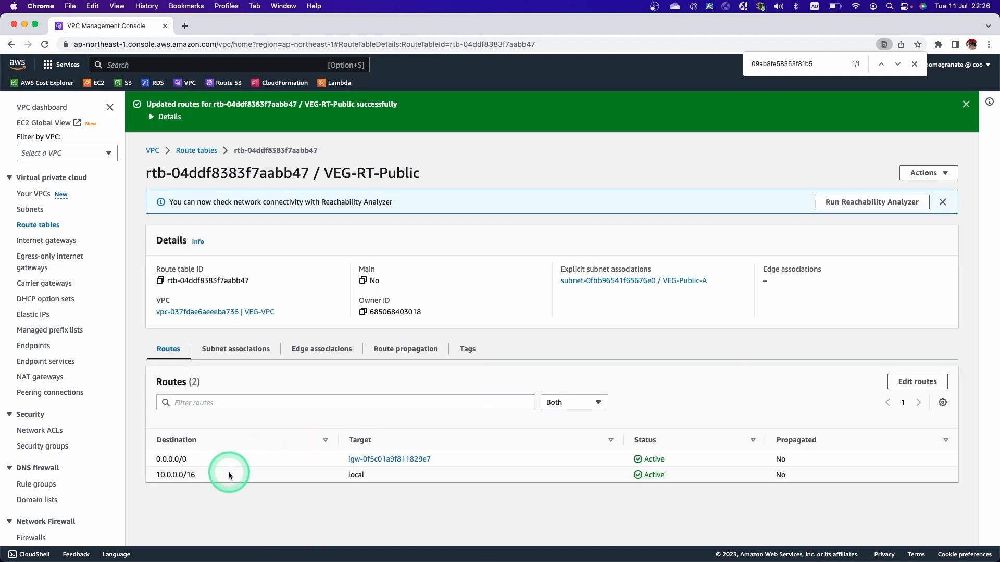
Examine the 10.0.0.0/16 local route of VEG-RT-Public, and switch to the yEd diagram to compare it.
drag(229, 475, 154, 476)
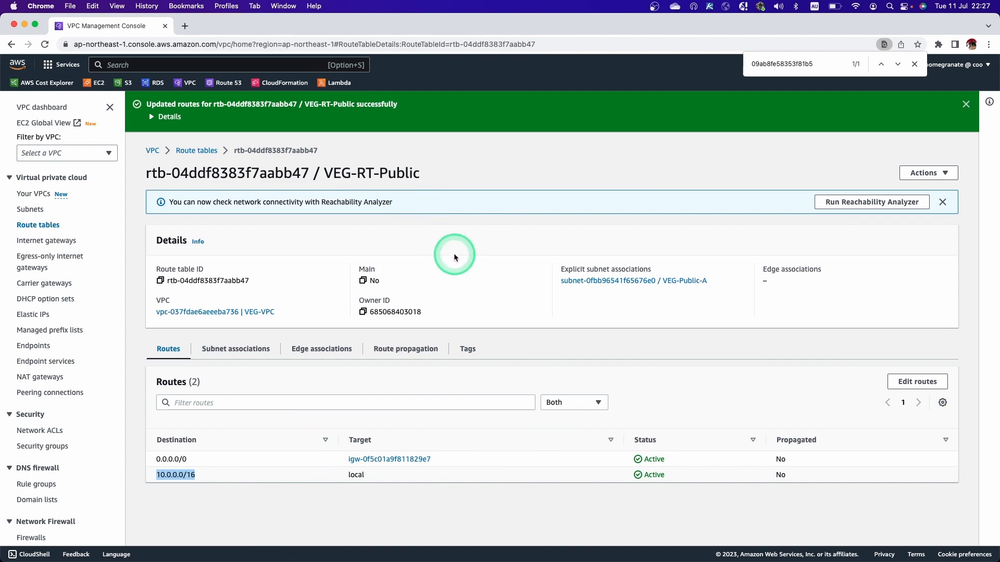
key(ctrl+Right)
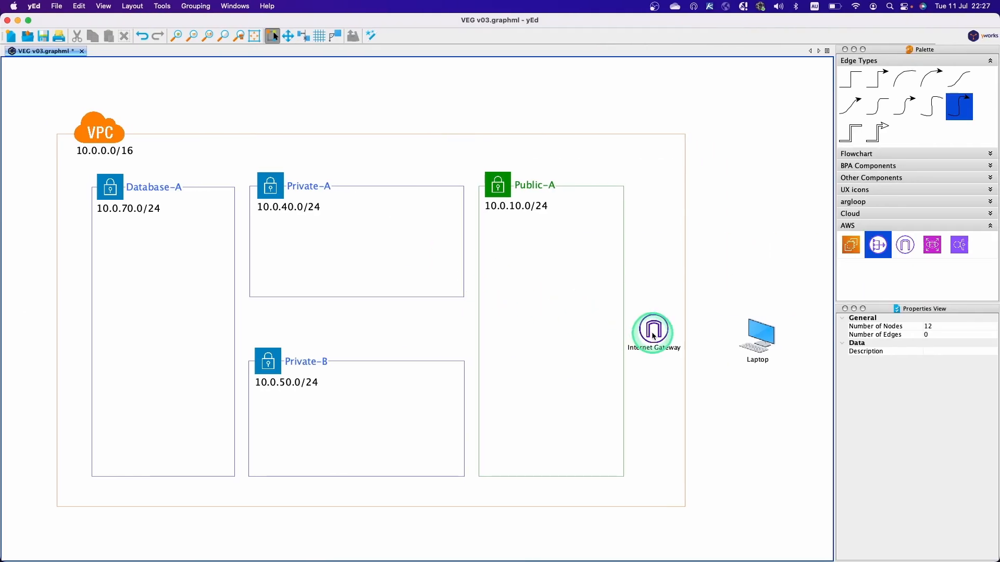